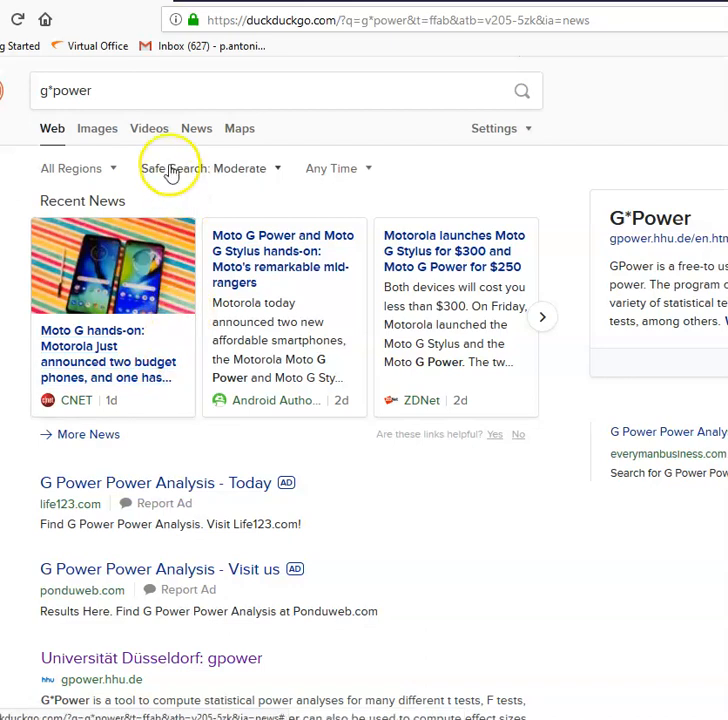
Open the Universität Düsseldorf G*Power website from the g*power search results
drag(143, 93, 37, 89)
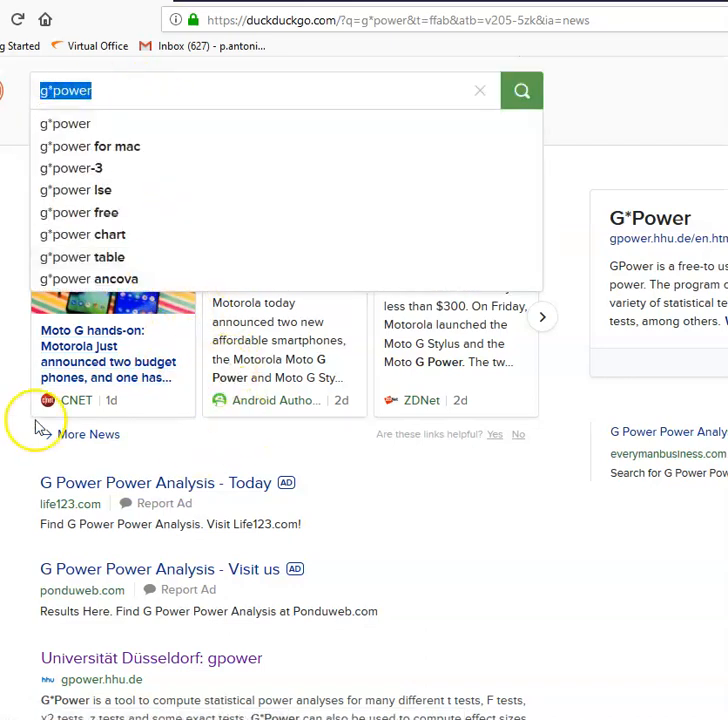
click(8, 428)
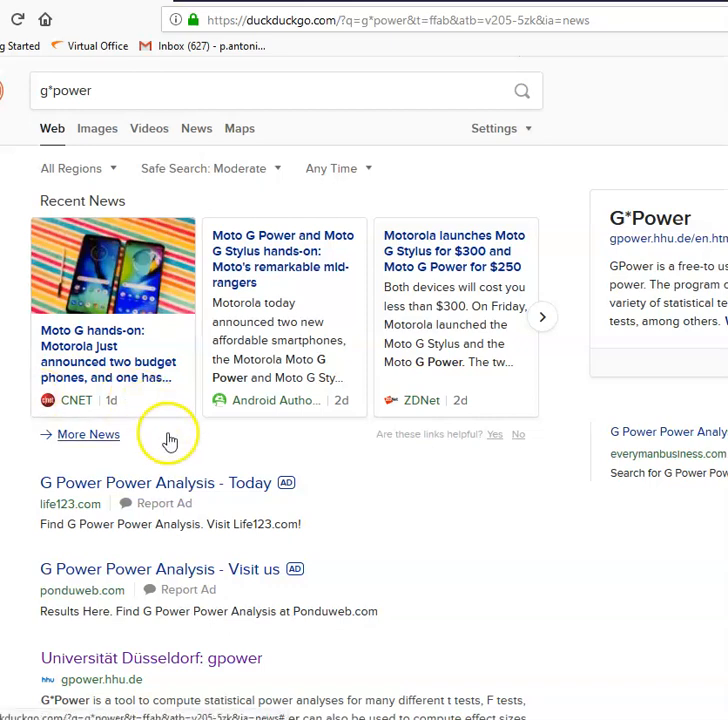
scroll(353, 515, down, 3)
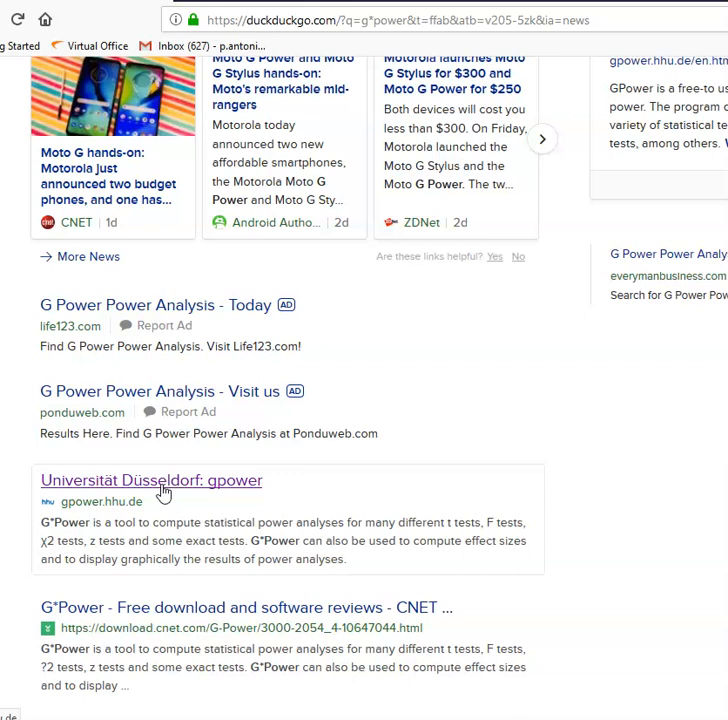
click(160, 482)
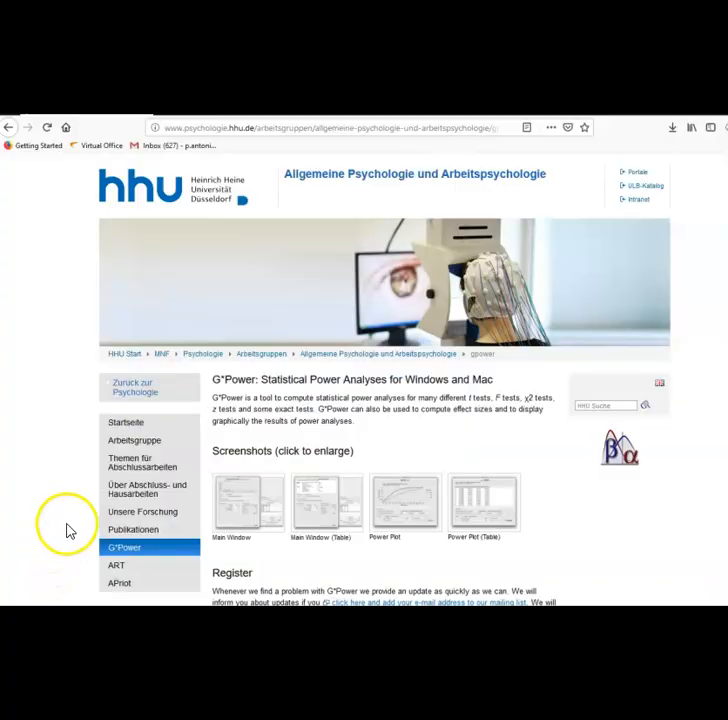
Find the Download section of the G*Power page and download G*Power 3.1.9.4 for Windows
scroll(68, 528, down, 2)
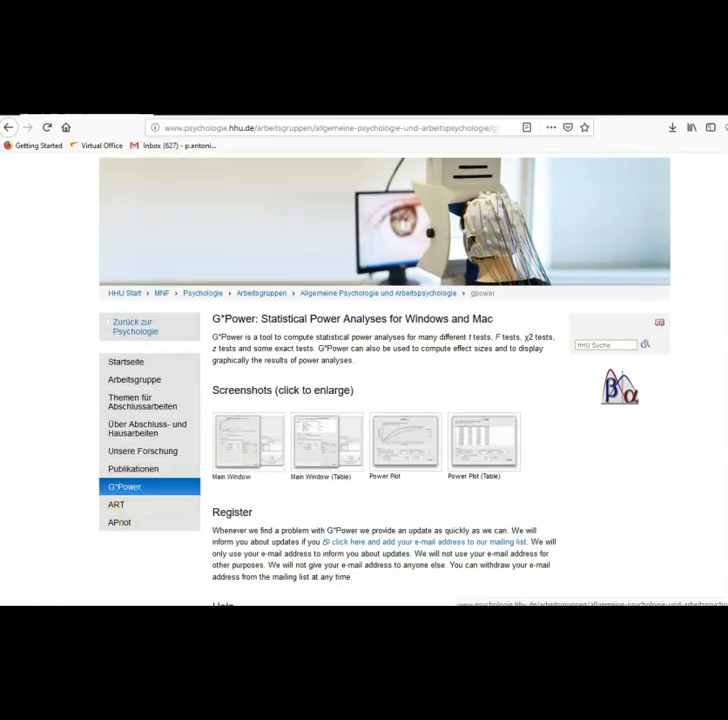
scroll(146, 547, down, 2)
scroll(146, 547, down, 4)
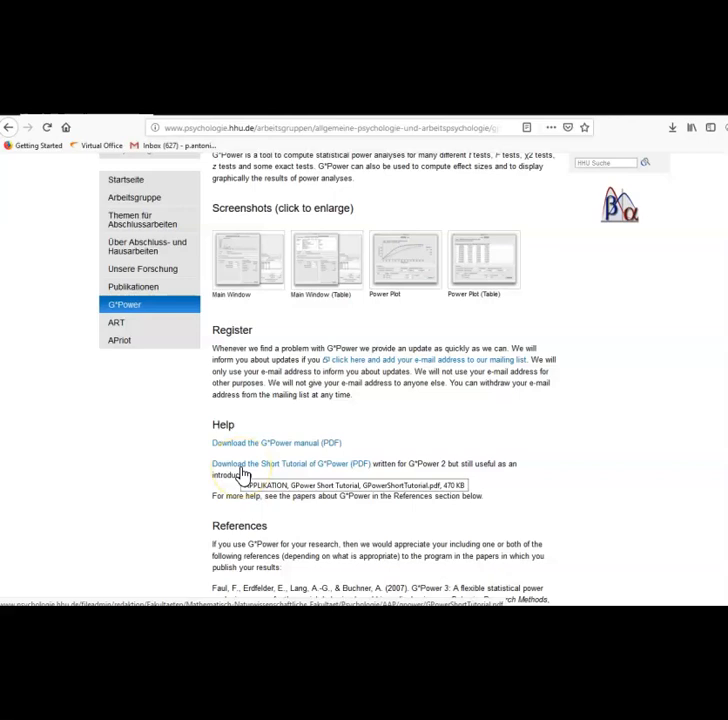
scroll(185, 463, down, 5)
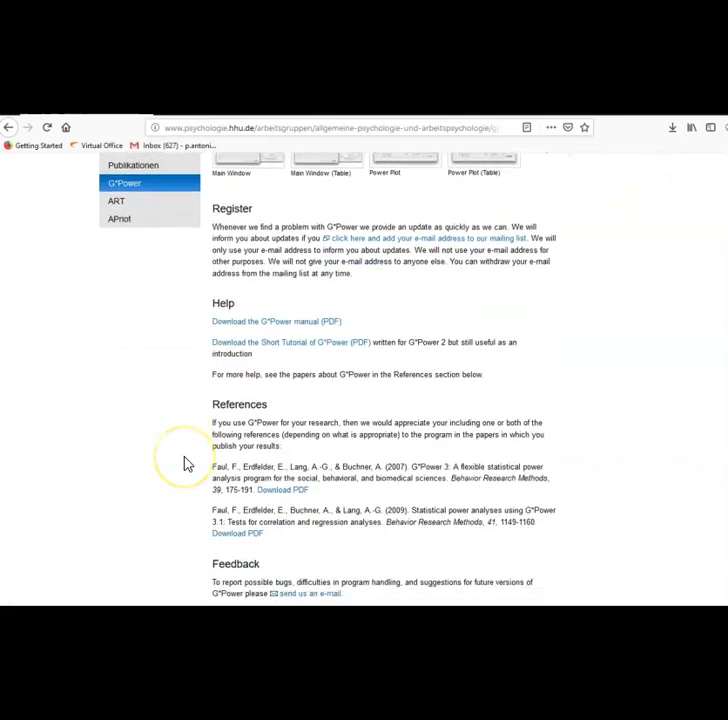
scroll(185, 463, down, 4)
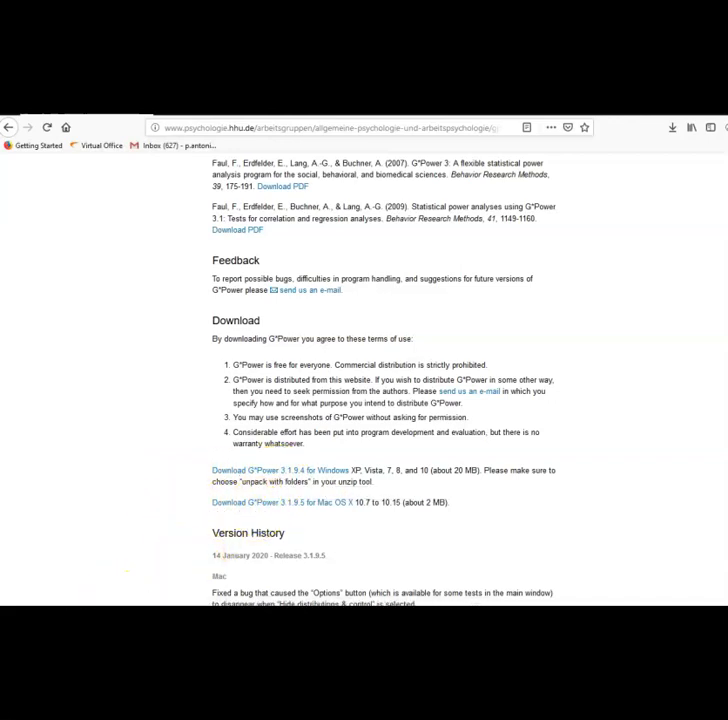
click(240, 473)
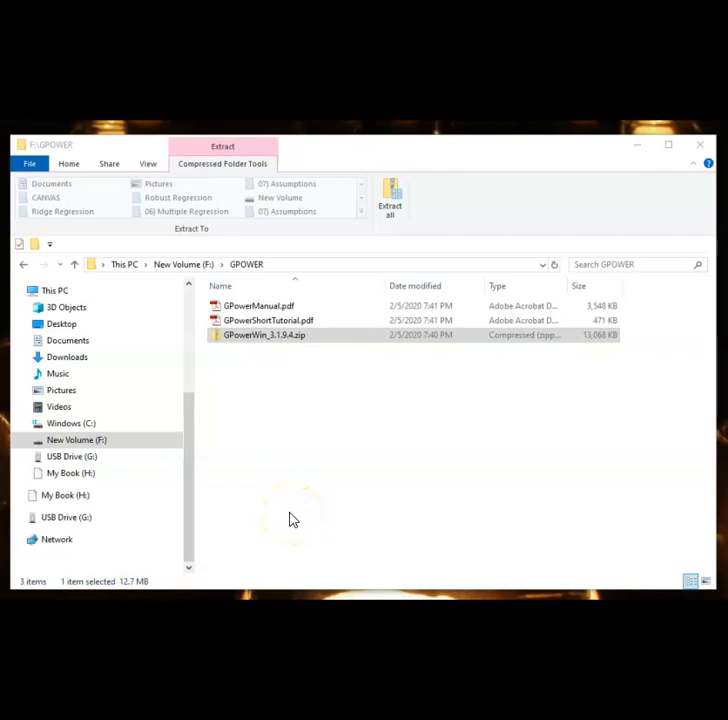
Open GPowerWin_3.1.9.4.zip in the GPOWER folder and go into its GPower_3.1.9.4 subfolder
click(277, 264)
click(284, 452)
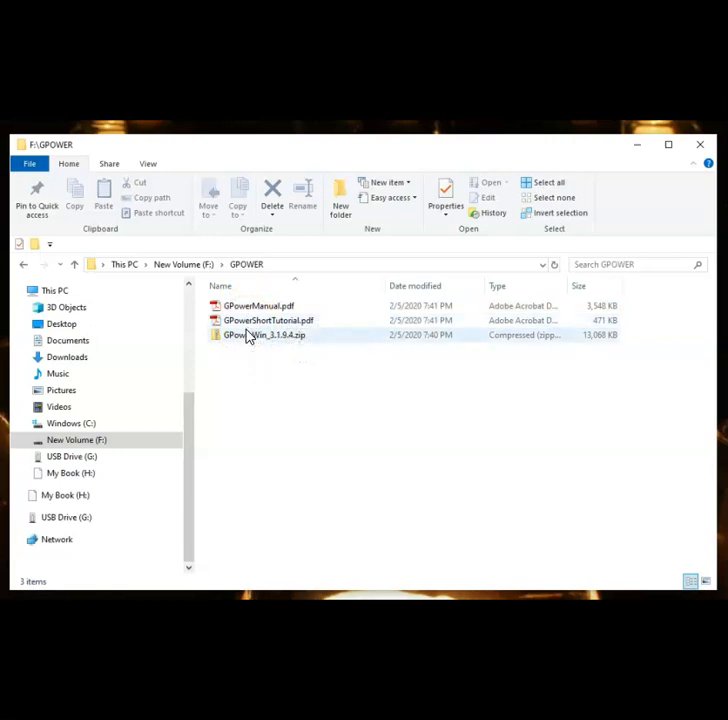
click(249, 343)
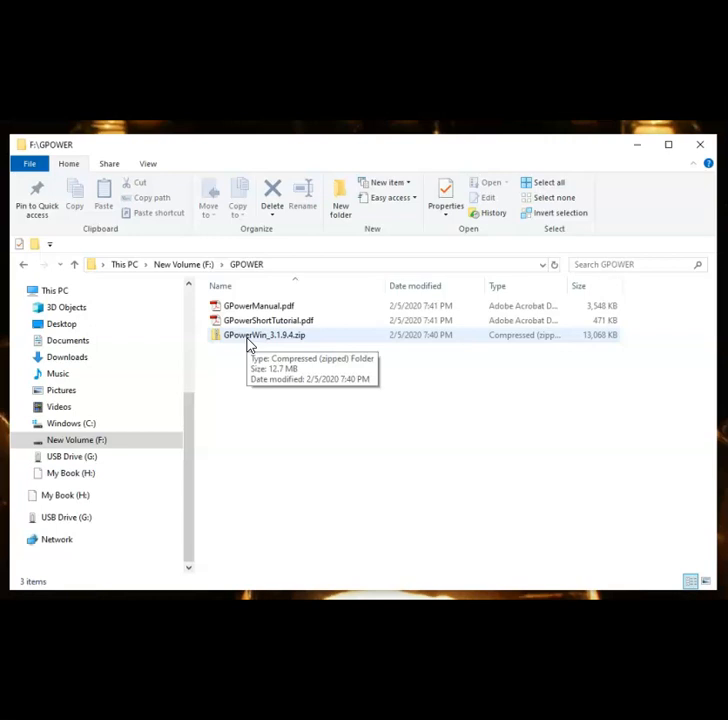
double_click(249, 340)
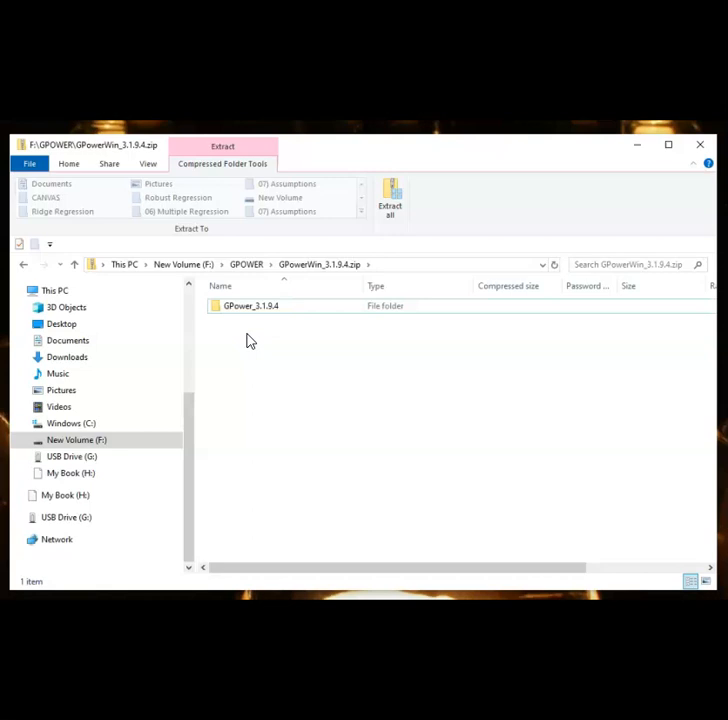
click(223, 307)
double_click(223, 312)
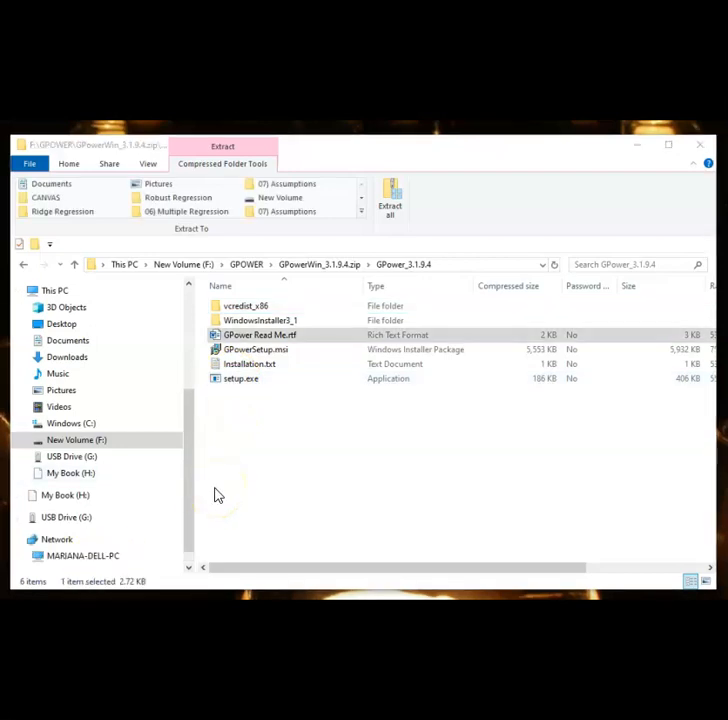
Open GPower Read Me.rtf and review its terms of use, distribution website, registration link and citation reference
click(227, 338)
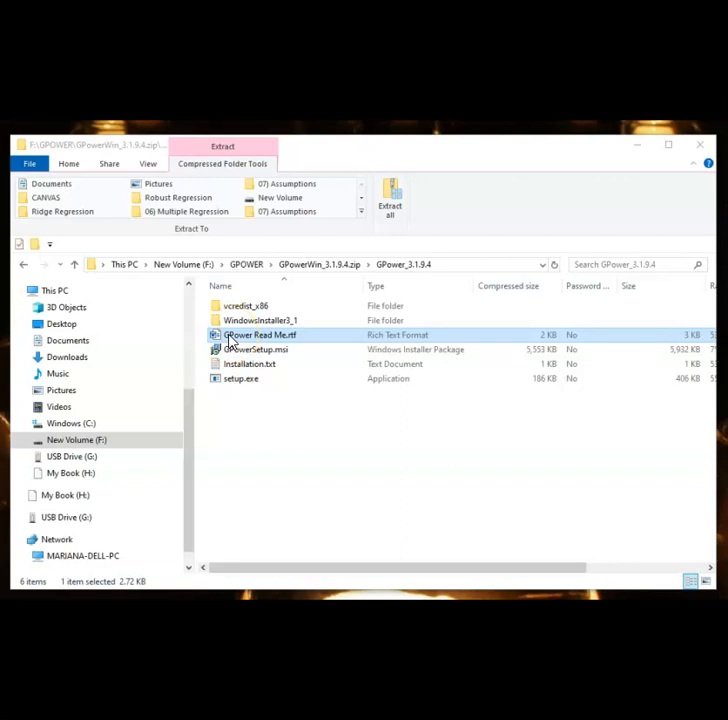
double_click(228, 336)
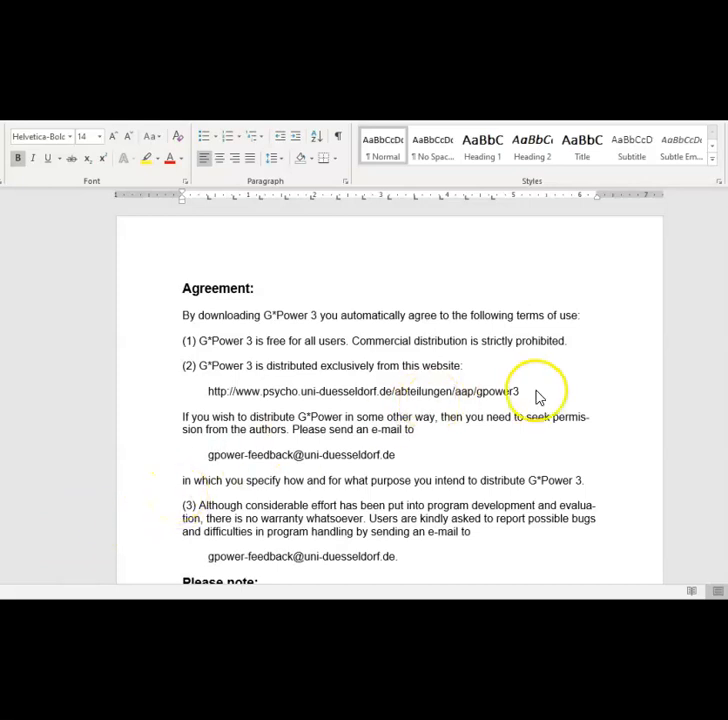
drag(528, 390, 205, 391)
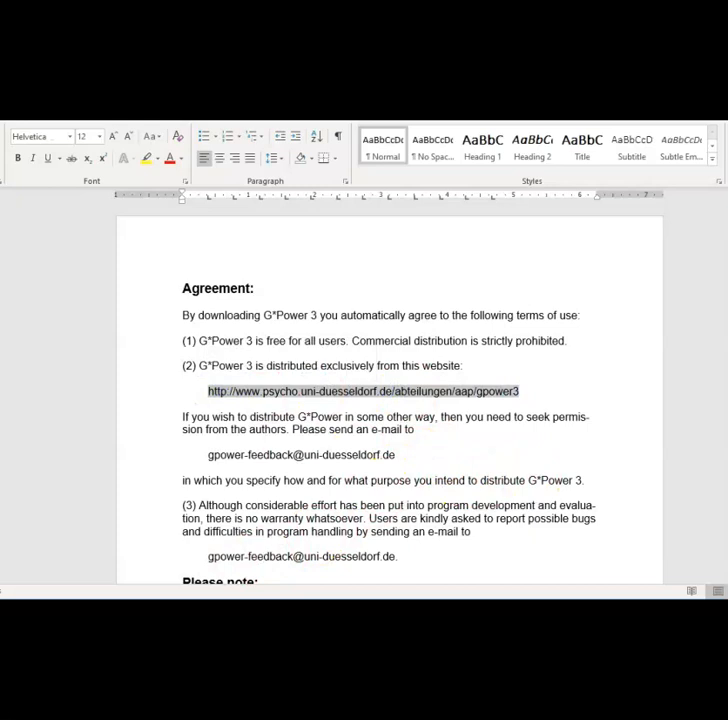
scroll(374, 507, down, 5)
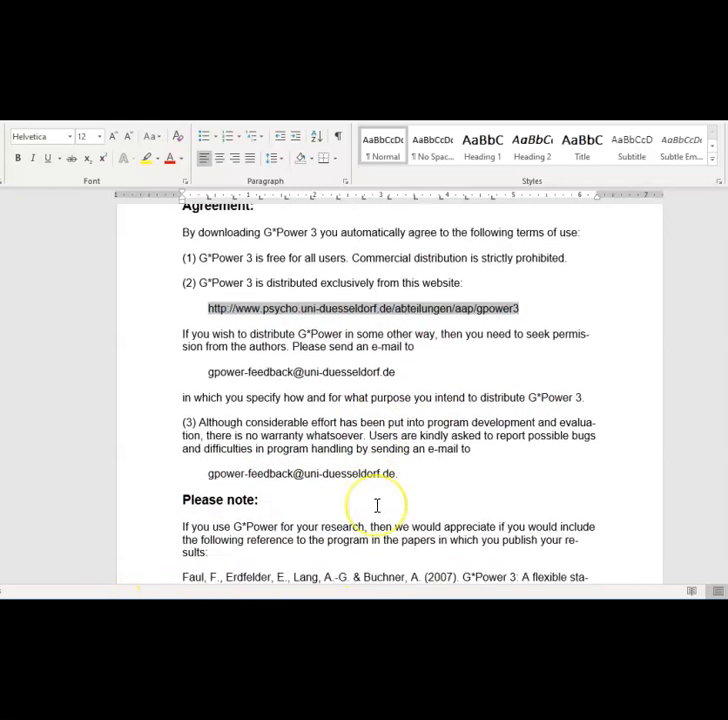
scroll(377, 507, down, 3)
scroll(377, 507, down, 2)
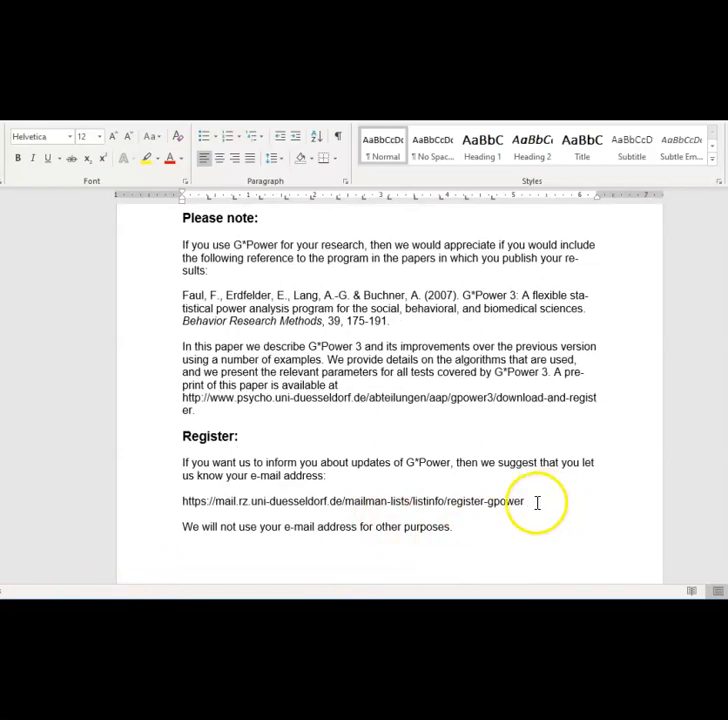
drag(525, 502, 220, 503)
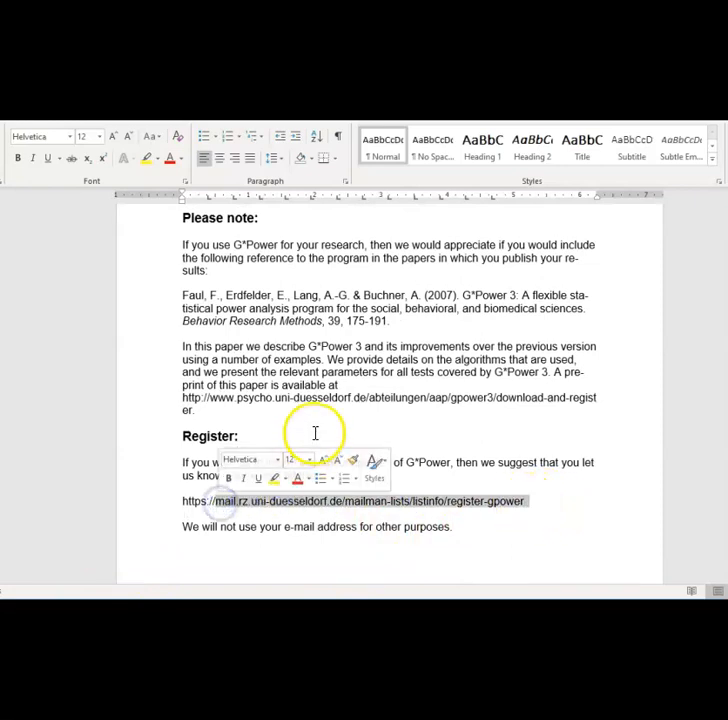
scroll(315, 432, up, 1)
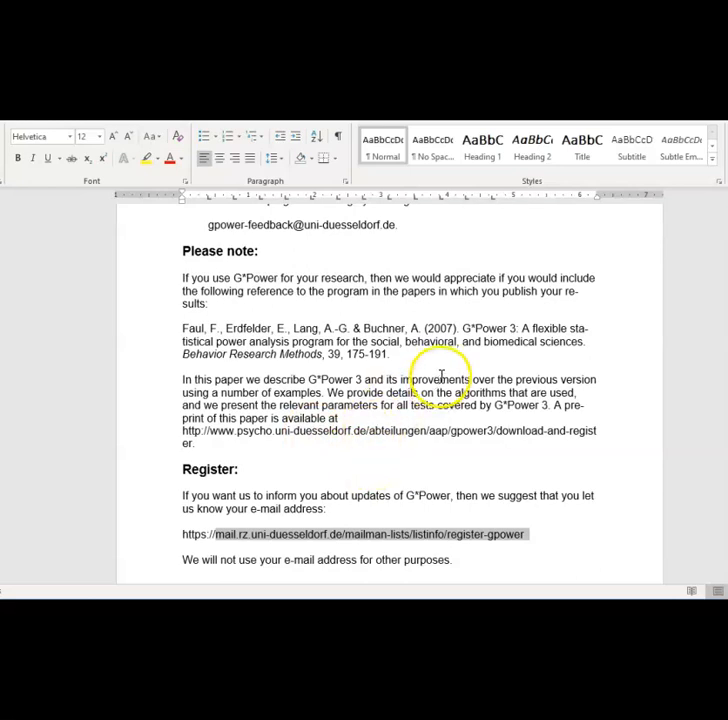
drag(410, 363, 182, 333)
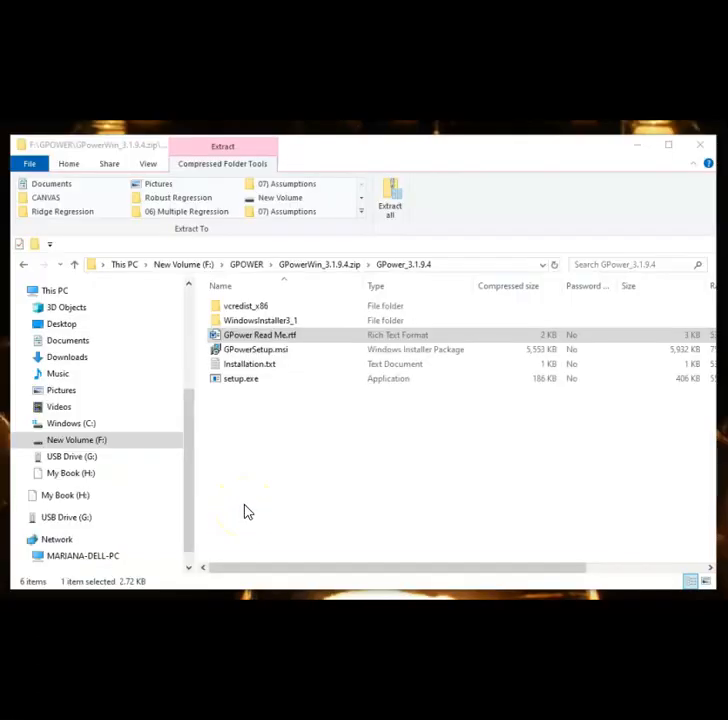
Go back up to the root of the zip archive and copy its GPower_3.1.9.4 folder out into the GPOWER folder
click(226, 384)
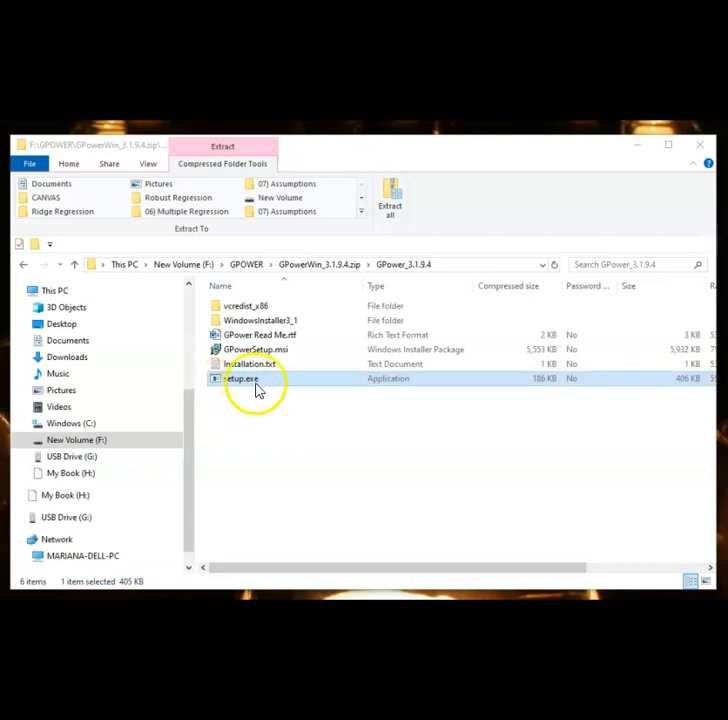
click(337, 269)
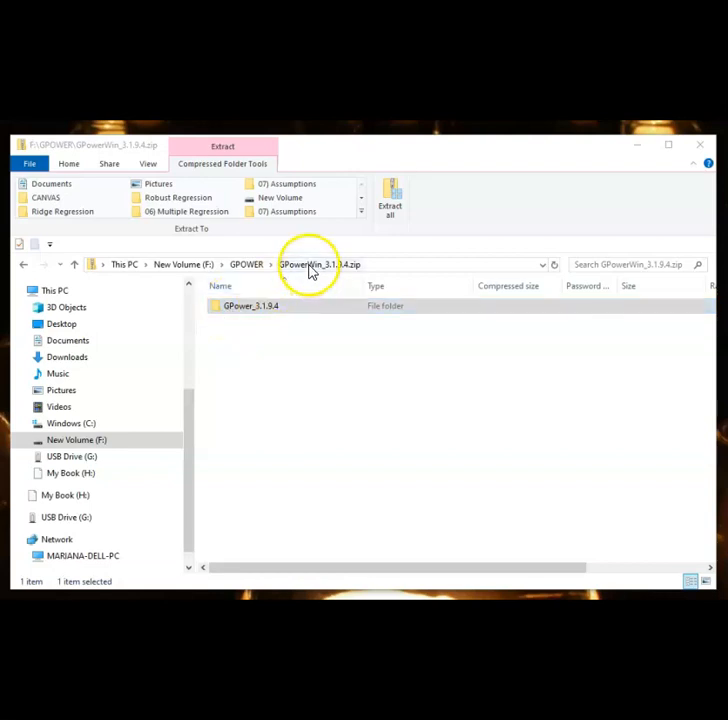
click(226, 311)
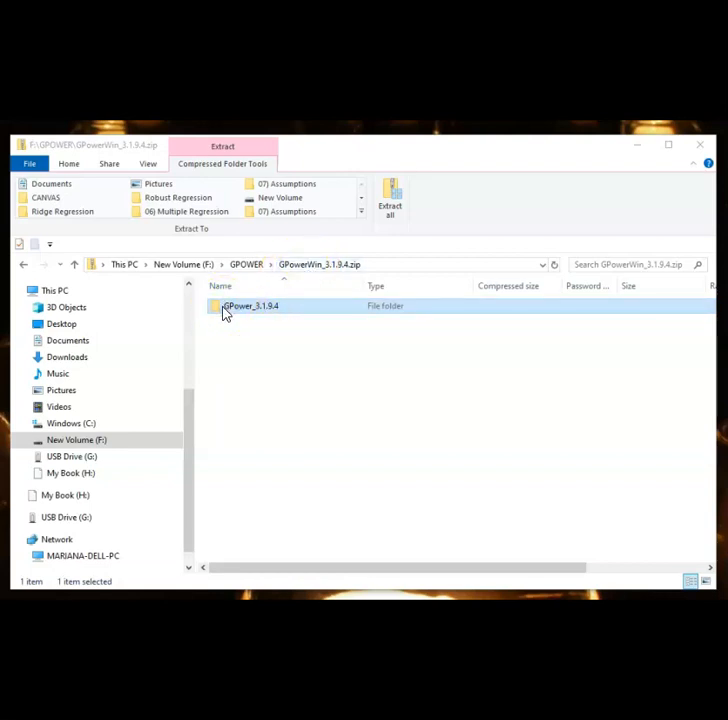
drag(224, 313, 232, 266)
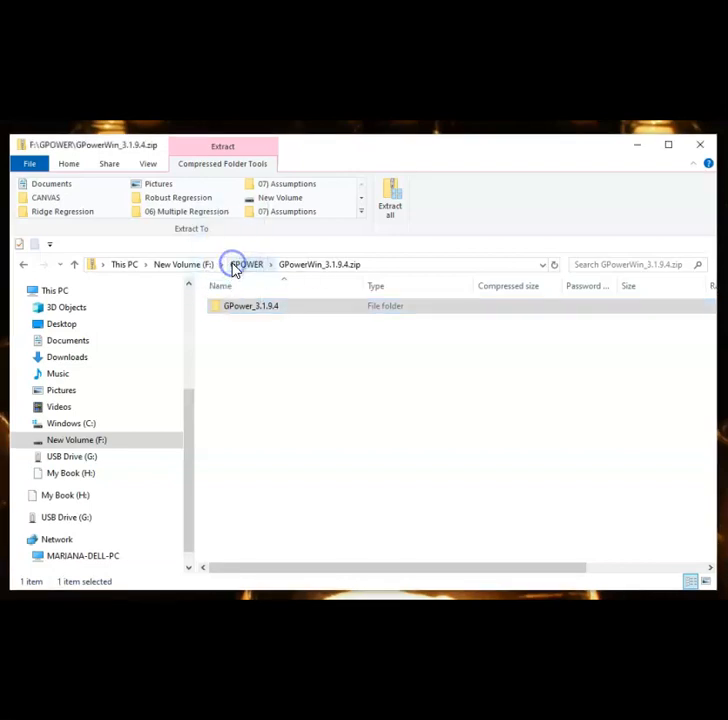
Run setup.exe from the extracted GPower_3.1.9.4 folder and install G*Power 3.1.9.4 with the Visual C++ 2010 Runtime Libraries (x86)
click(240, 265)
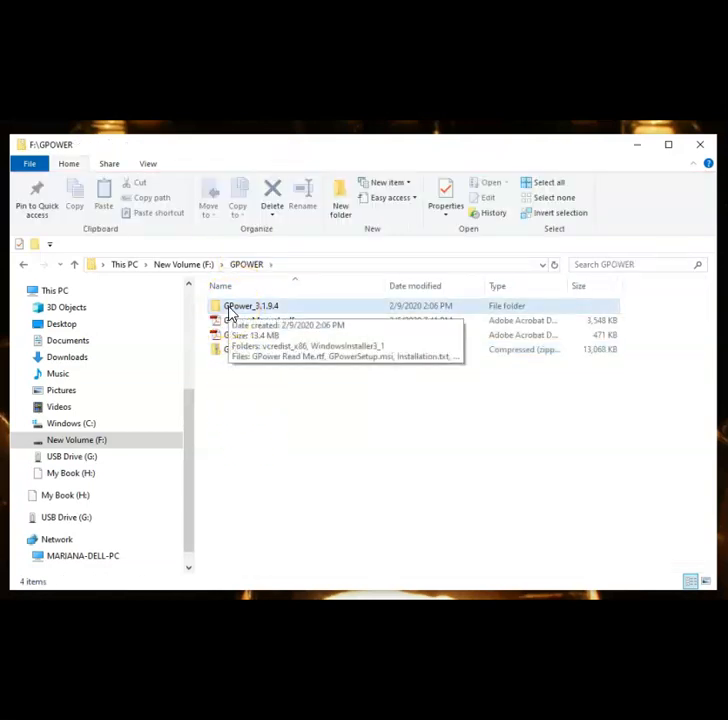
double_click(229, 309)
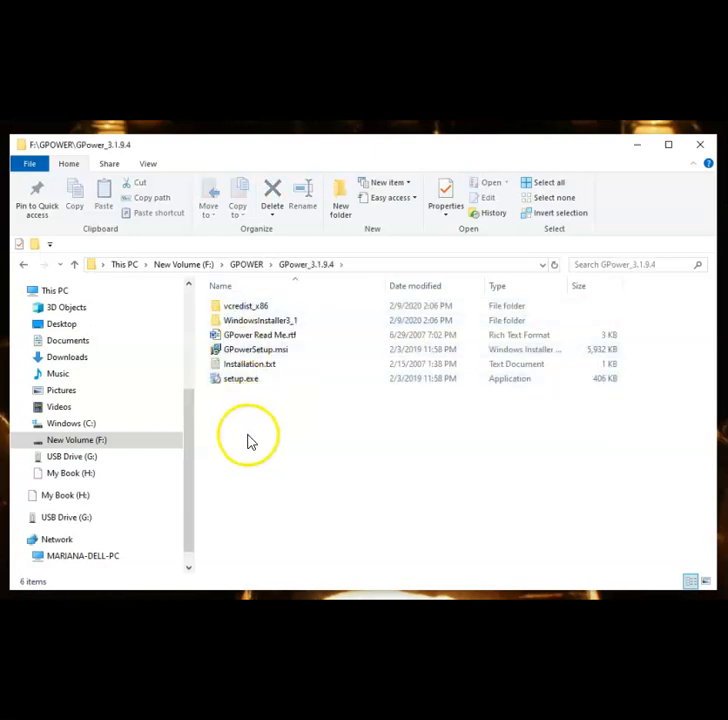
double_click(229, 380)
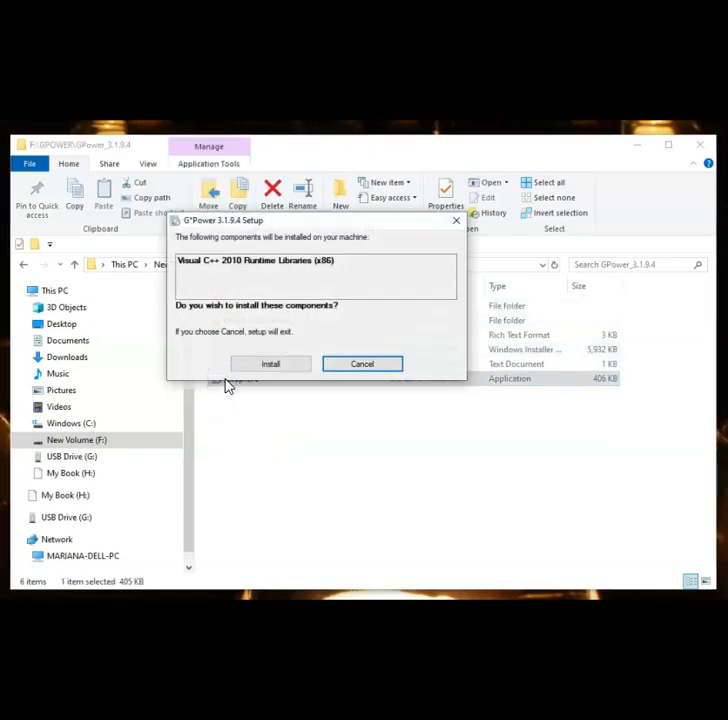
click(254, 368)
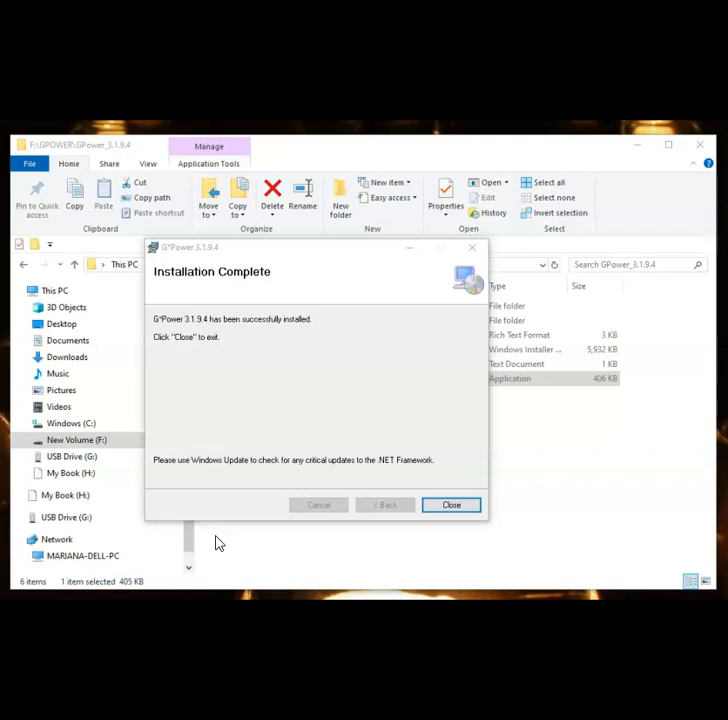
click(232, 542)
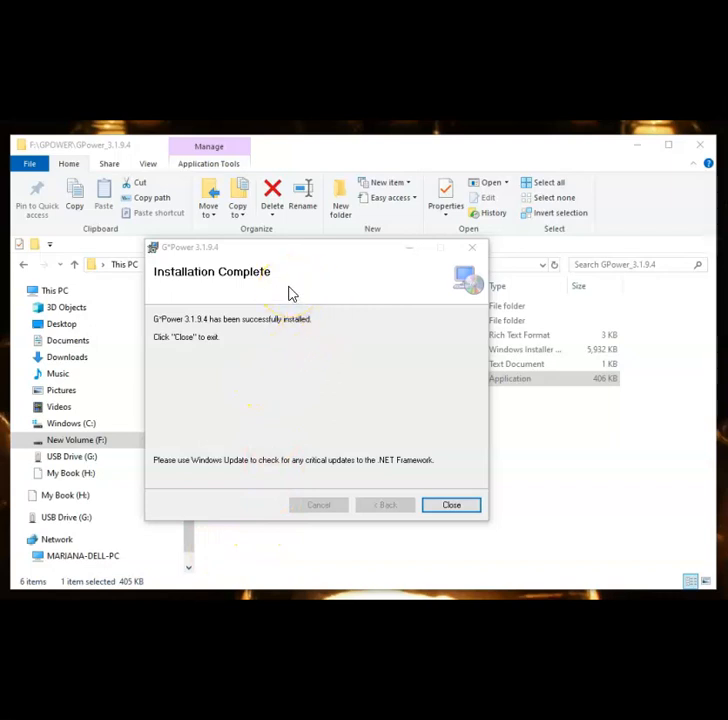
click(437, 508)
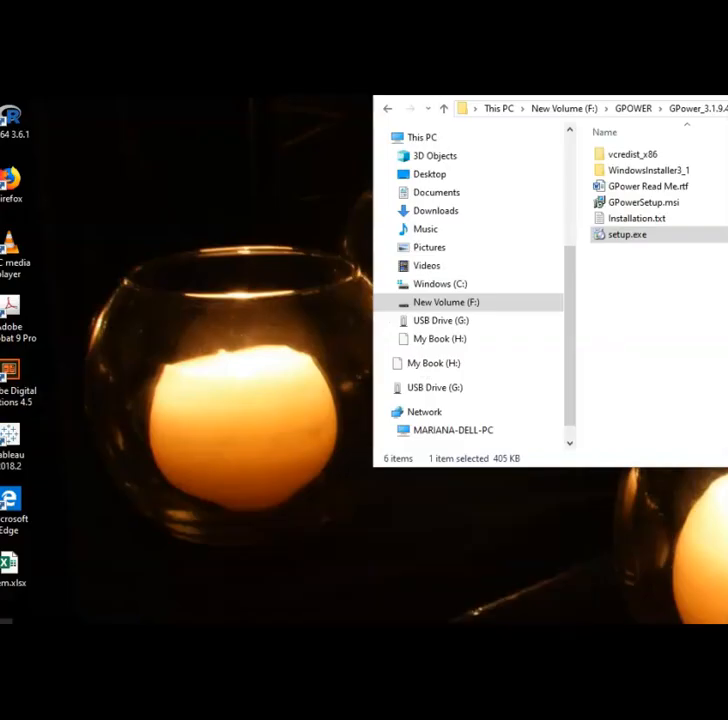
Launch GPower 3.1 from the GPower folder in the list of installed programs
click(6, 618)
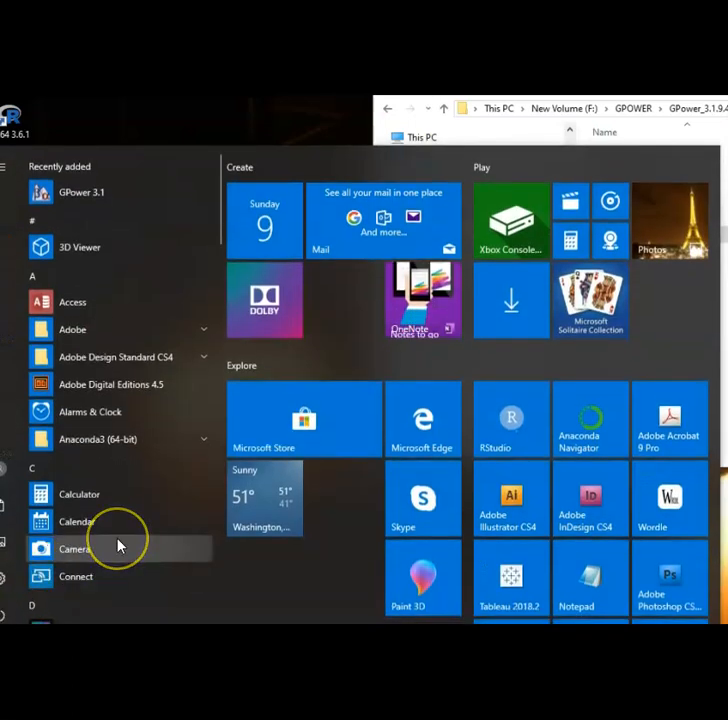
scroll(117, 545, down, 3)
scroll(117, 545, down, 3)
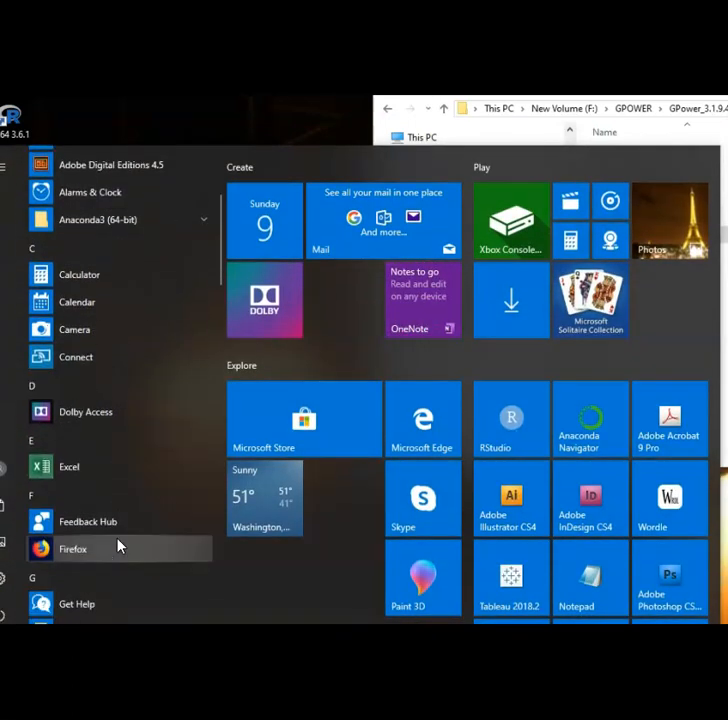
click(88, 487)
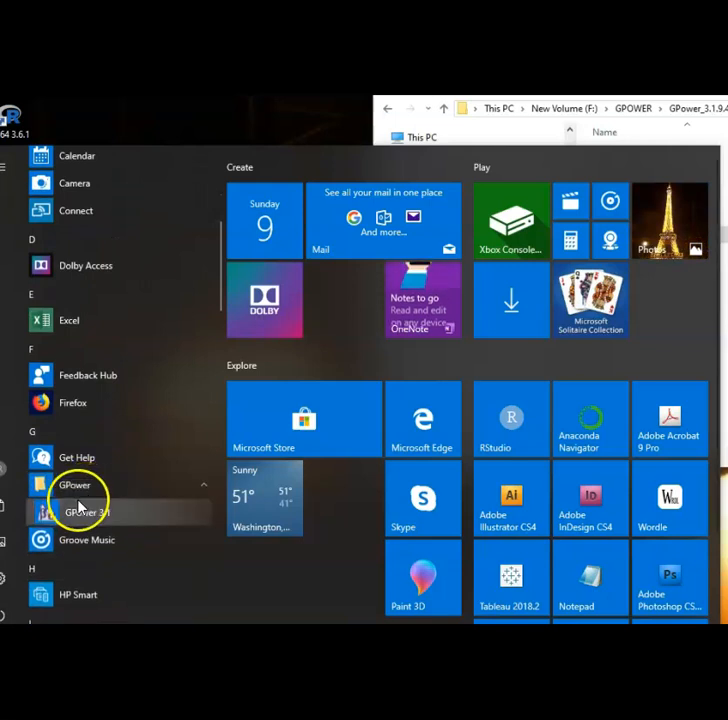
click(64, 515)
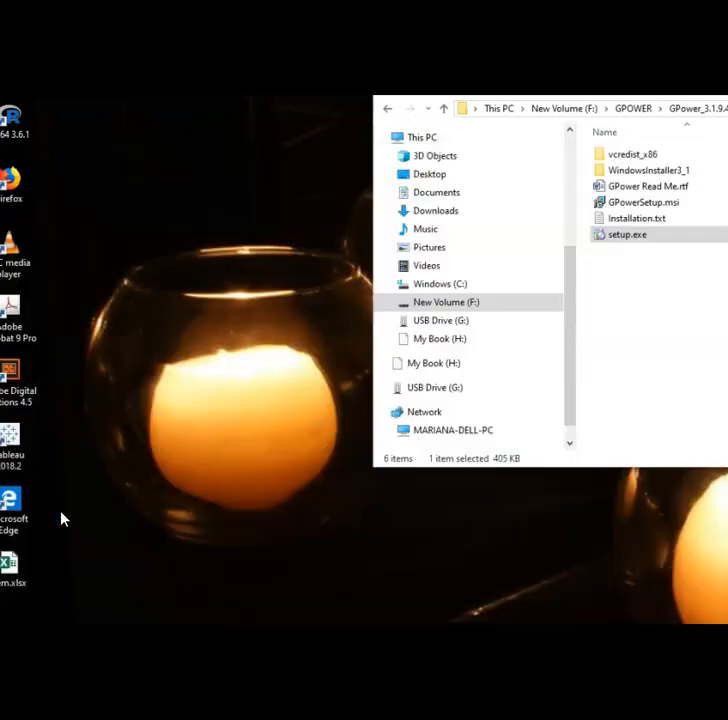
Look through the file, edit and test commands, including the proportions, variances, generic, and correlation and regression test groups
click(34, 598)
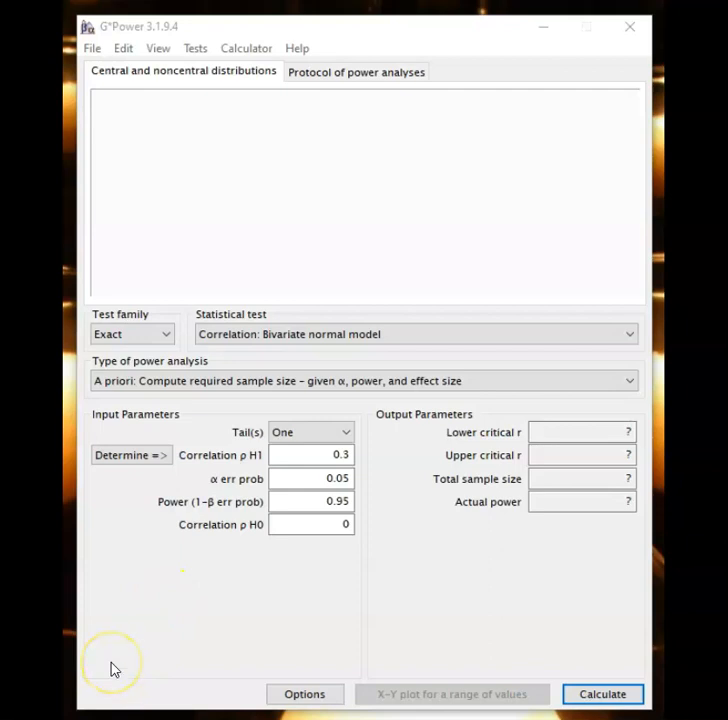
click(93, 50)
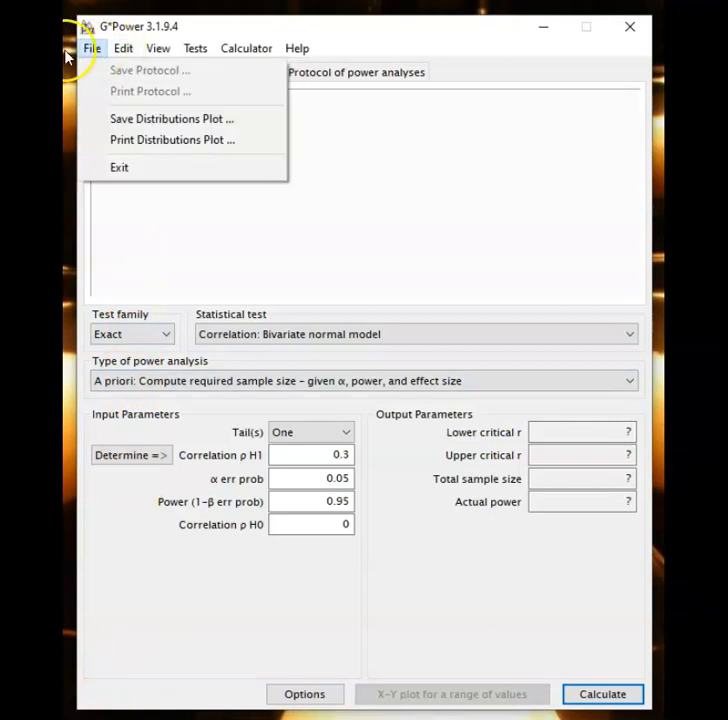
mouse_move(124, 58)
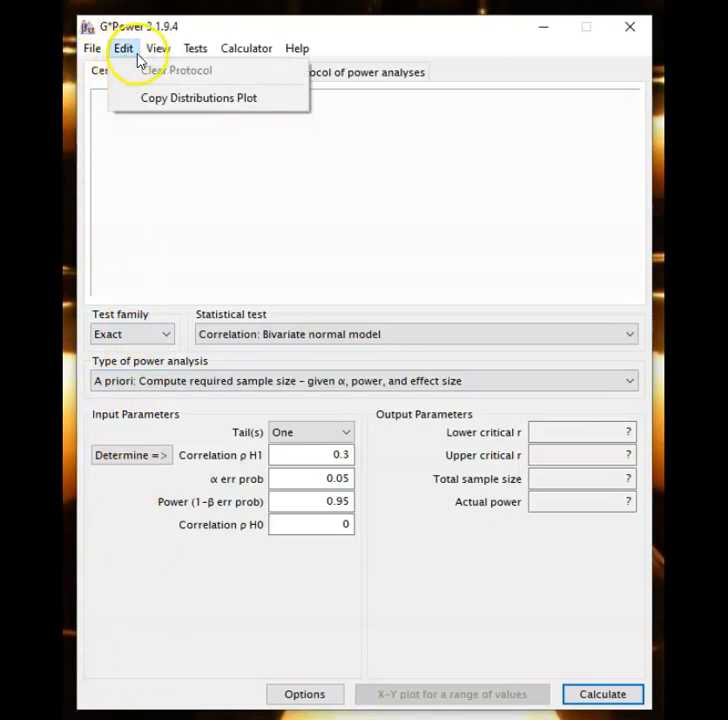
mouse_move(195, 50)
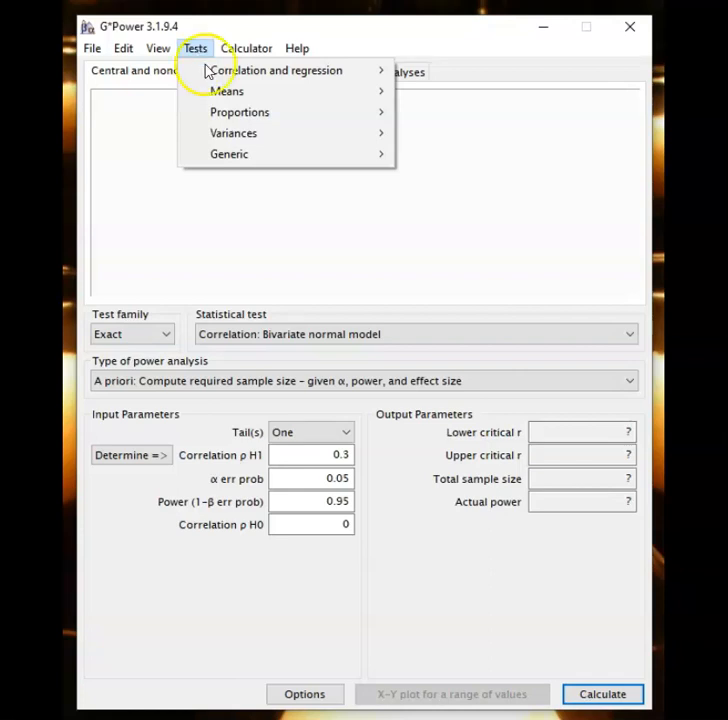
mouse_move(208, 99)
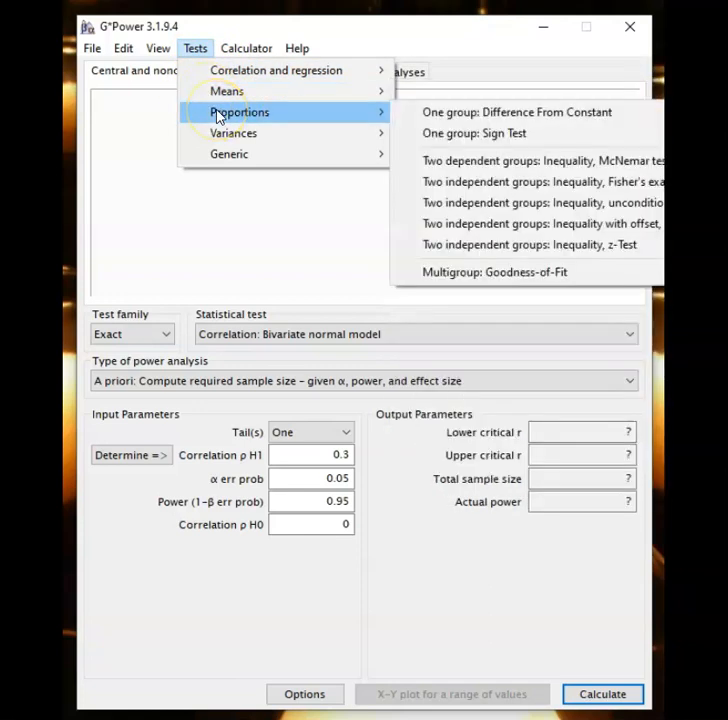
mouse_move(224, 135)
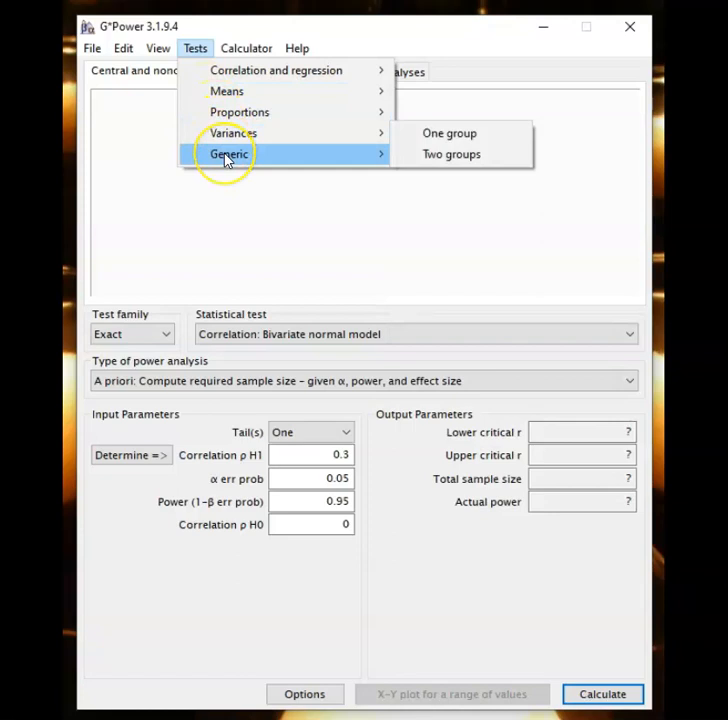
mouse_move(227, 158)
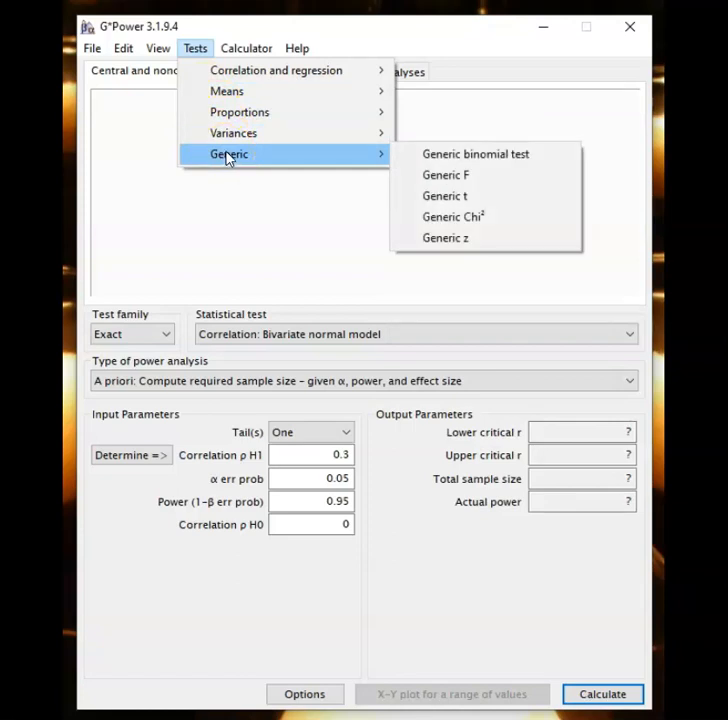
mouse_move(228, 77)
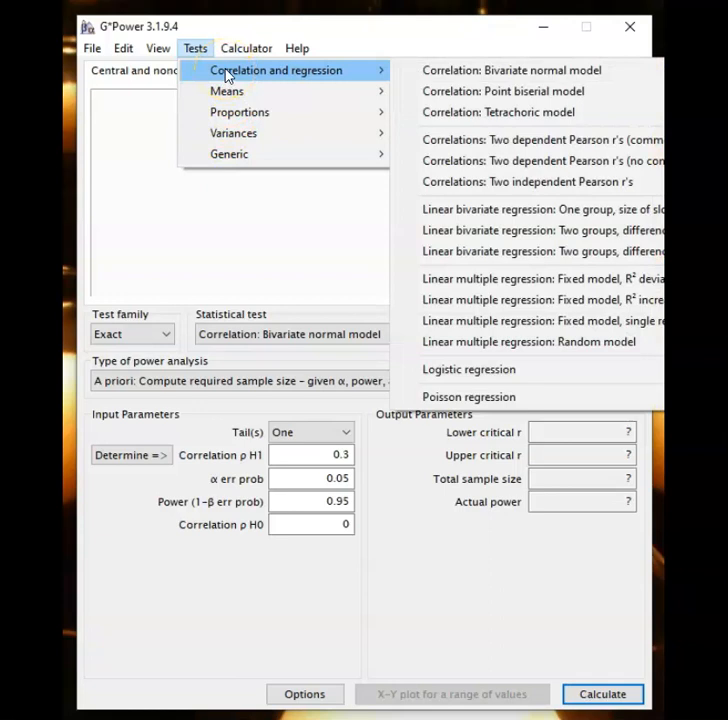
click(164, 444)
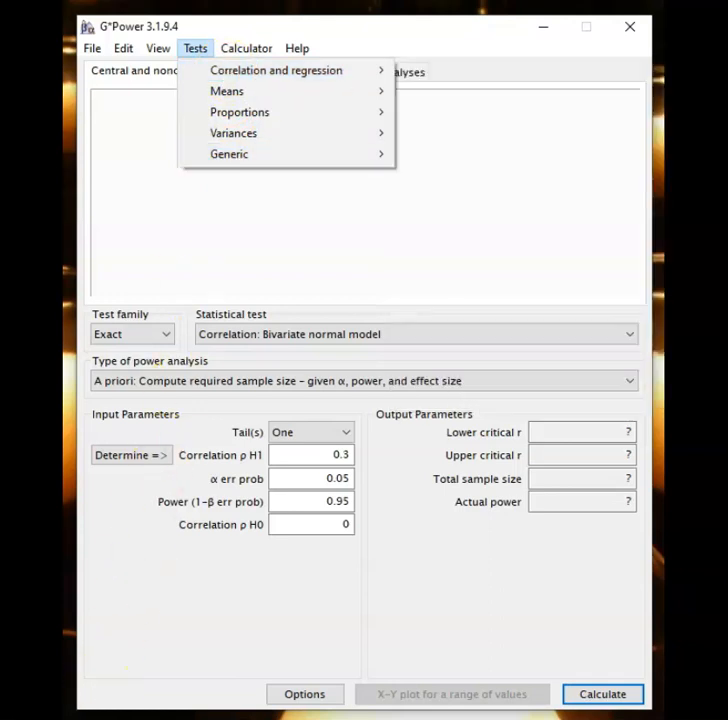
Examine the list of correlation and regression tests
click(196, 56)
click(148, 55)
click(140, 55)
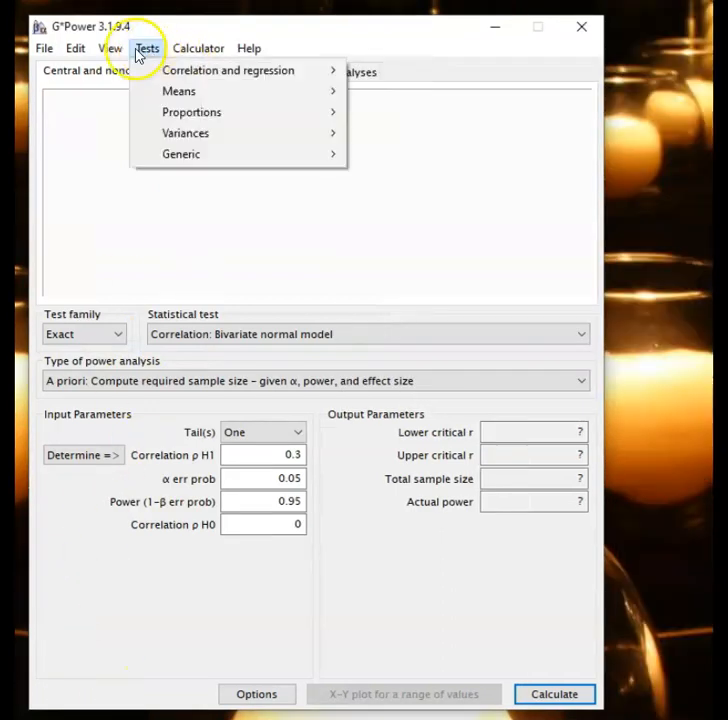
mouse_move(166, 77)
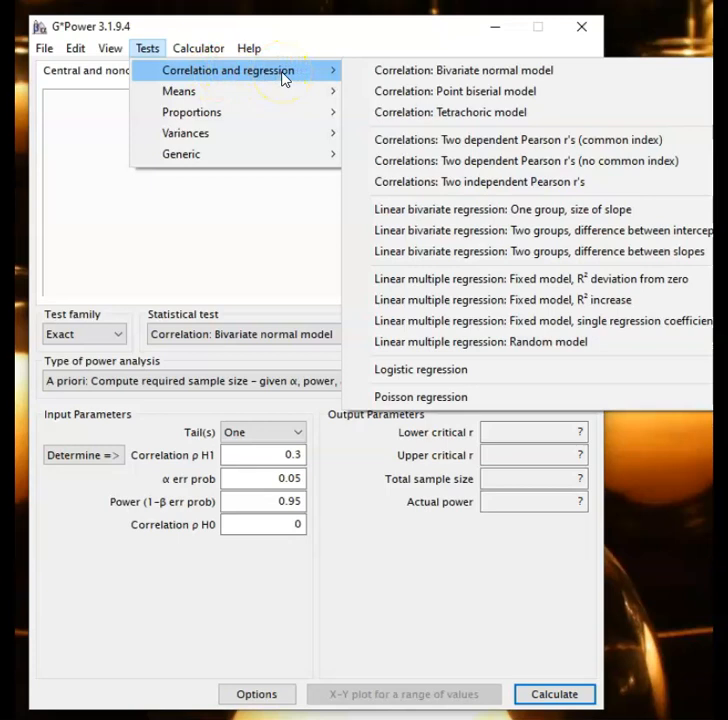
click(297, 74)
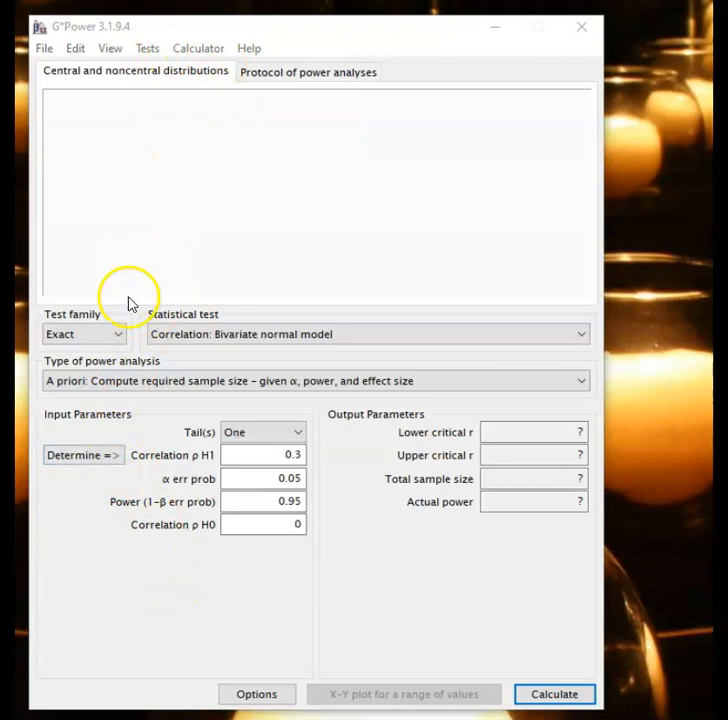
Review the available test families and the statistical tests offered for the Exact family
click(120, 338)
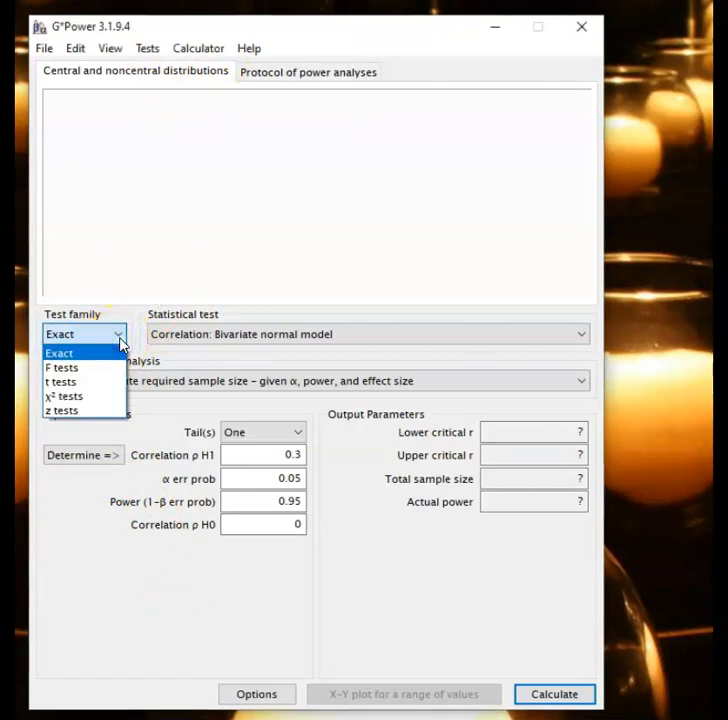
click(118, 336)
click(313, 336)
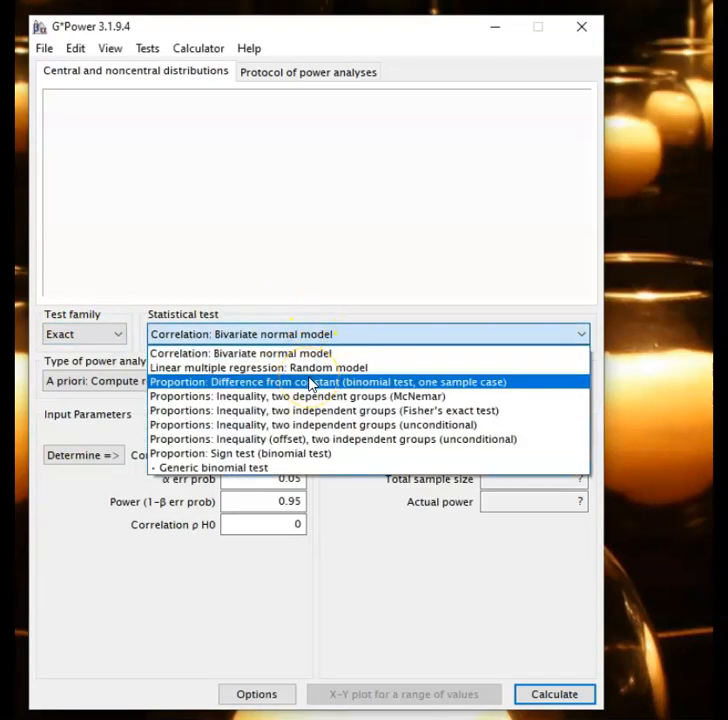
click(367, 588)
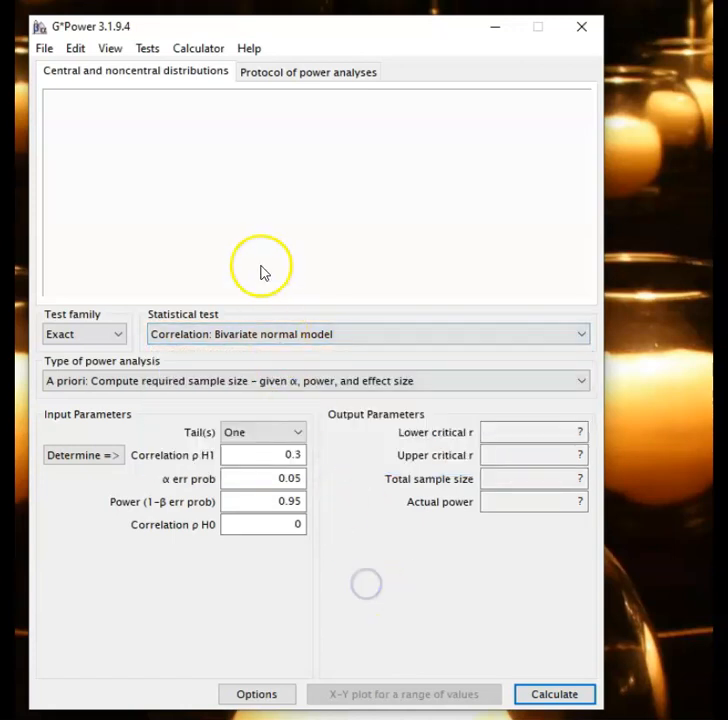
Check the correlation and regression tests again and review the available types of power analysis
click(146, 50)
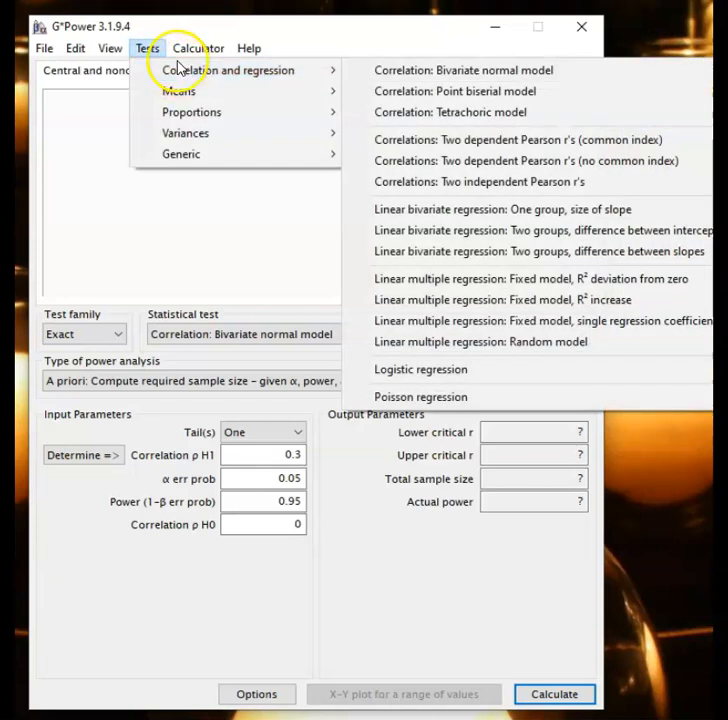
click(185, 609)
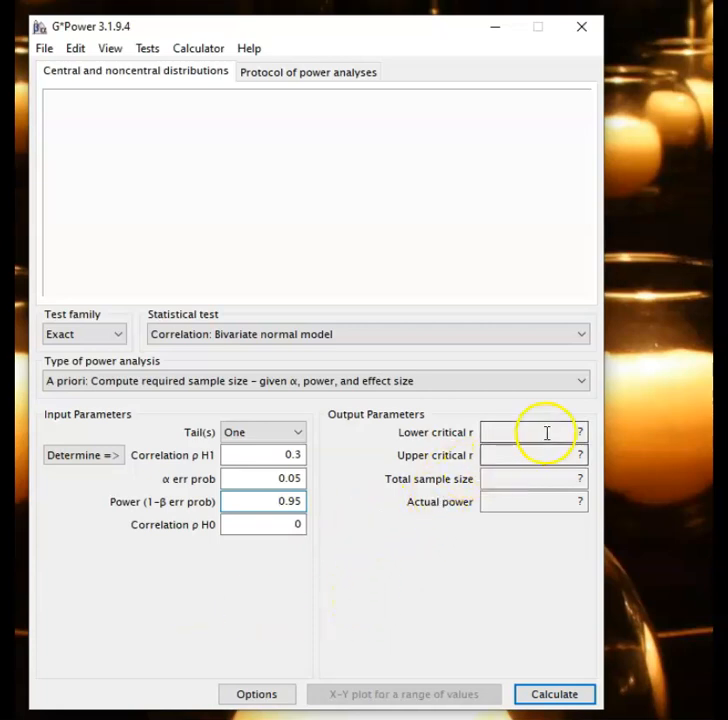
click(580, 392)
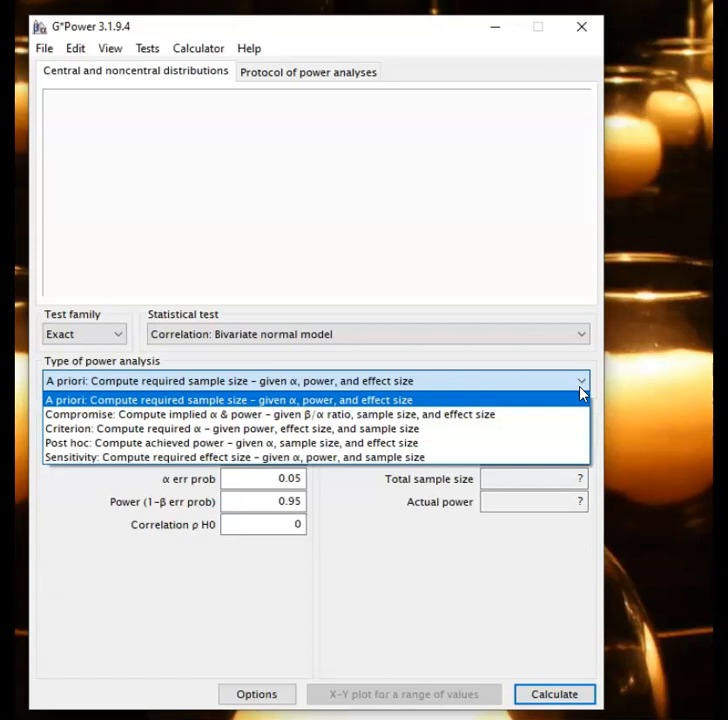
click(499, 590)
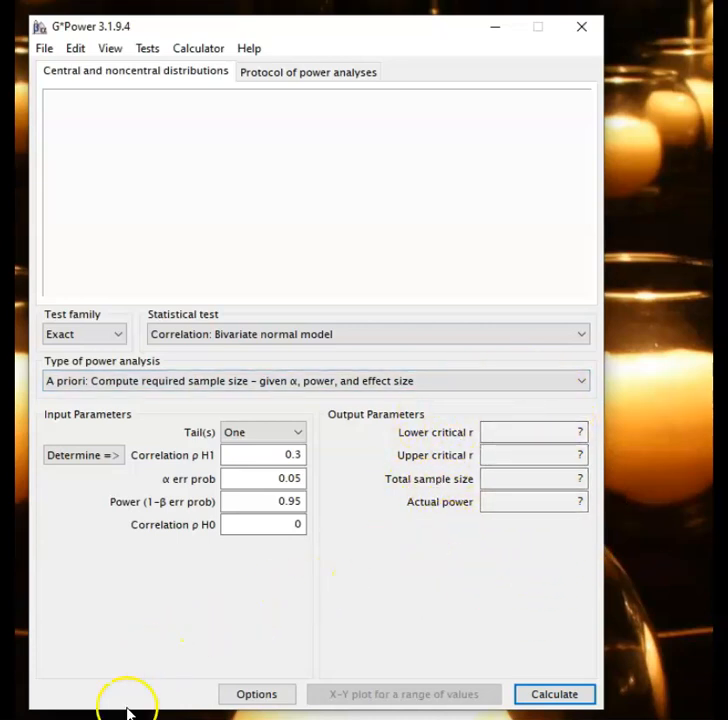
Compare the correlation models in the correlation and regression tests, including point biserial, tetrachoric and independent Pearson r's
click(147, 50)
mouse_move(255, 70)
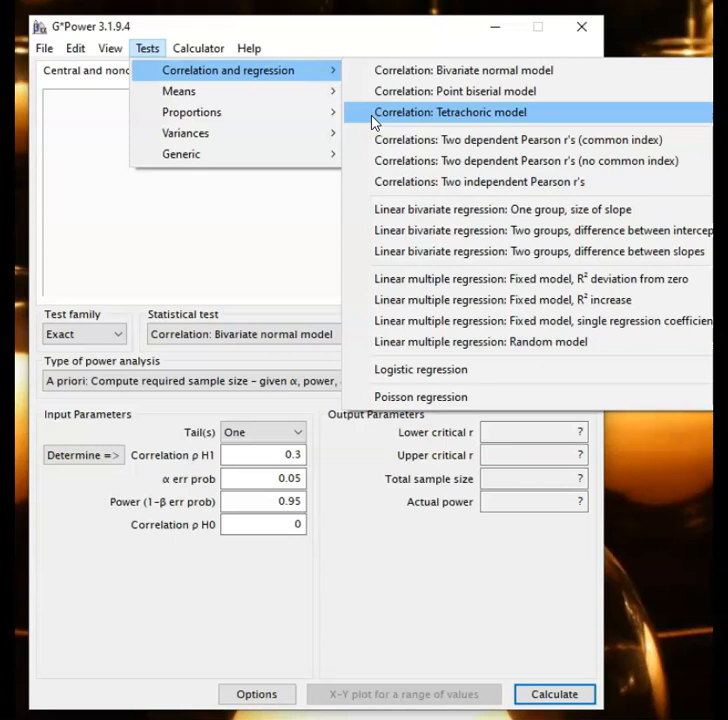
mouse_move(228, 71)
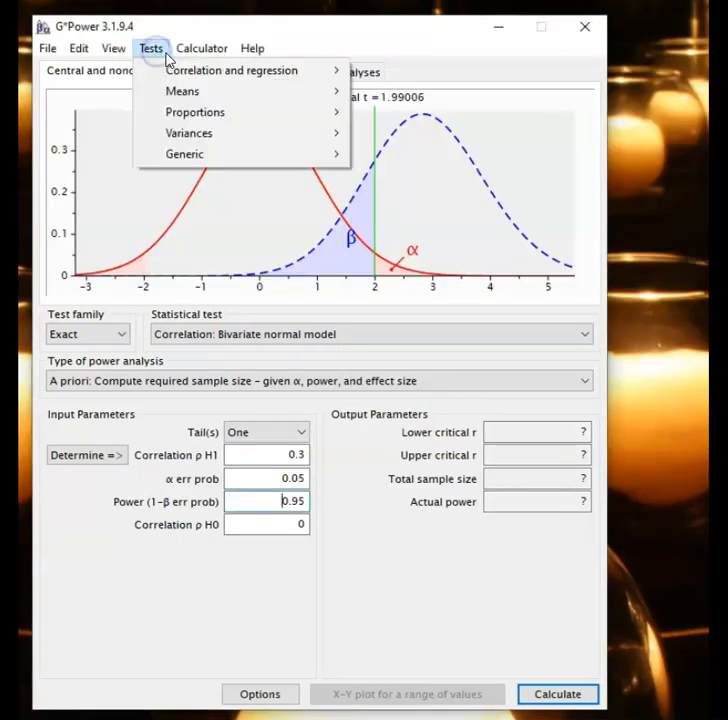
click(150, 49)
click(155, 55)
mouse_move(227, 72)
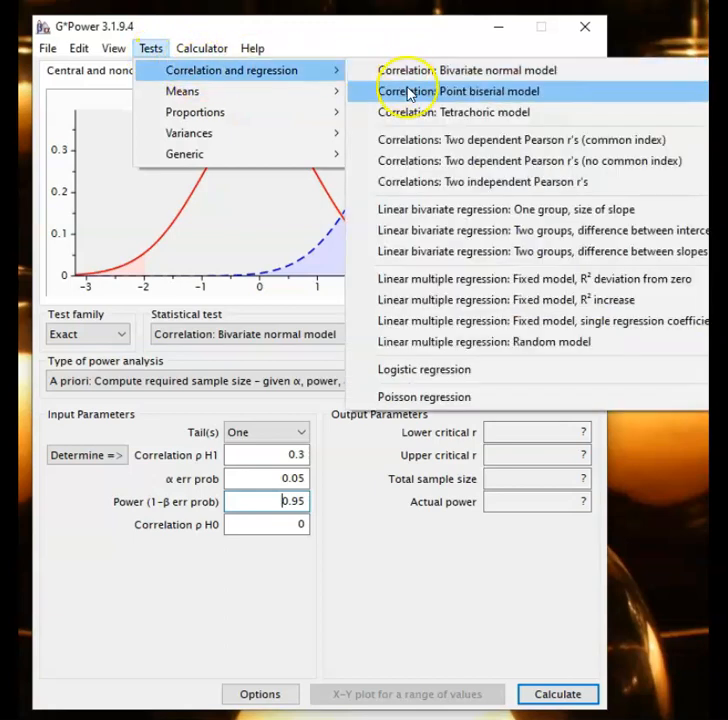
click(406, 182)
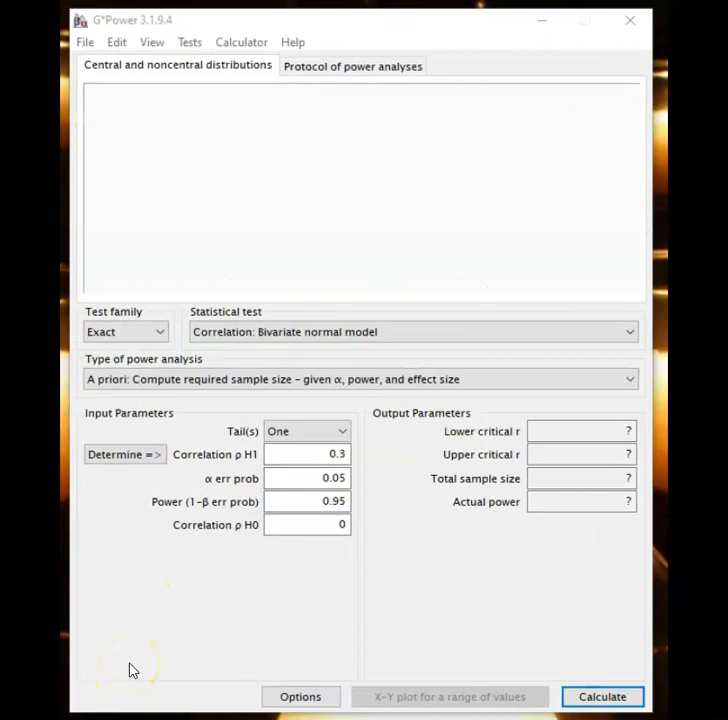
Choose the Correlation: Bivariate normal model test and review the types of power analysis available for it
click(189, 45)
mouse_move(372, 64)
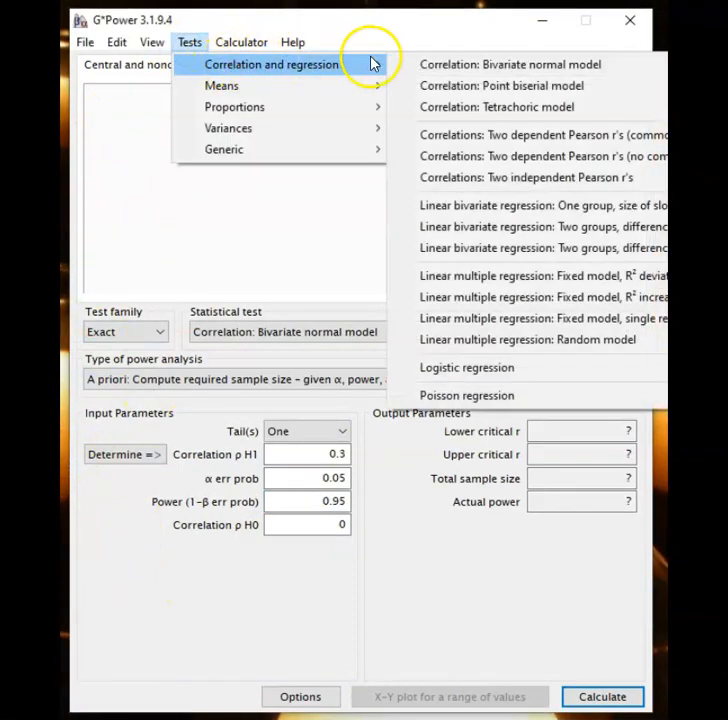
click(464, 67)
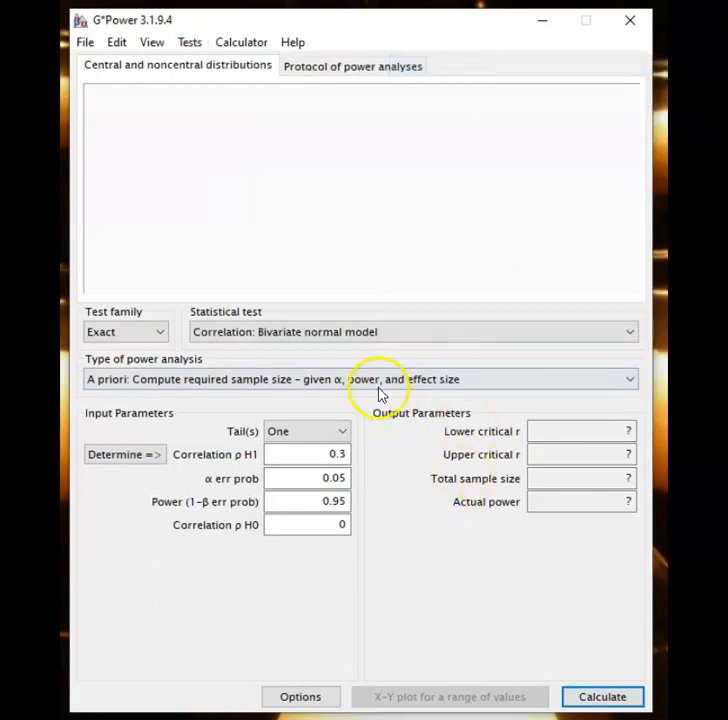
click(379, 381)
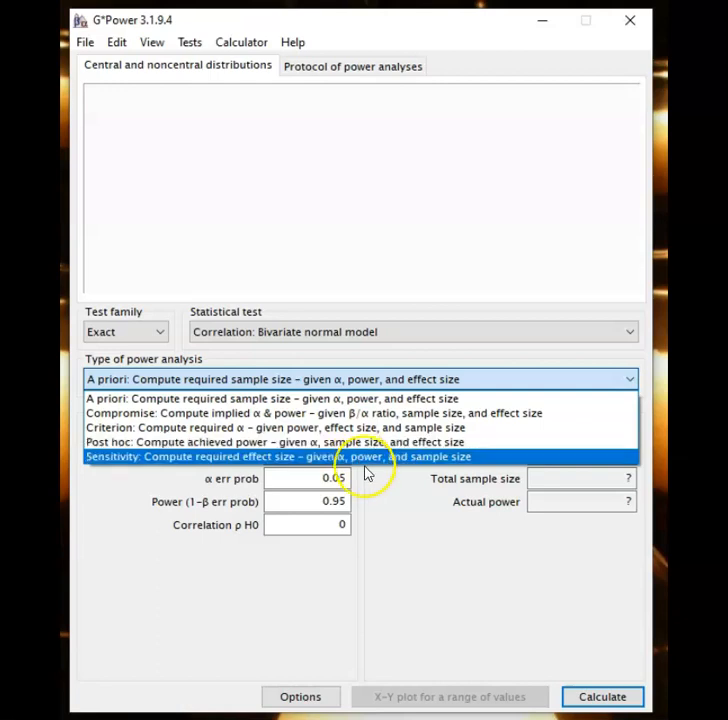
click(367, 474)
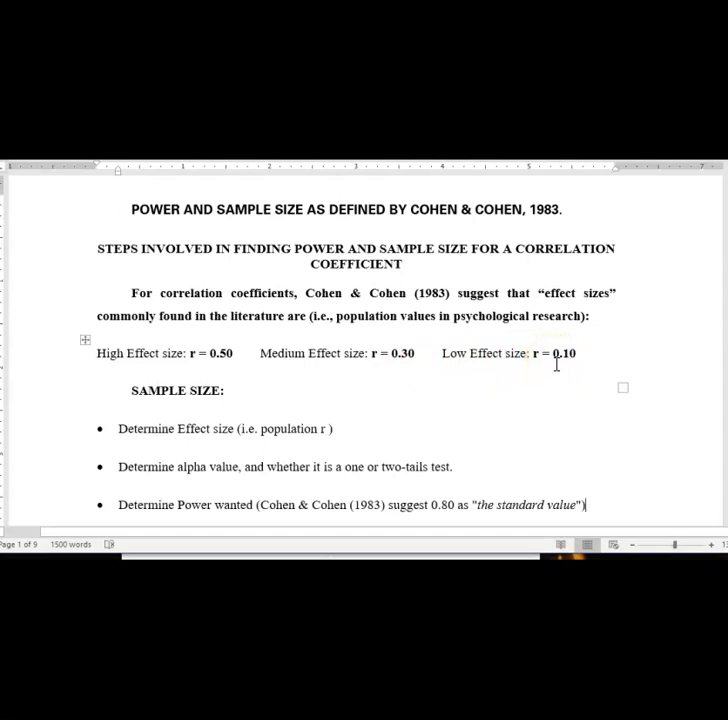
Read the Cohen & Cohen (1983) guidelines on effect size, alpha, tails and power in the Word document
scroll(406, 387, down, 2)
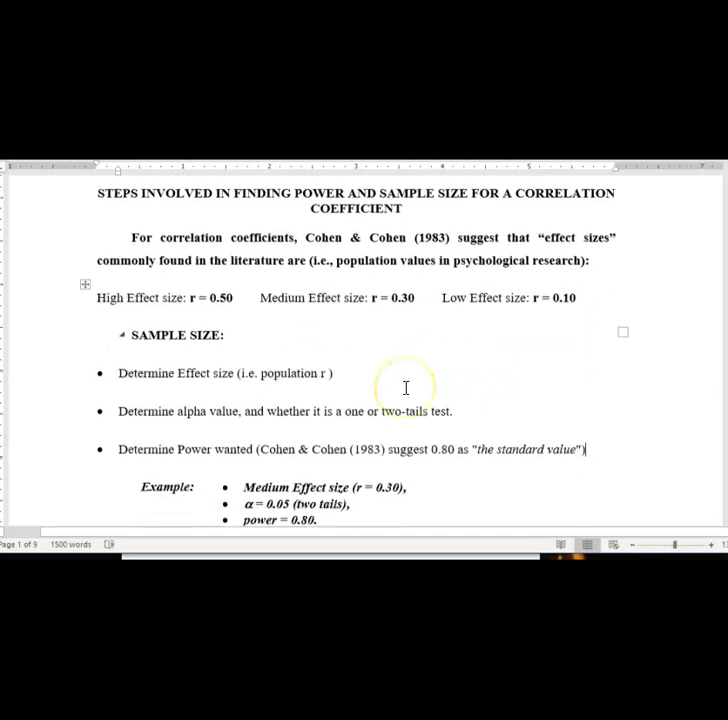
scroll(211, 435, up, 2)
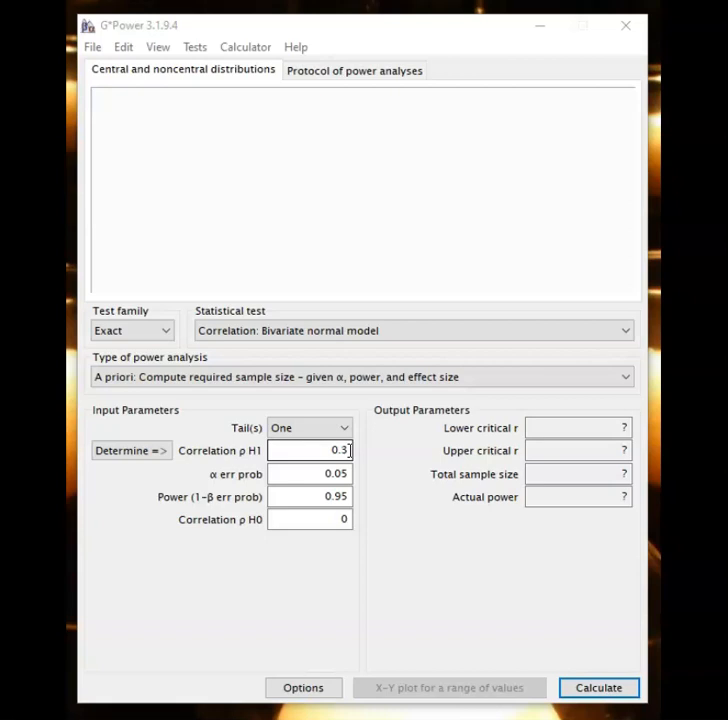
Set the number of tails to Two in the G*Power input parameters for the bivariate normal correlation
click(346, 432)
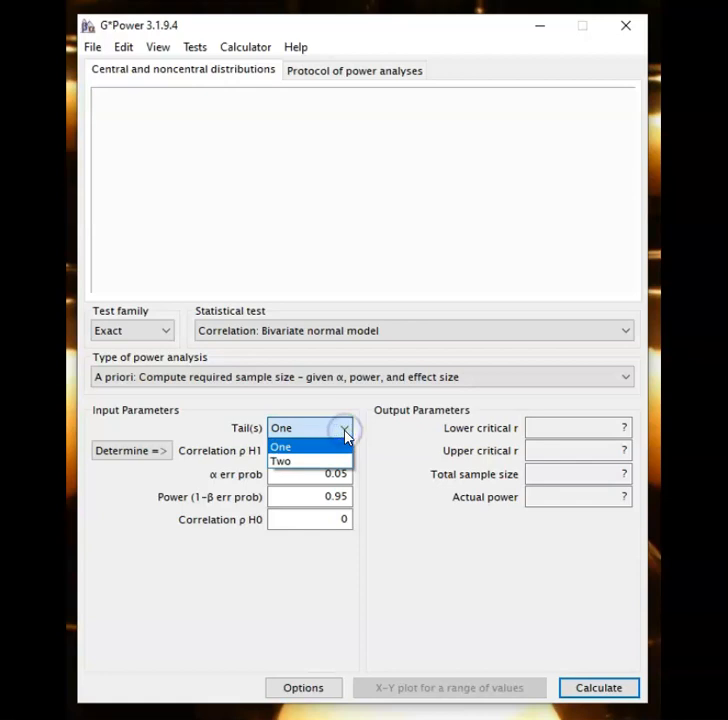
click(327, 465)
click(387, 463)
click(343, 432)
click(325, 461)
click(334, 452)
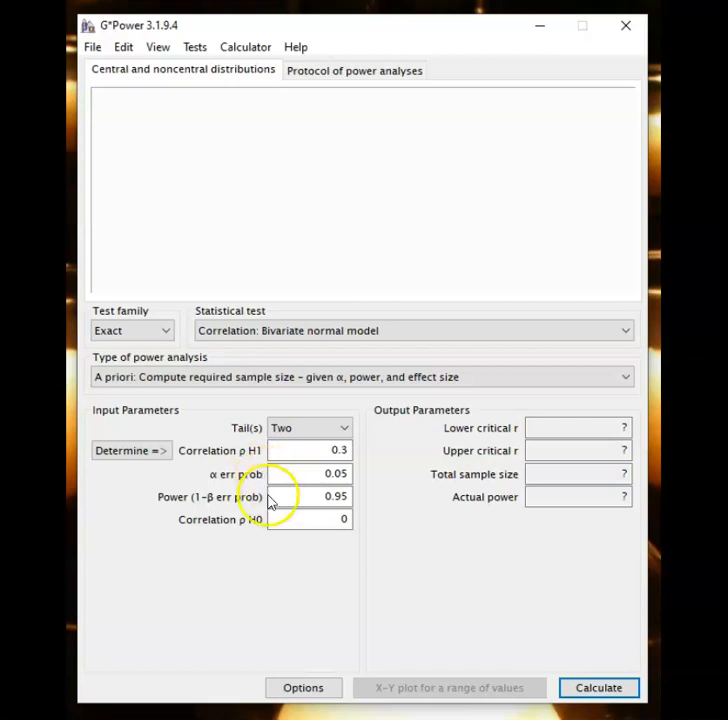
Go over the α err prob, Correlation ρ H0 and Correlation ρ H1 input parameters
click(348, 479)
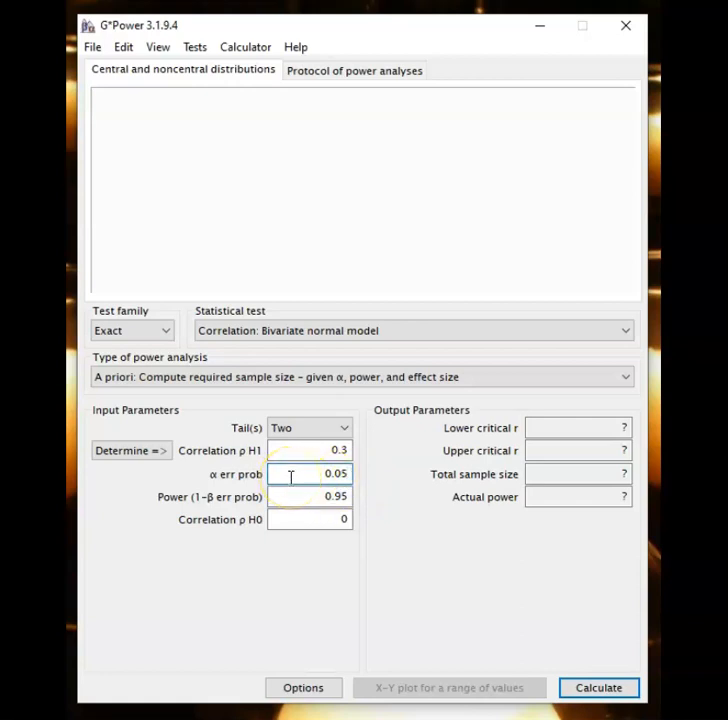
click(346, 519)
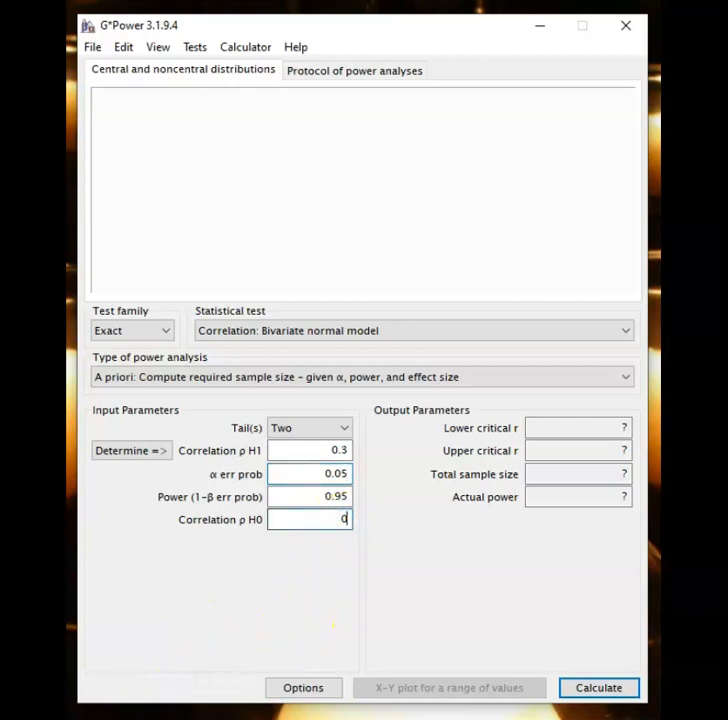
click(237, 656)
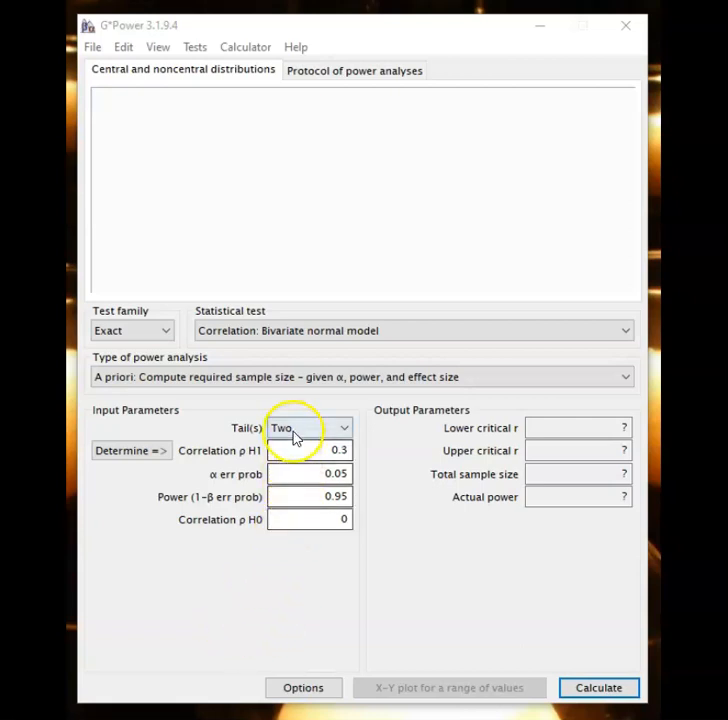
click(347, 450)
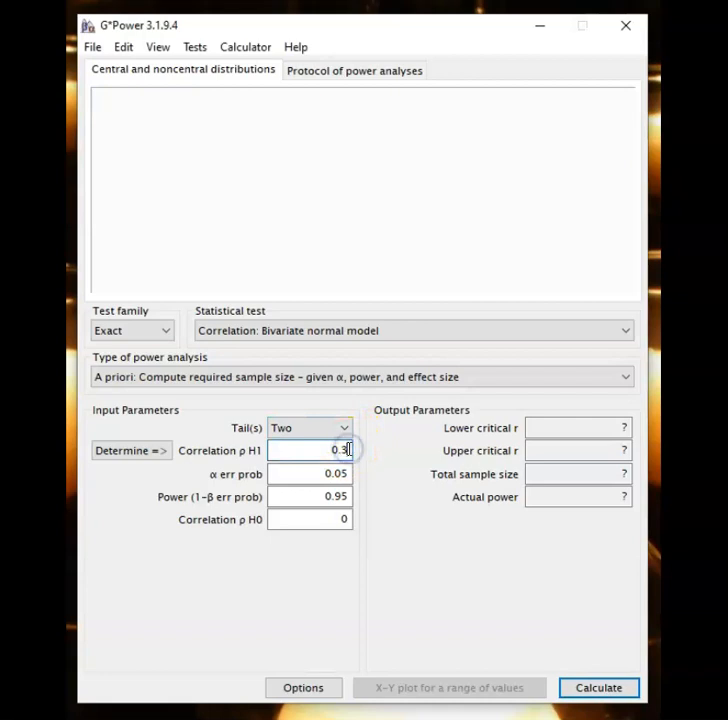
Set Correlation ρ H1 to 0.1 and power (1-β err prob) to 0.80, and calculate the required sample size
key(BackSpace)
text(1)
click(345, 497)
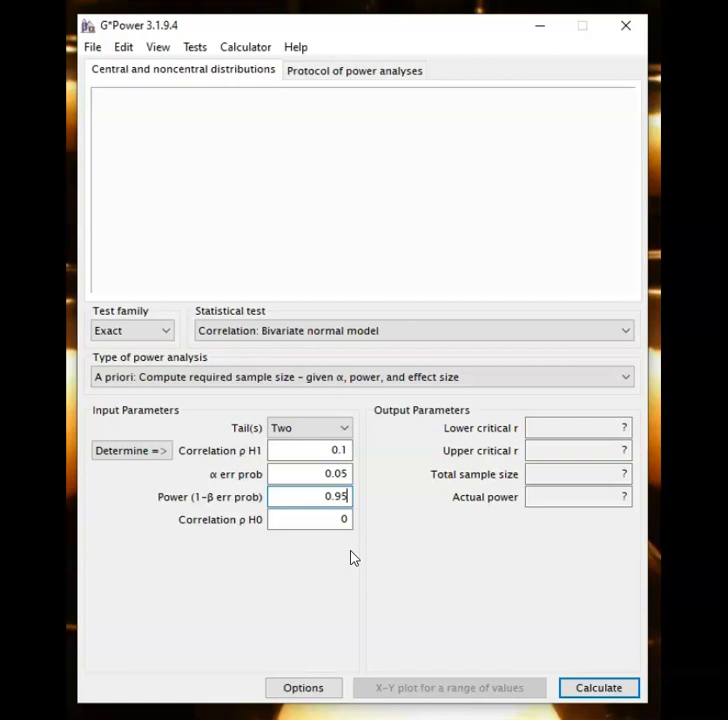
key(BackSpace)
key(BackSpace)
key(BackSpace)
text(.80)
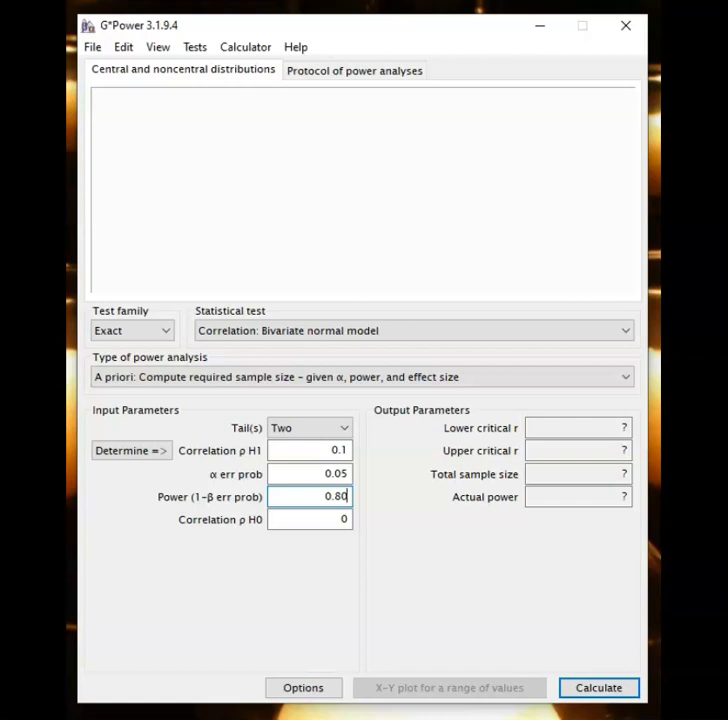
click(590, 692)
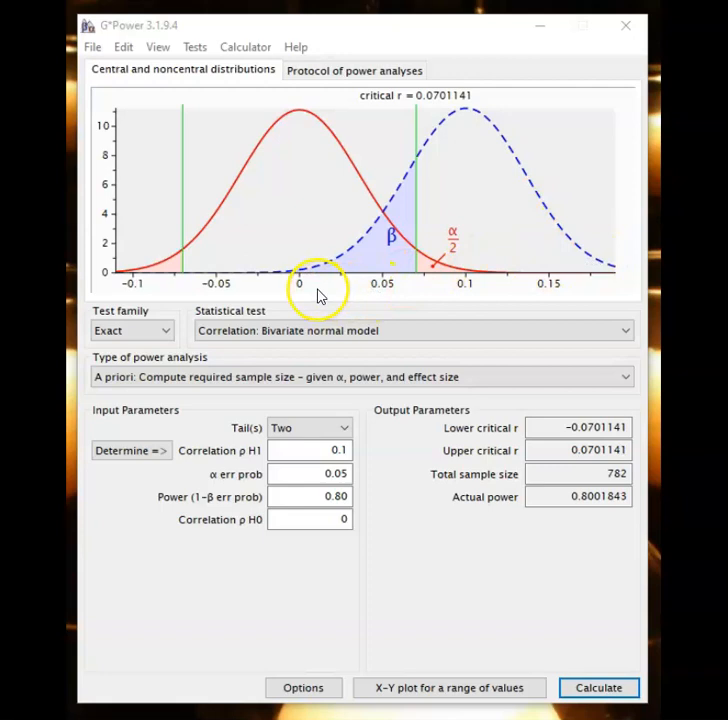
Examine the distribution plot and the resulting critical r, actual power and total sample size outputs
click(246, 275)
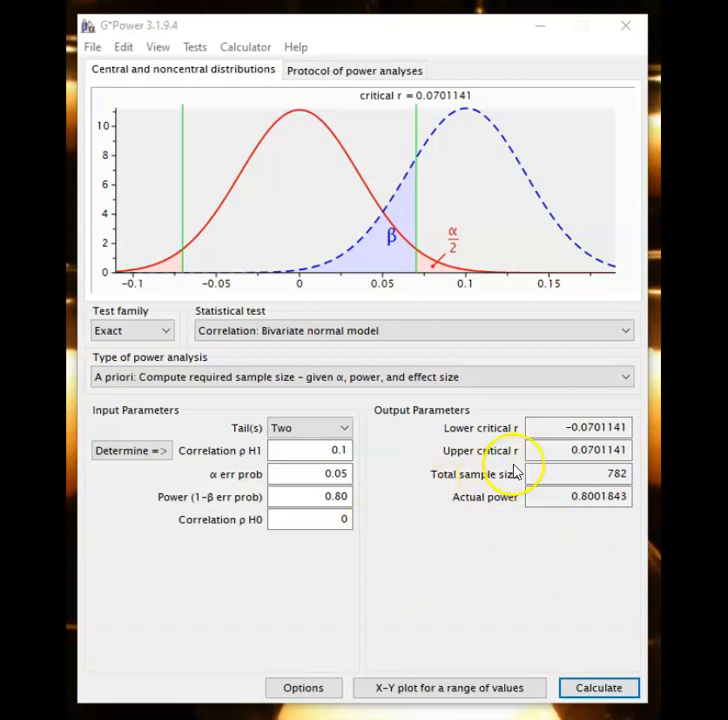
click(557, 436)
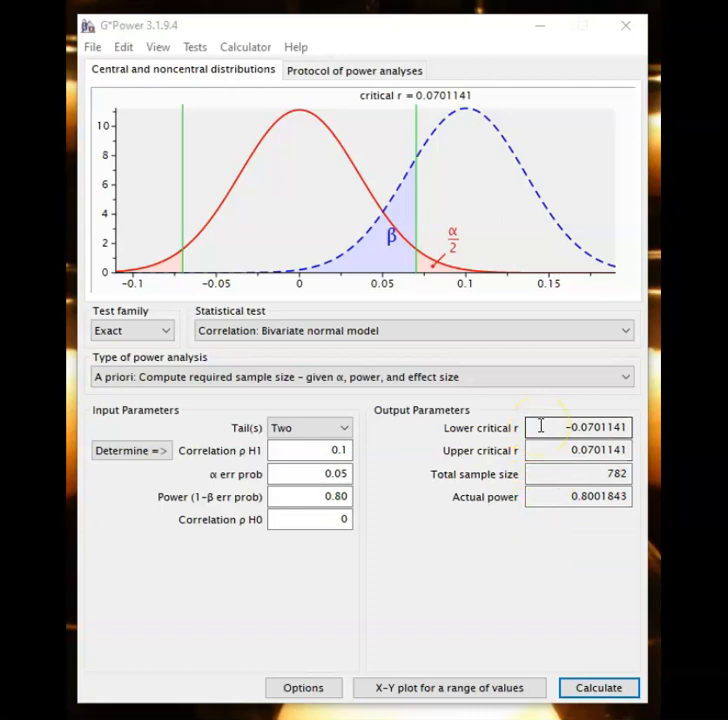
click(565, 499)
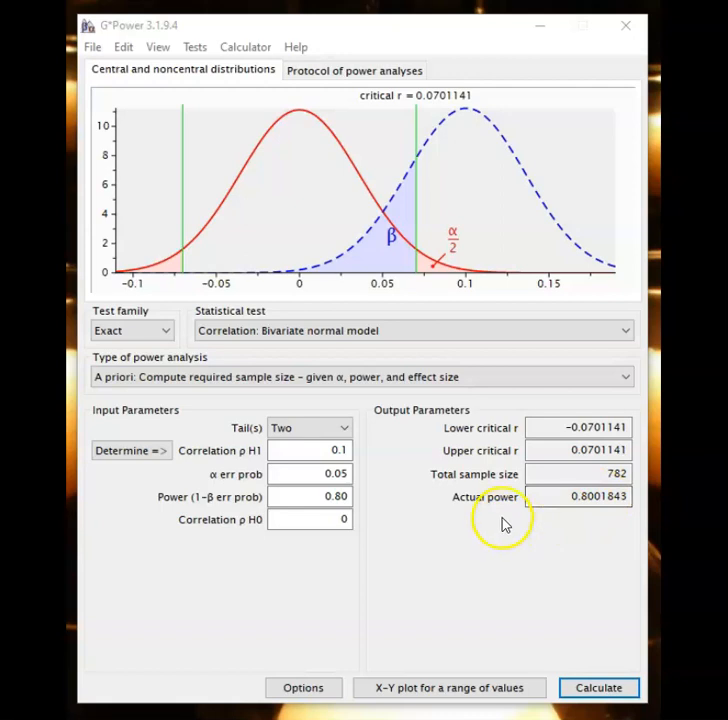
drag(598, 473, 632, 473)
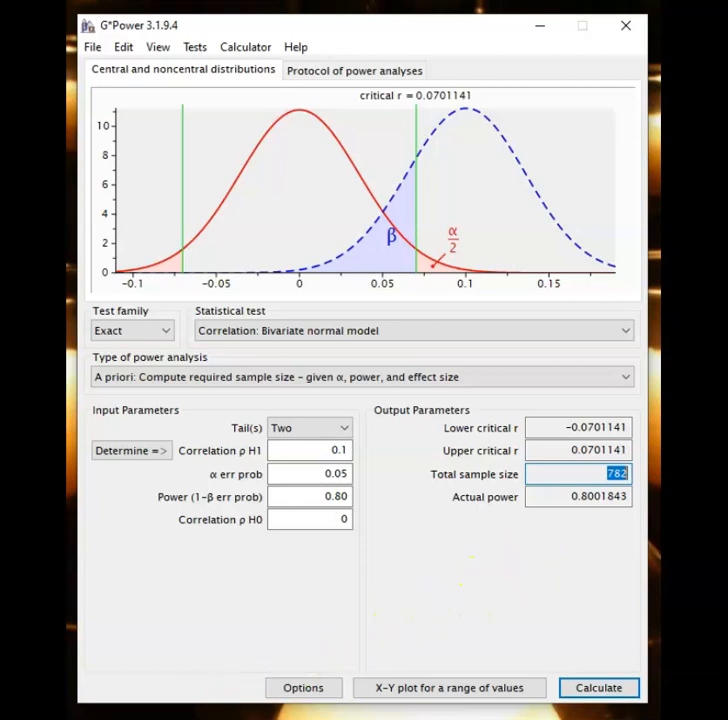
click(276, 623)
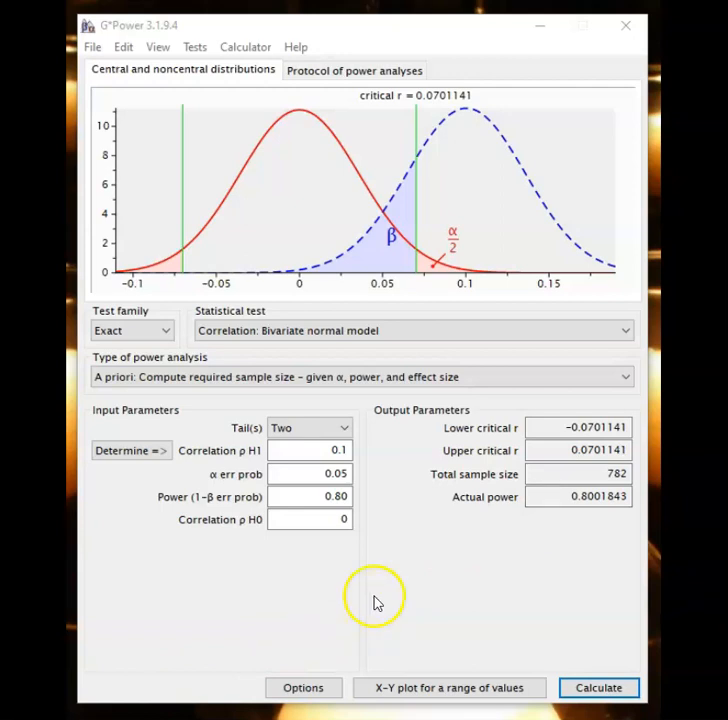
Recalculate the required sample size with Correlation ρ H1 set to 0.3 and highlight the total sample size
double_click(343, 450)
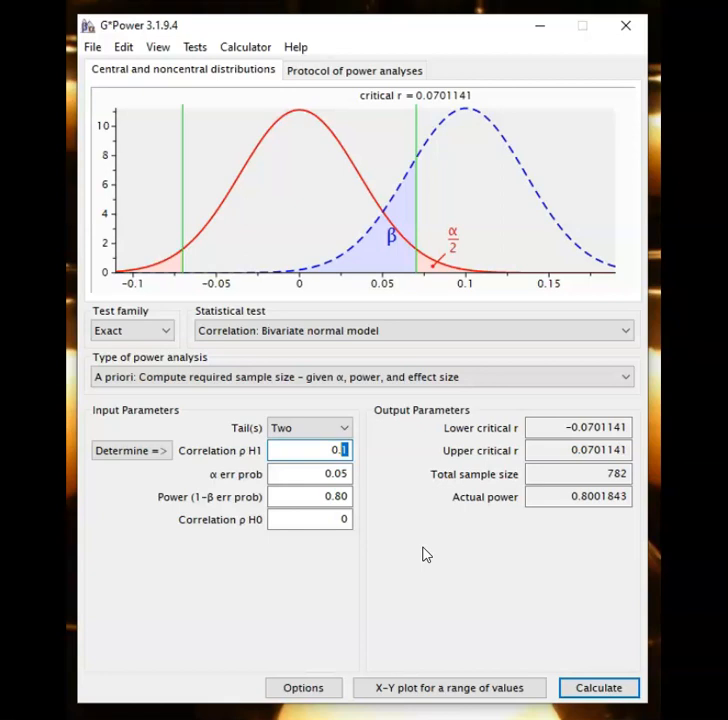
text(3)
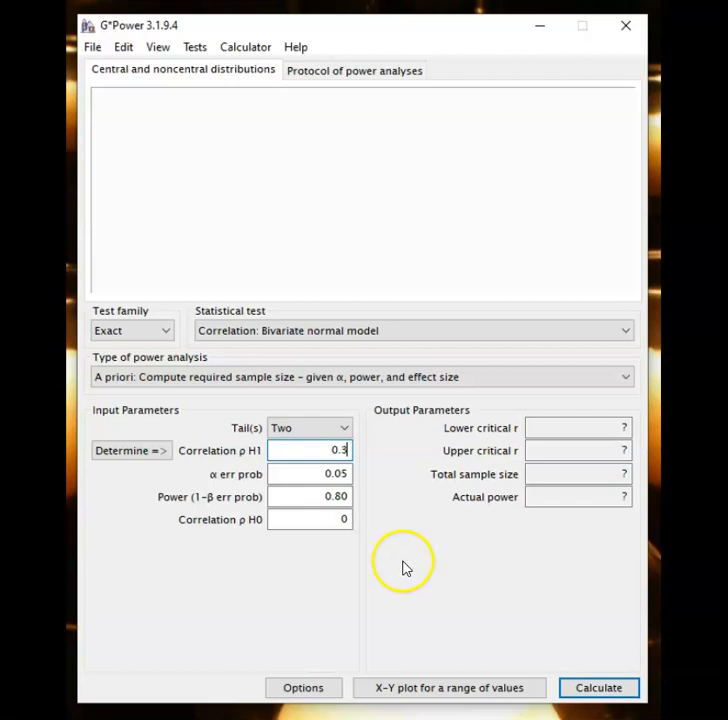
click(587, 688)
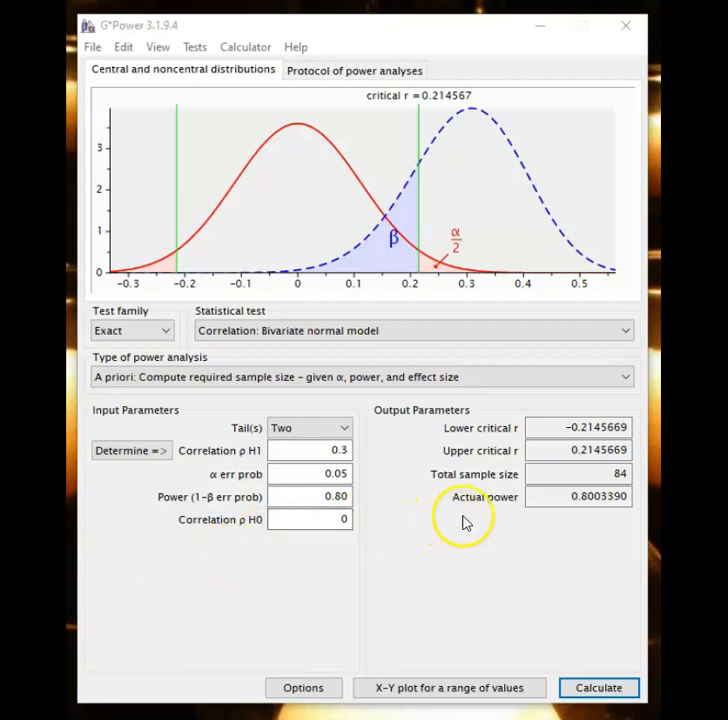
drag(577, 469, 625, 473)
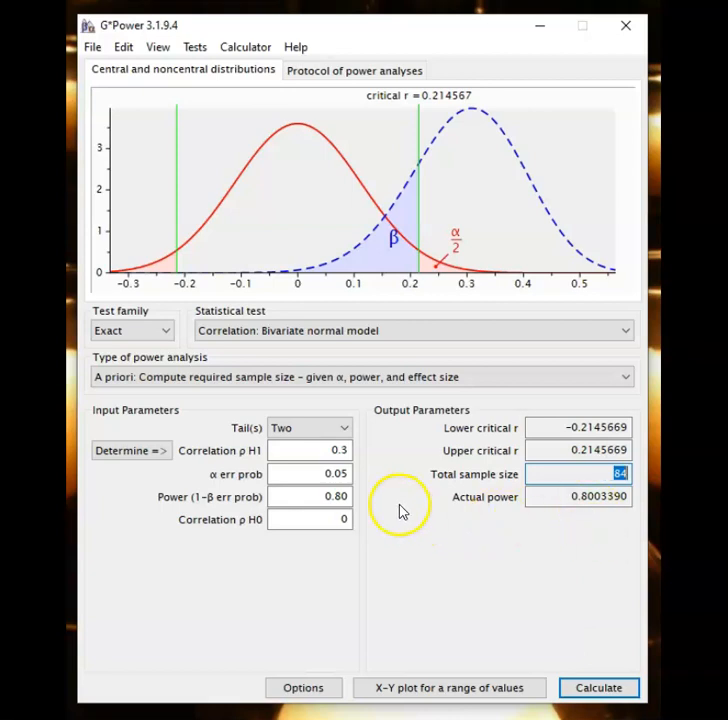
Set Correlation ρ H1 to 0.5, recalculate, and highlight the resulting total sample size
click(347, 449)
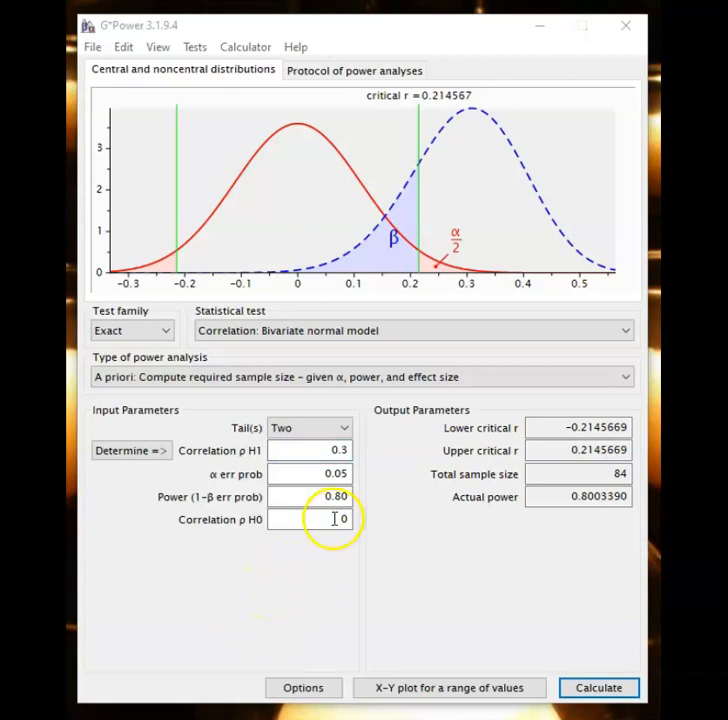
click(345, 450)
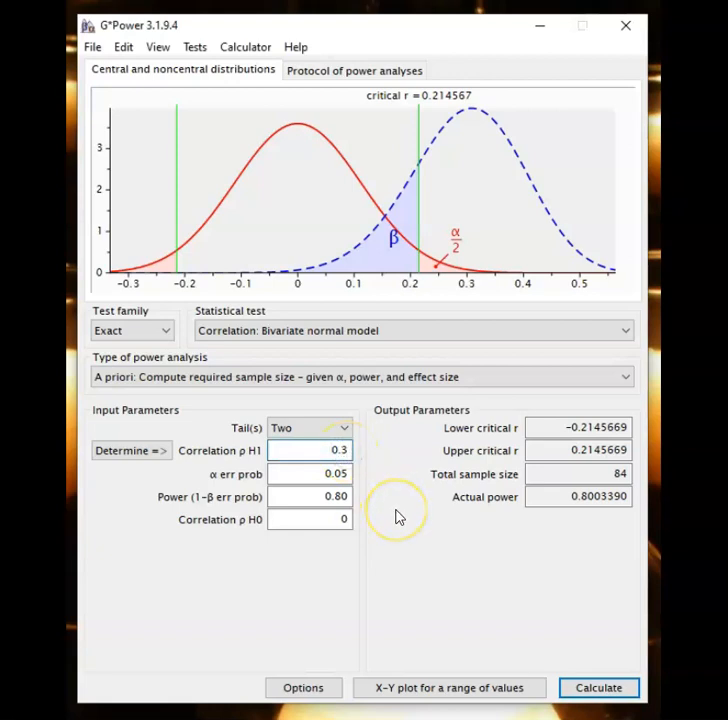
key(BackSpace)
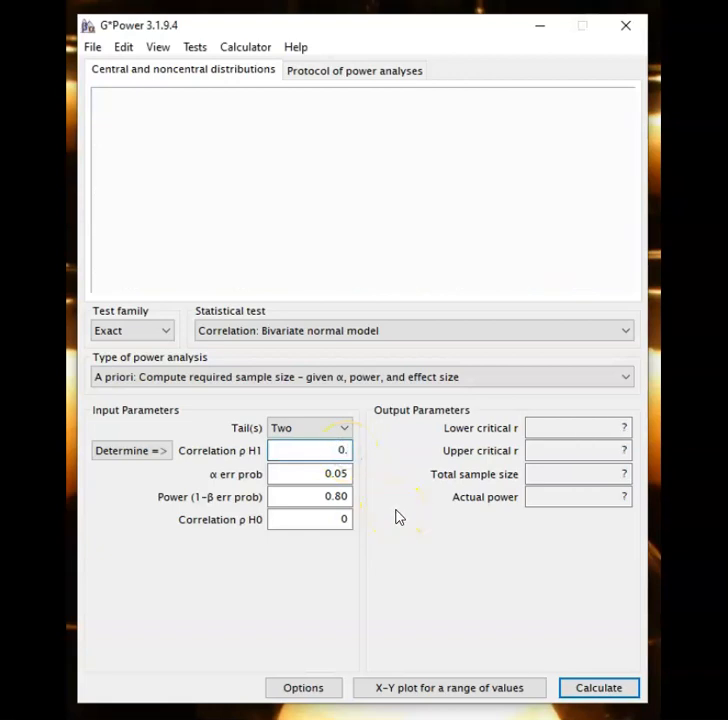
text(5)
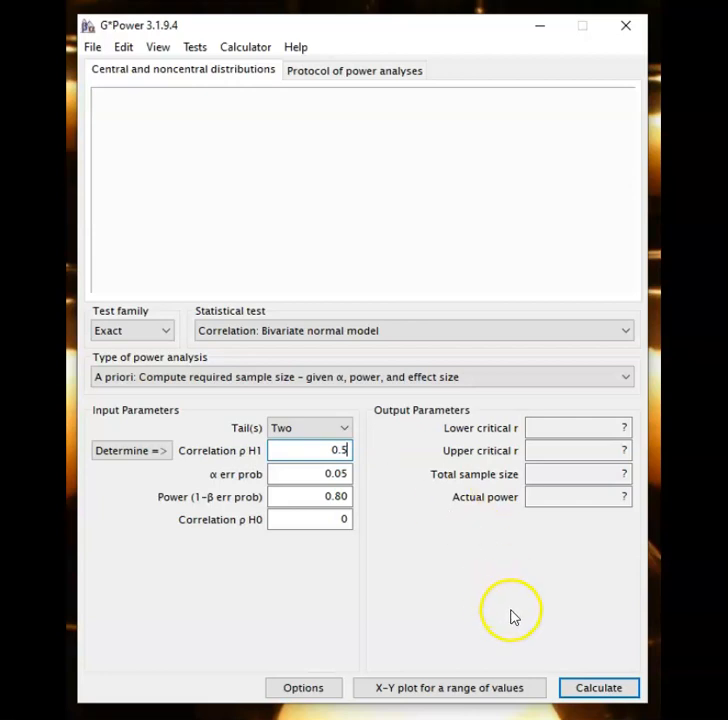
click(592, 690)
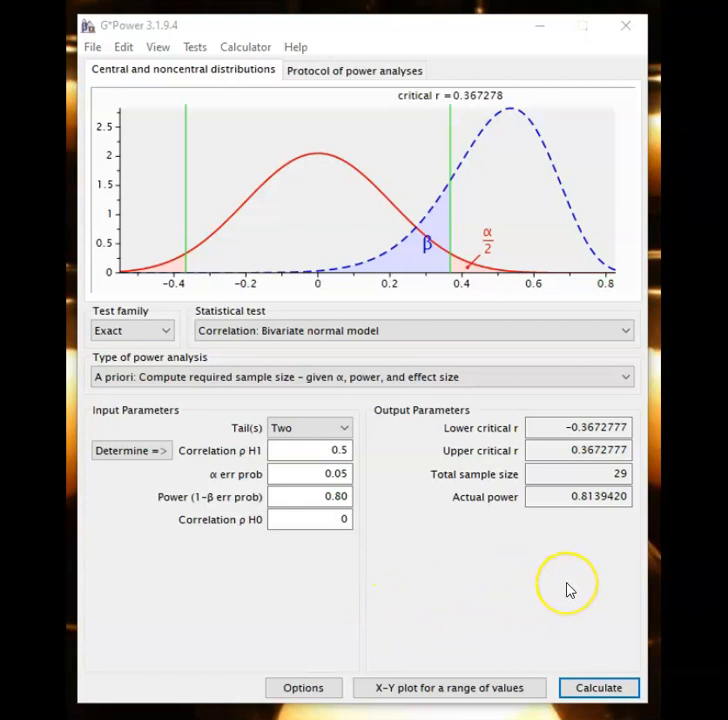
click(595, 476)
drag(595, 476, 627, 476)
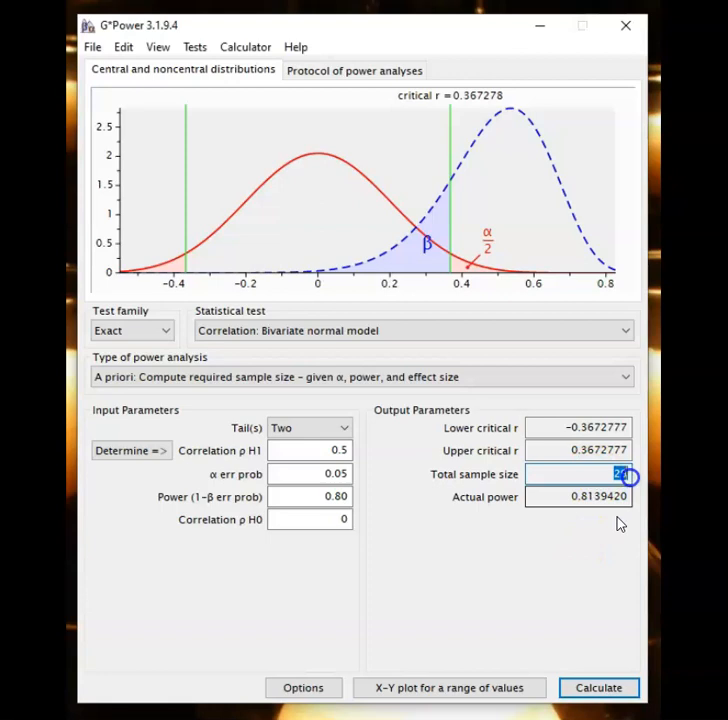
click(574, 570)
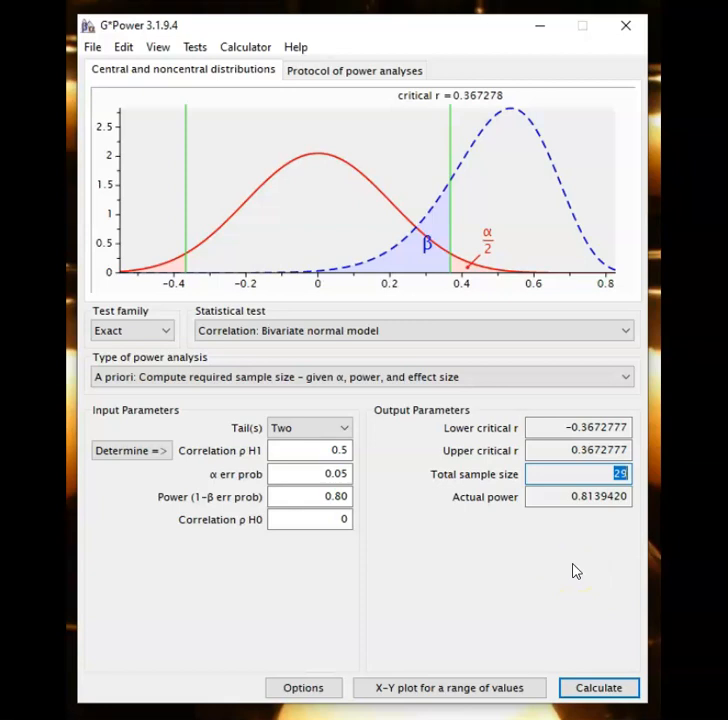
click(528, 554)
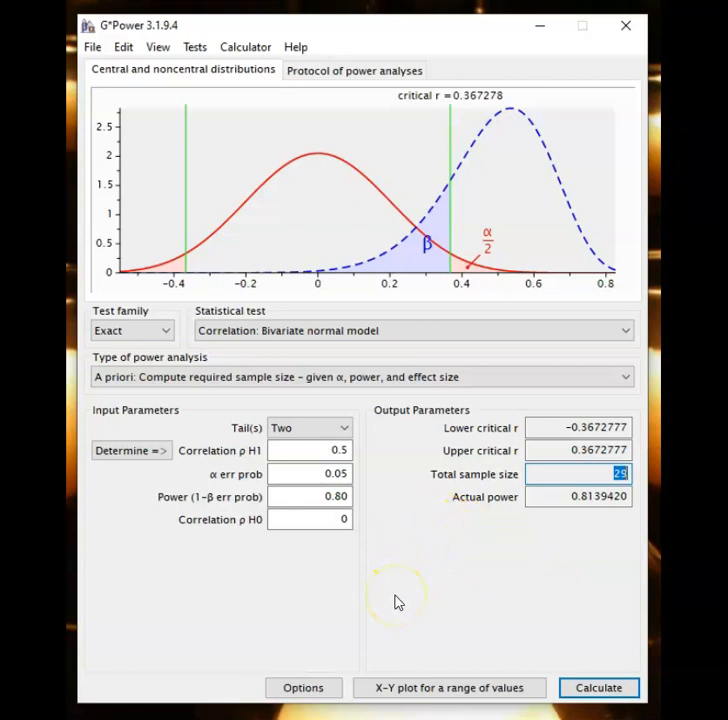
click(341, 575)
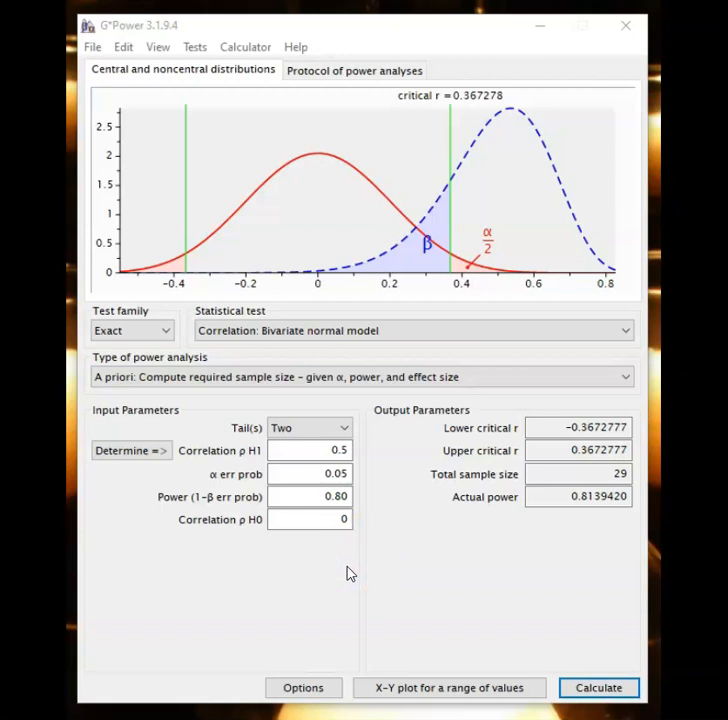
Go over the α err prob, power and Tail(s) input parameters
click(344, 472)
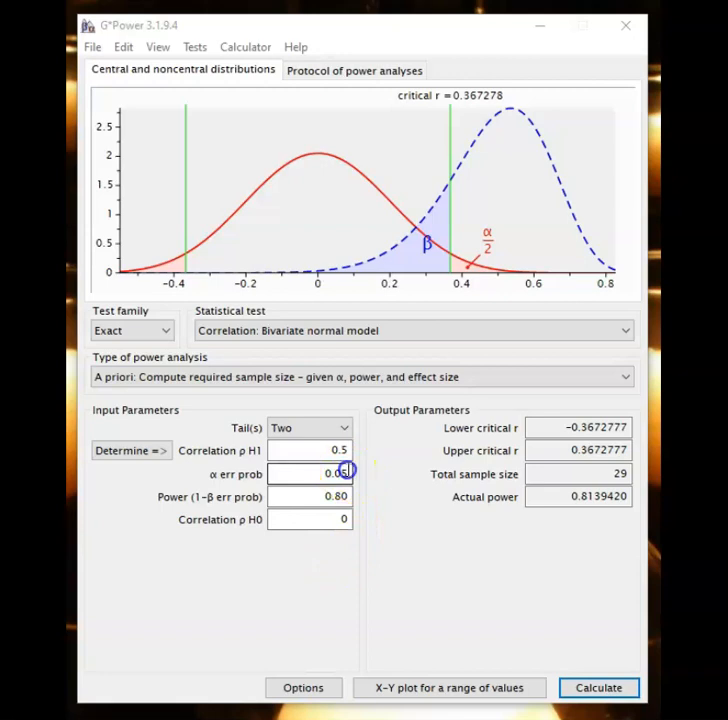
click(340, 494)
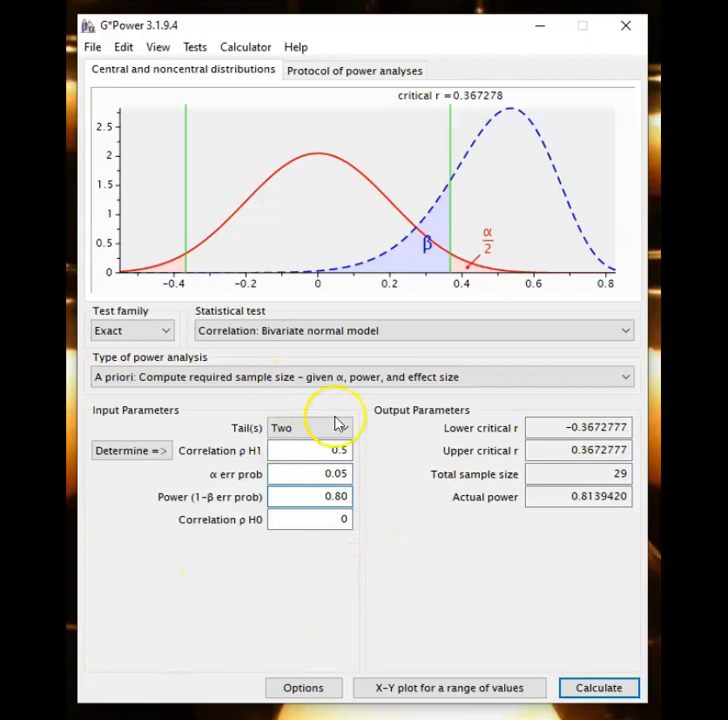
click(345, 430)
click(345, 433)
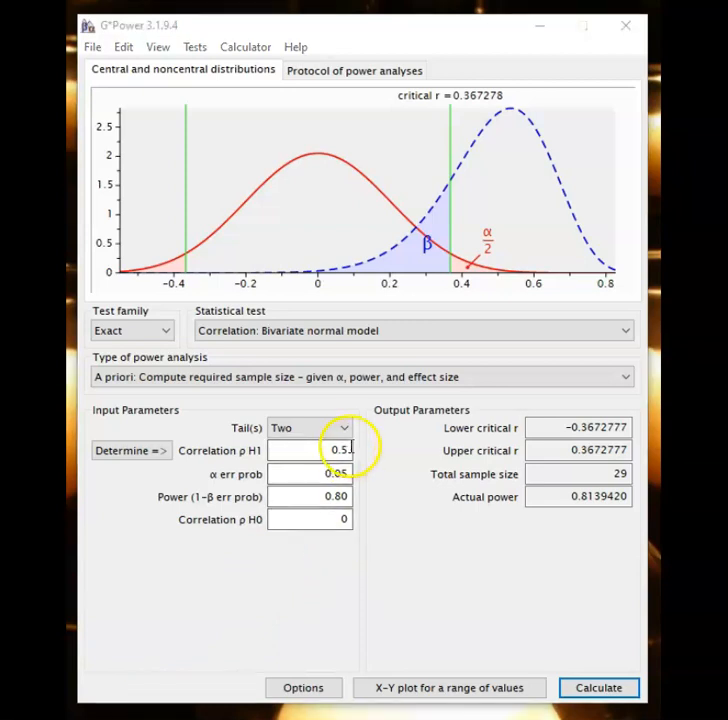
Set Correlation ρ H1 to 0.3 and the number of tails to One, and calculate the sample size
click(348, 450)
key(BackSpace)
key(BackSpace)
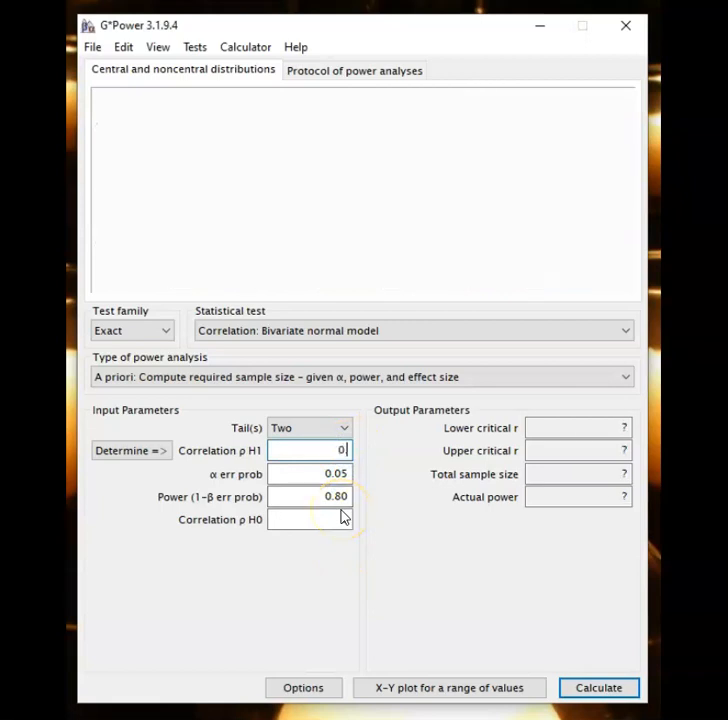
text(.3)
click(345, 432)
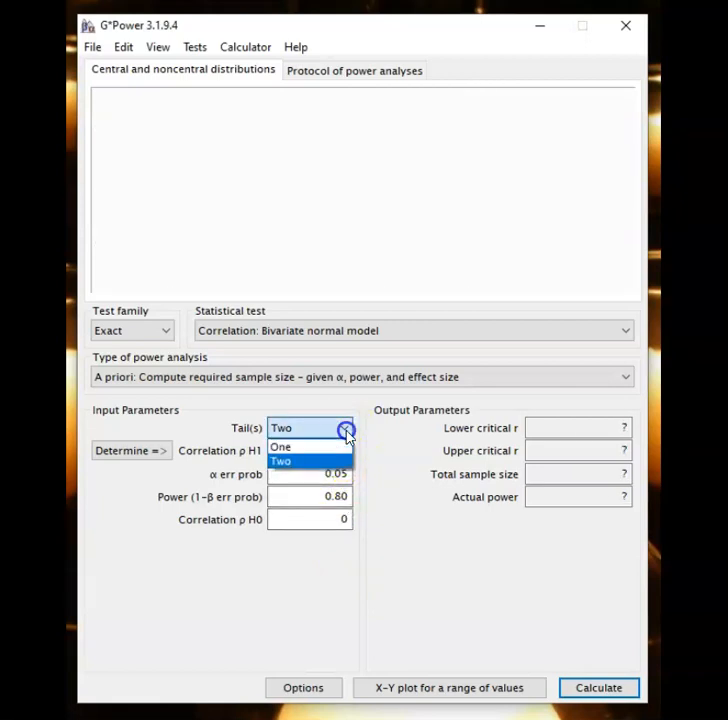
click(285, 447)
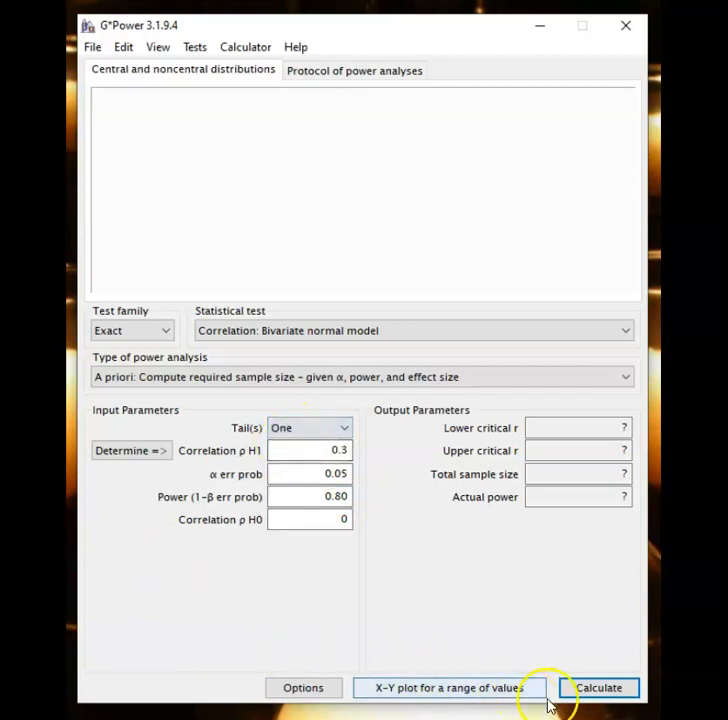
click(590, 690)
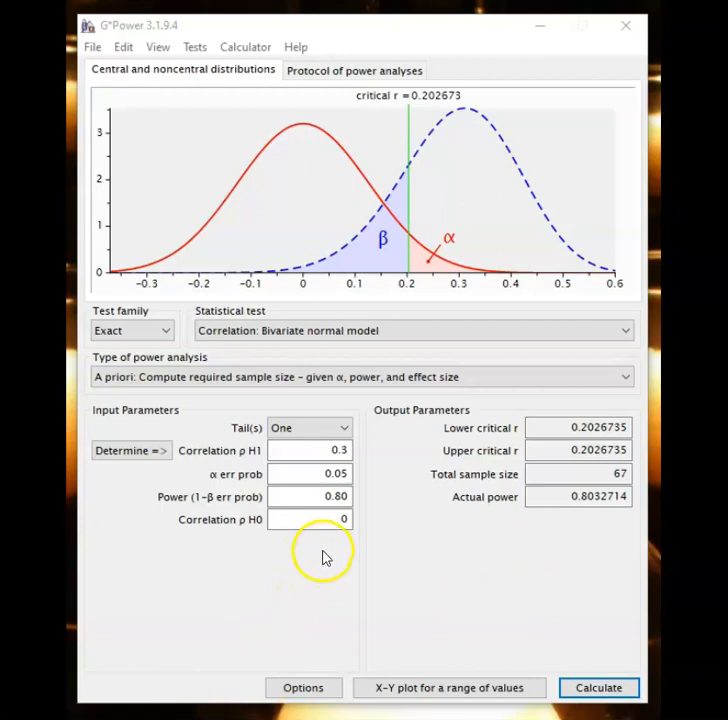
Set α err prob to 0.01 and the number of tails to Two, and calculate the sample size
click(347, 477)
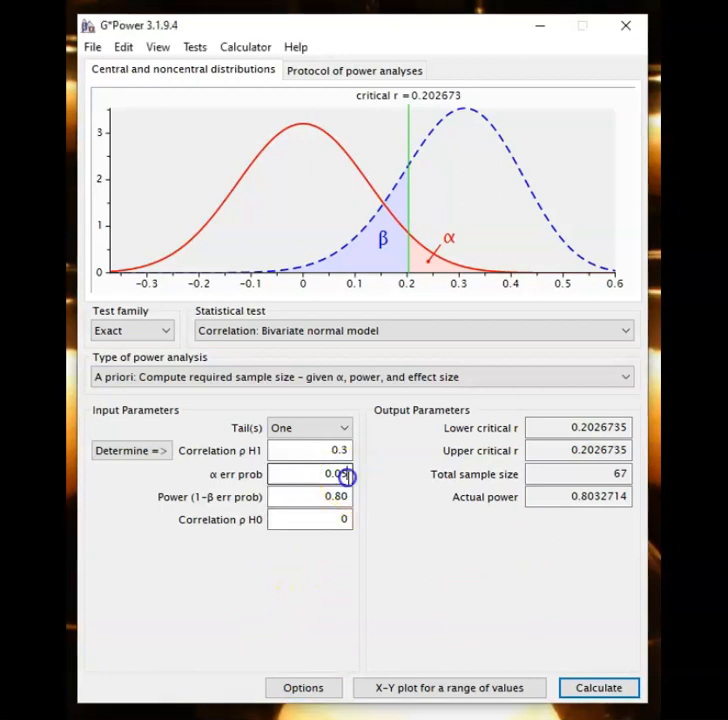
key(BackSpace)
text(1)
click(344, 430)
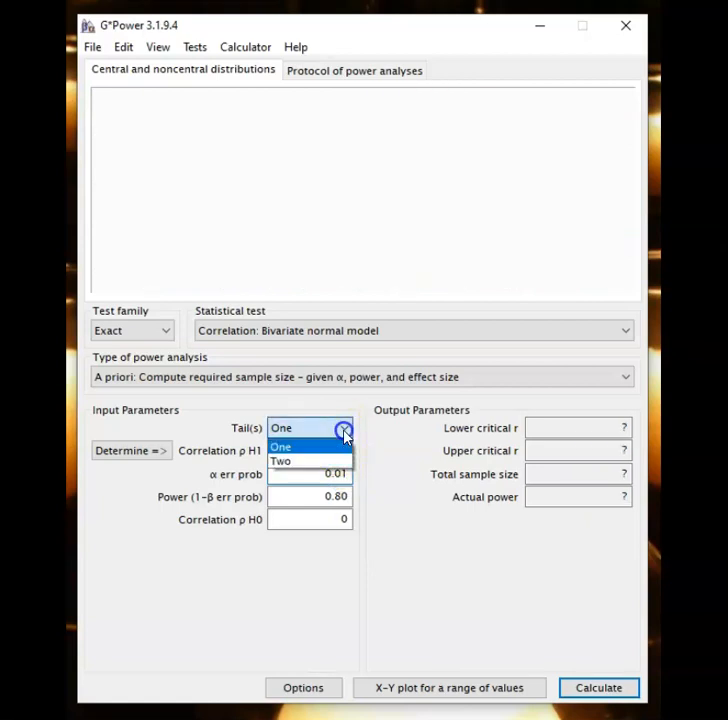
click(294, 462)
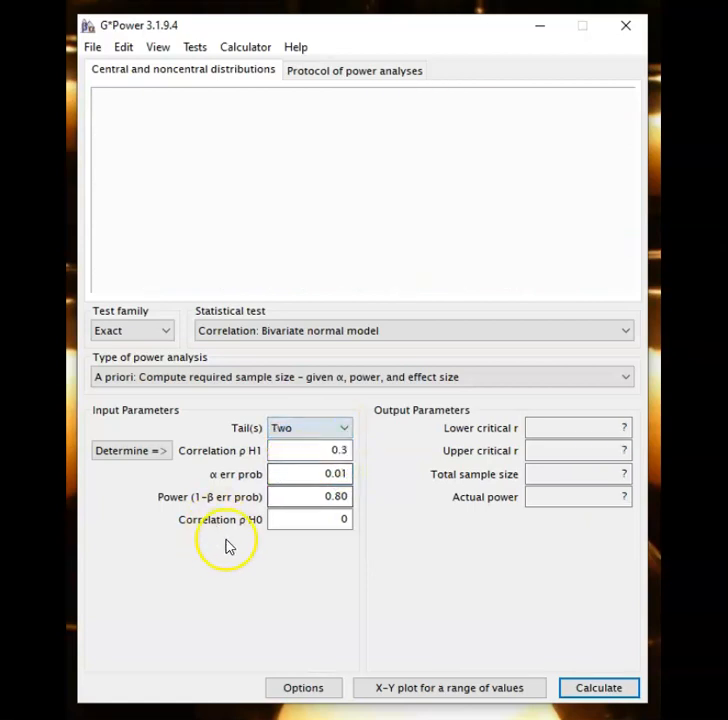
click(599, 688)
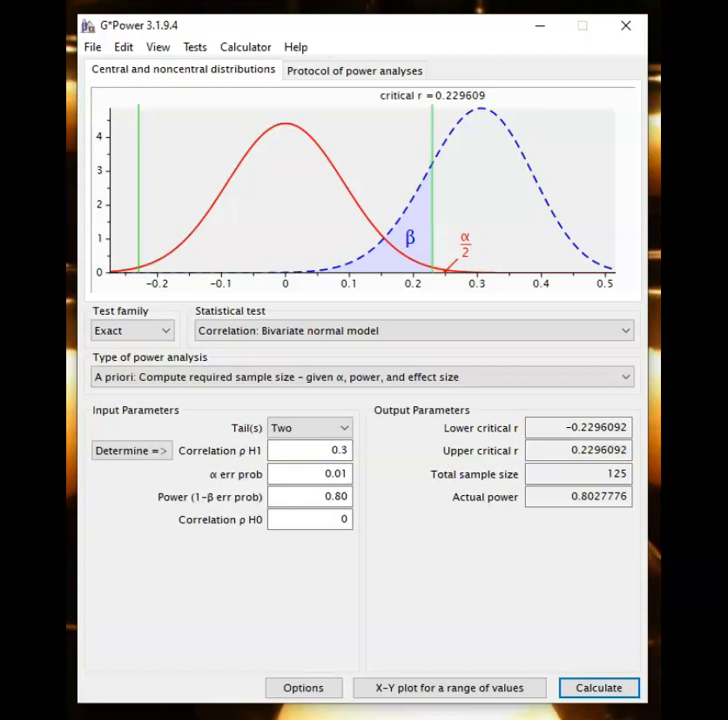
Set α err prob to 0.05 and power to 0.95, and calculate the required sample size
click(346, 474)
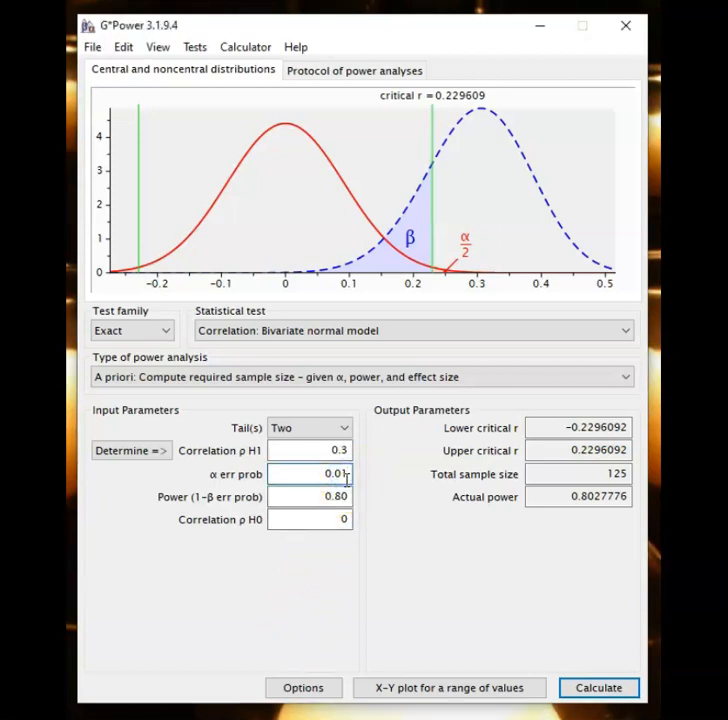
key(BackSpace)
text(5)
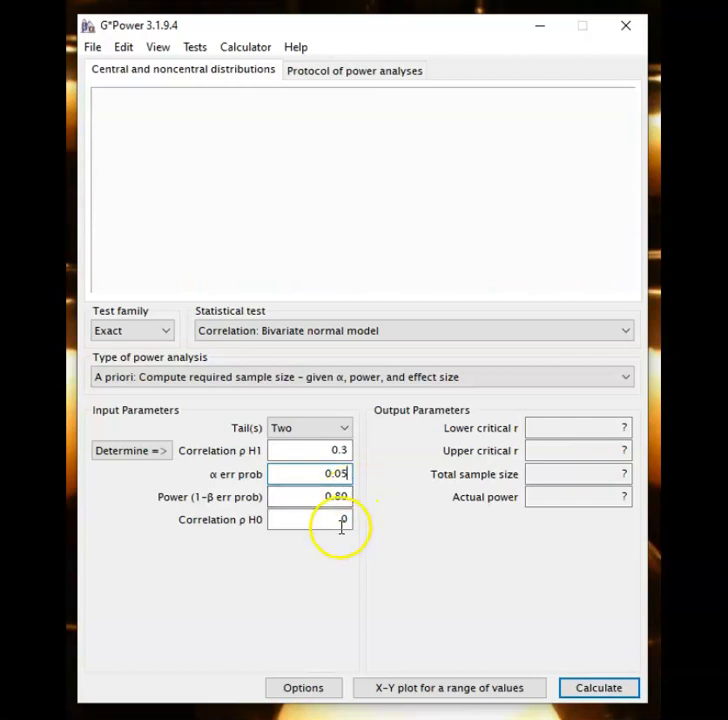
click(344, 495)
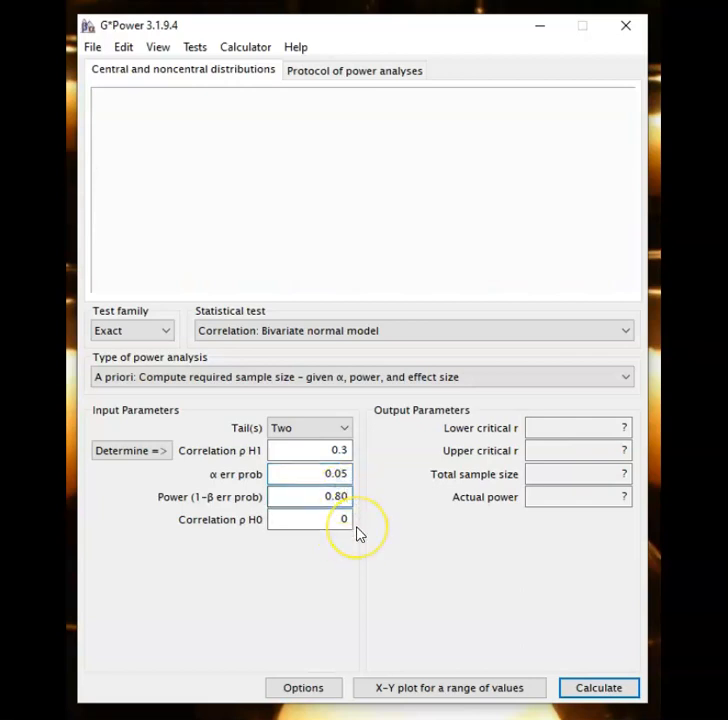
key(BackSpace)
key(BackSpace)
key(BackSpace)
text(.95)
click(326, 632)
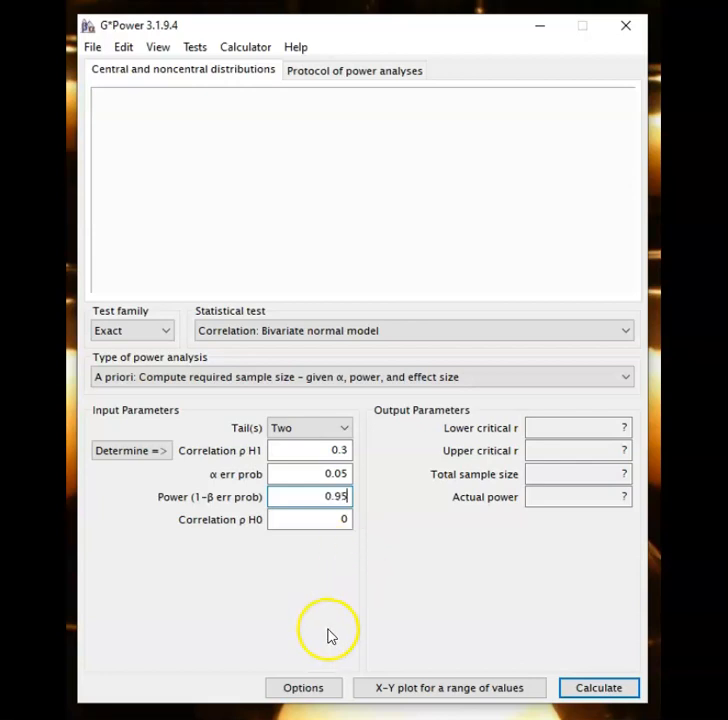
click(589, 690)
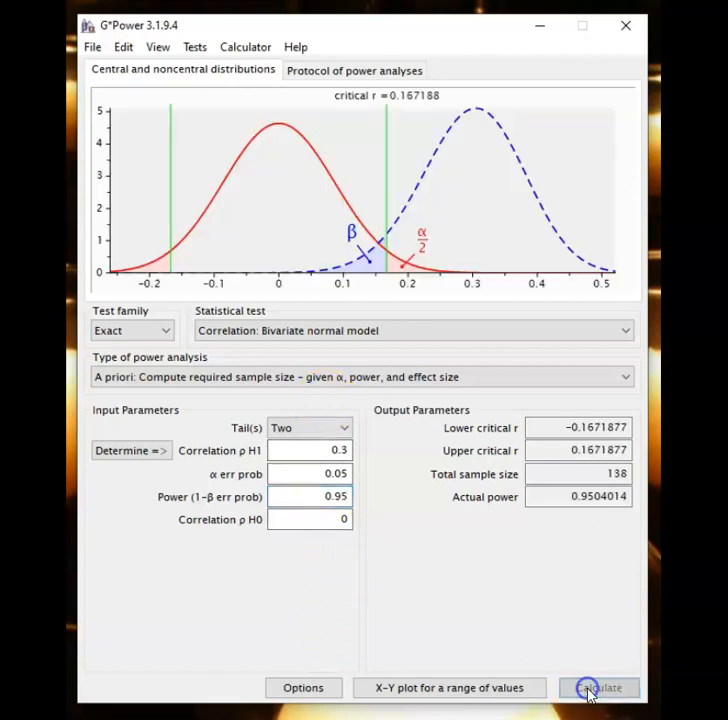
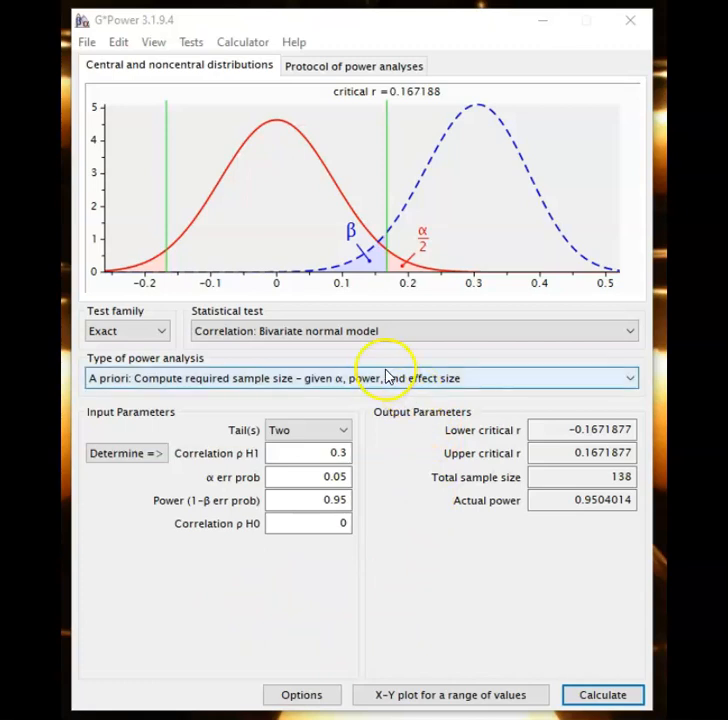
Change the analysis type to Post hoc: Compute achieved power, and set Correlation ρ H1 to 0.1
click(355, 385)
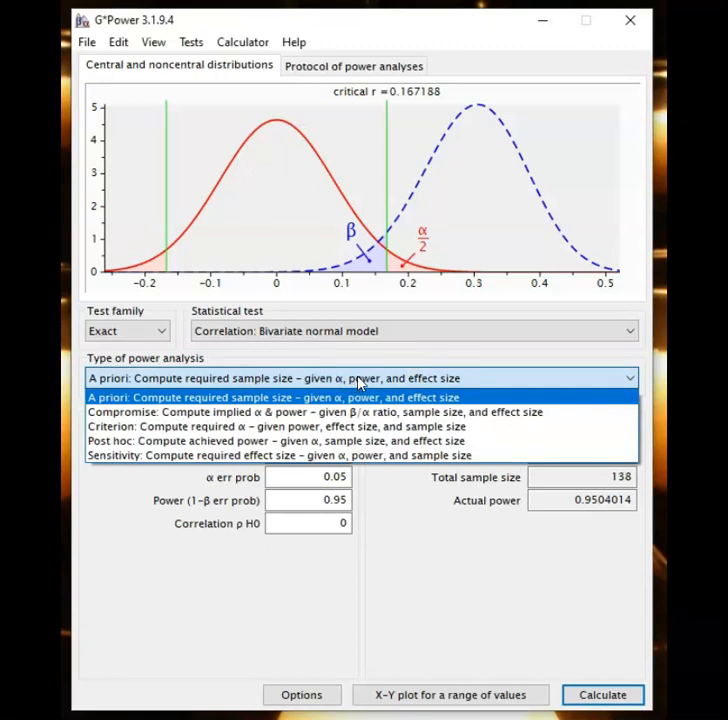
click(248, 444)
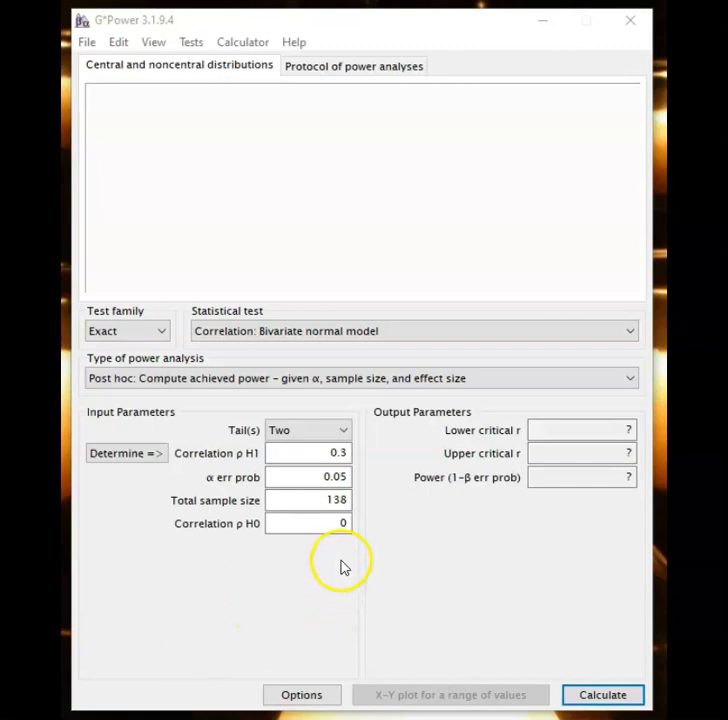
click(346, 454)
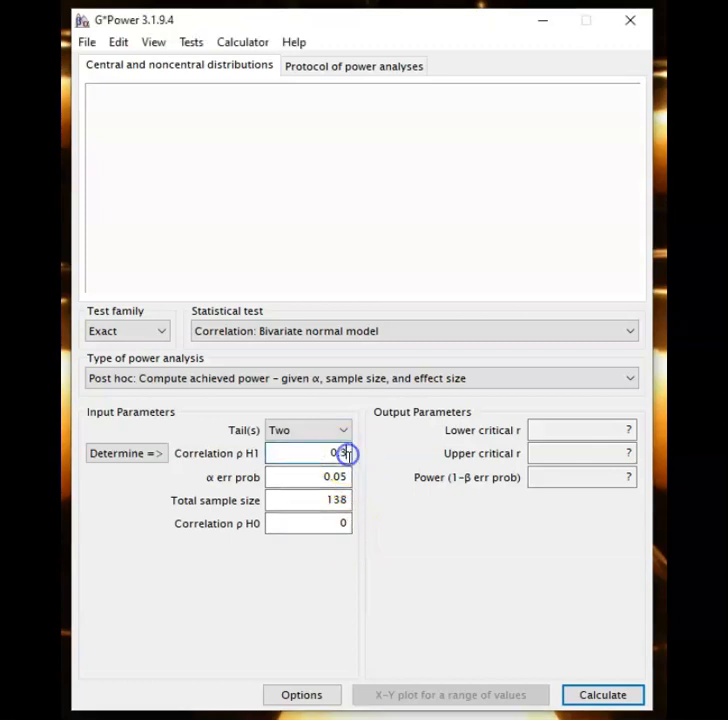
key(BackSpace)
key(BackSpace)
text(.1)
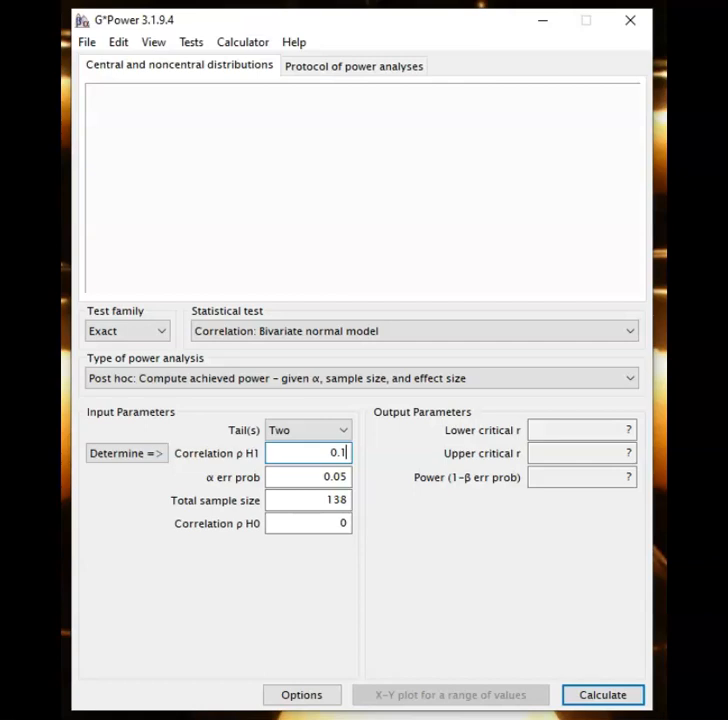
Set the total sample size to 50, calculate the achieved power, and highlight the resulting power value
click(345, 479)
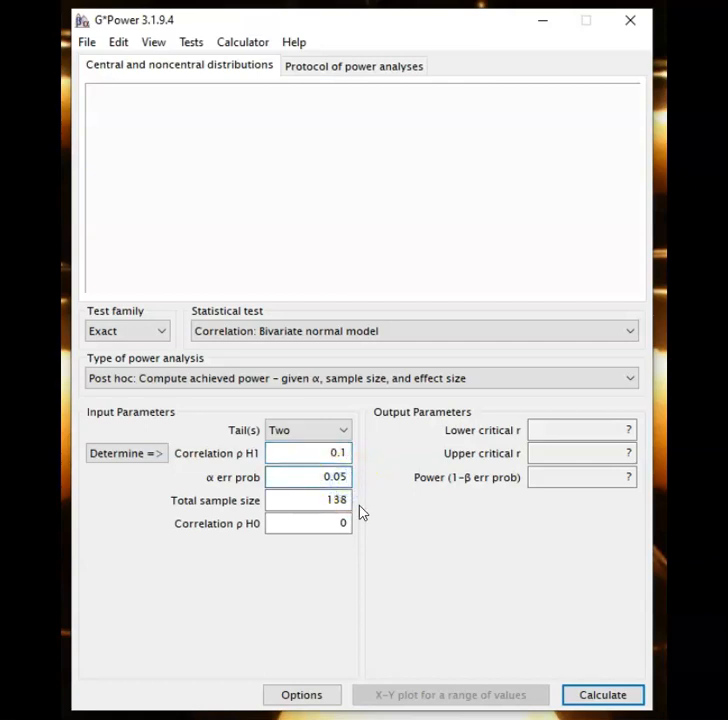
click(347, 503)
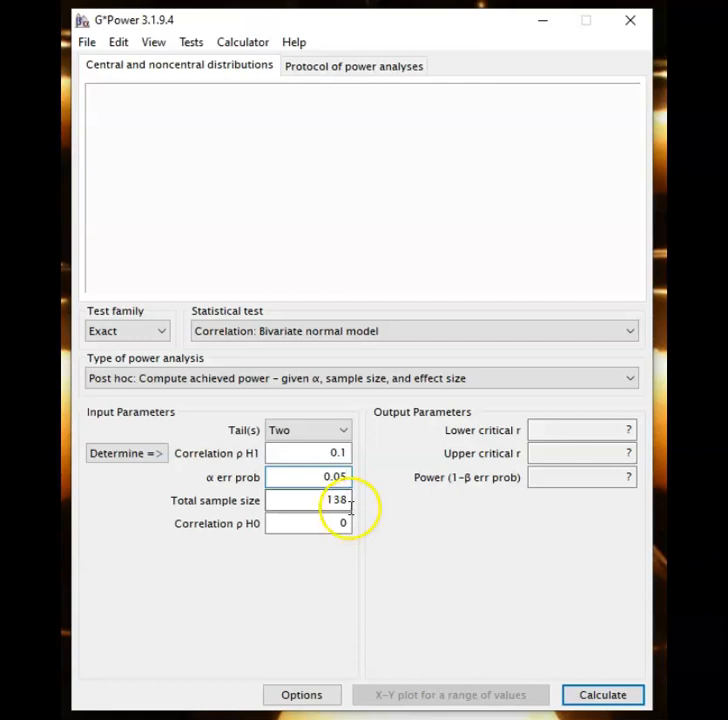
drag(347, 503, 325, 499)
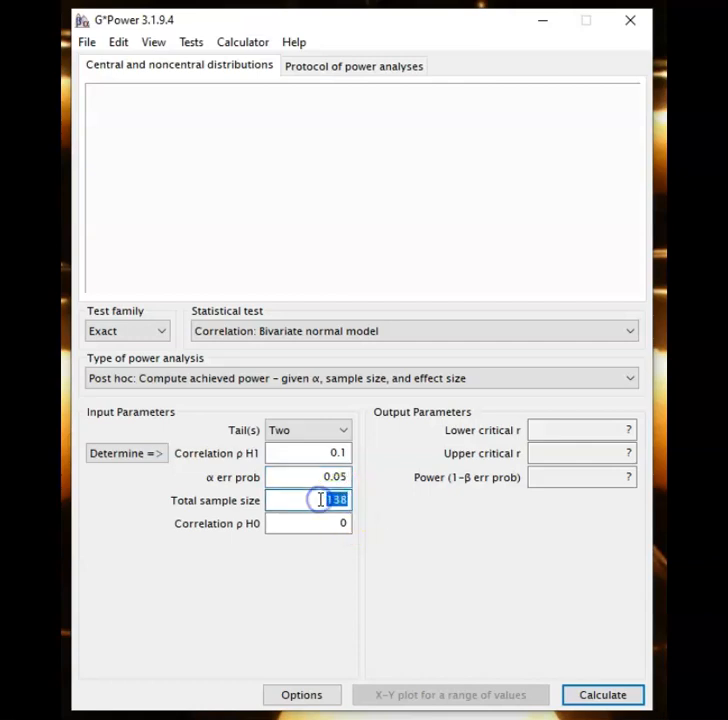
text(50)
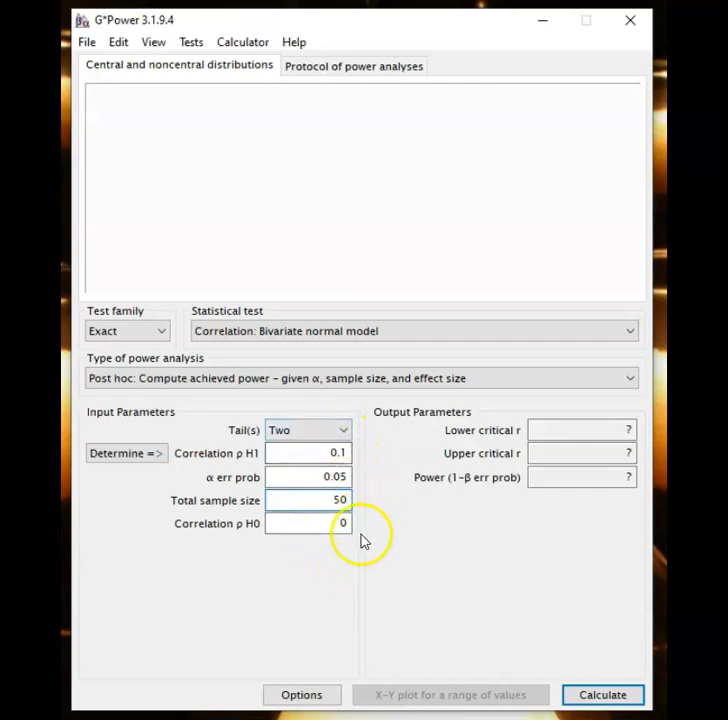
click(598, 697)
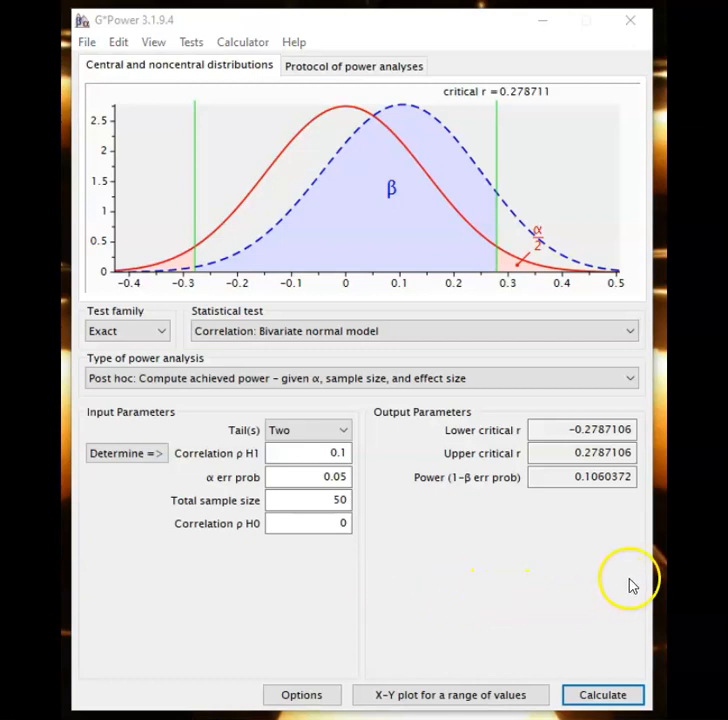
click(573, 477)
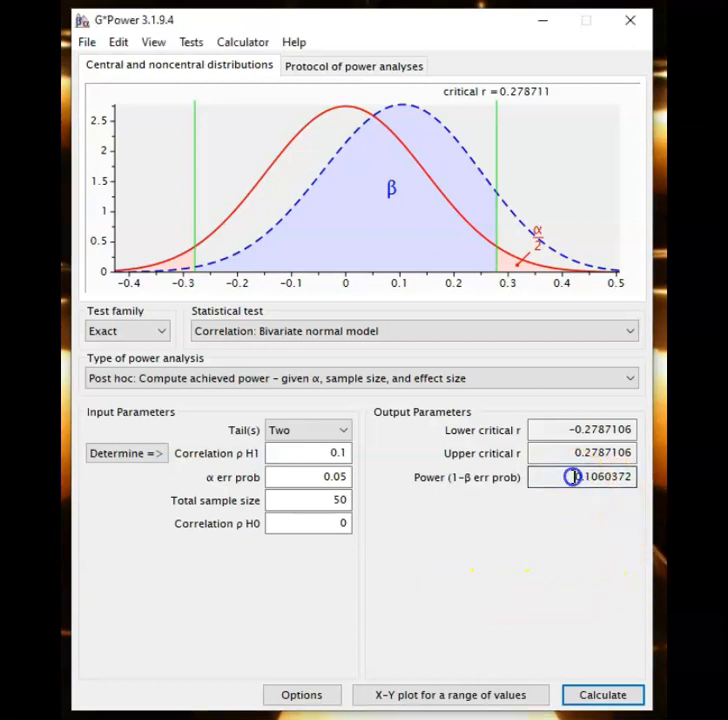
drag(573, 477, 627, 476)
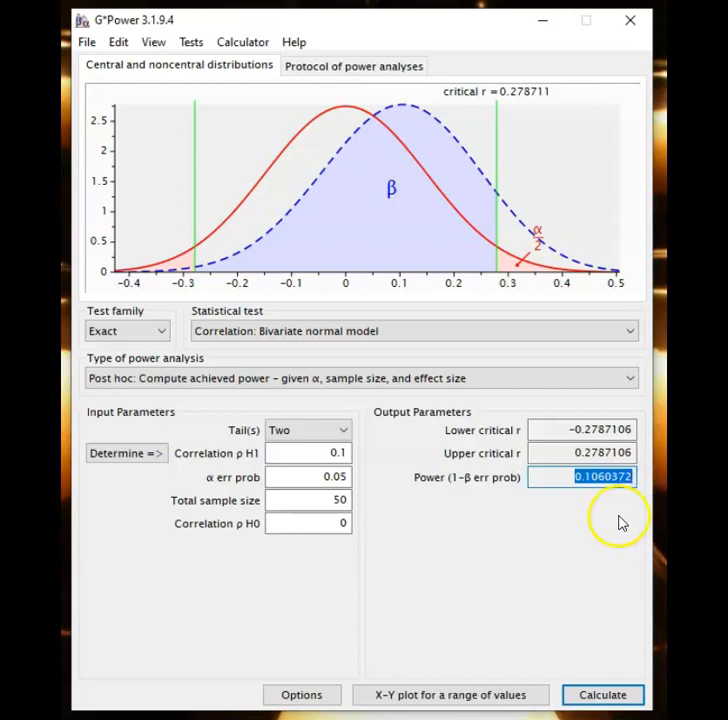
click(619, 517)
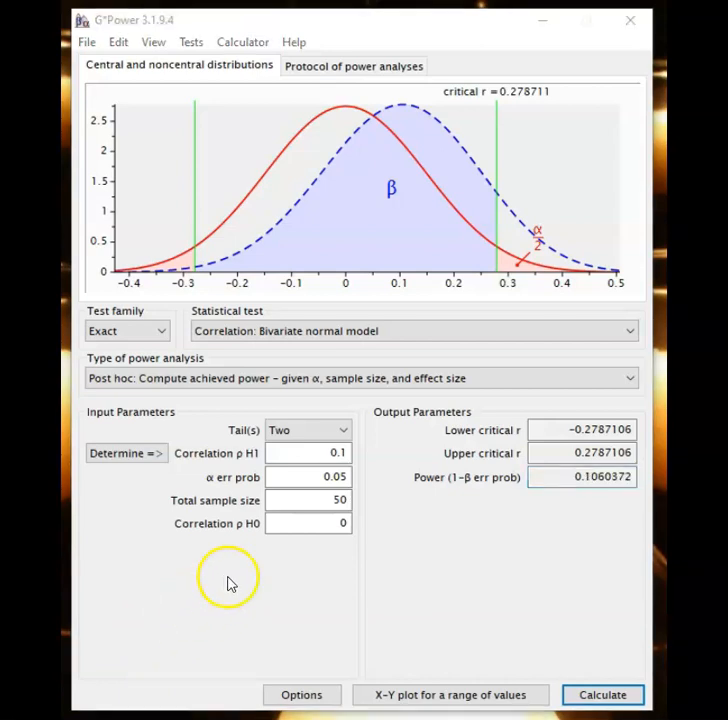
Set Correlation ρ H1 to 0.3, recalculate the achieved power, and highlight the result
click(348, 453)
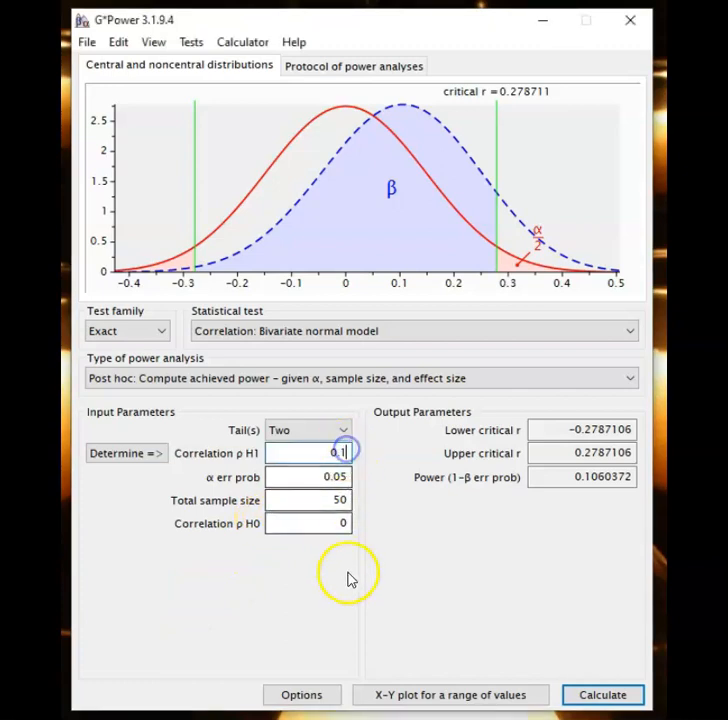
key(BackSpace)
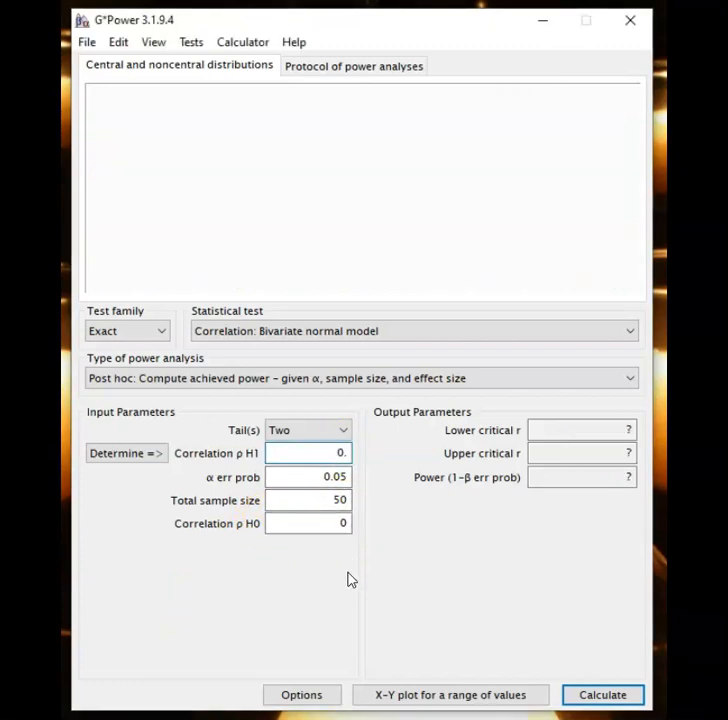
text(3)
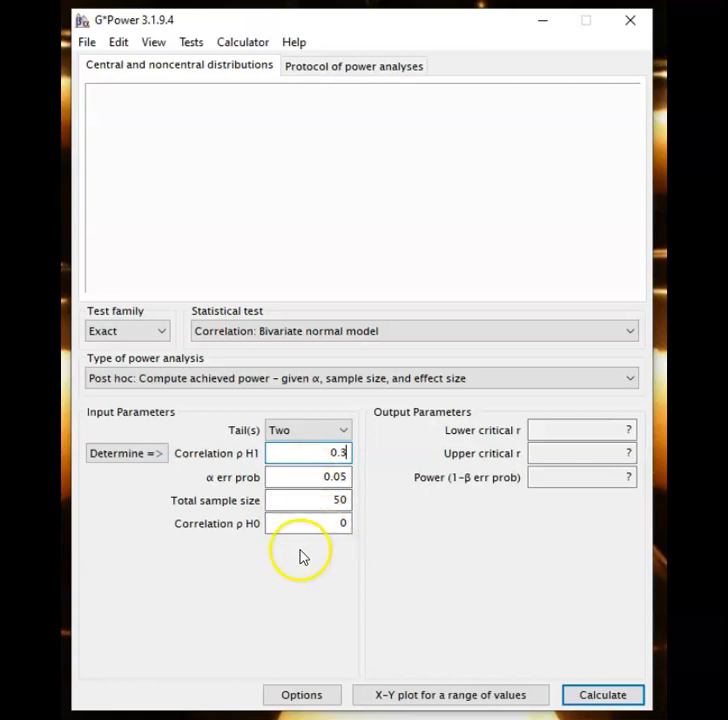
click(589, 700)
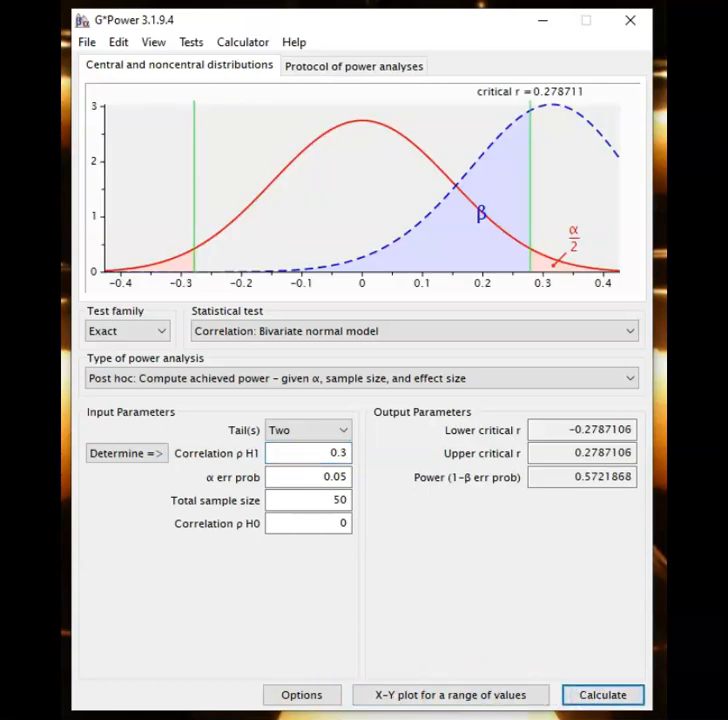
drag(562, 480, 645, 478)
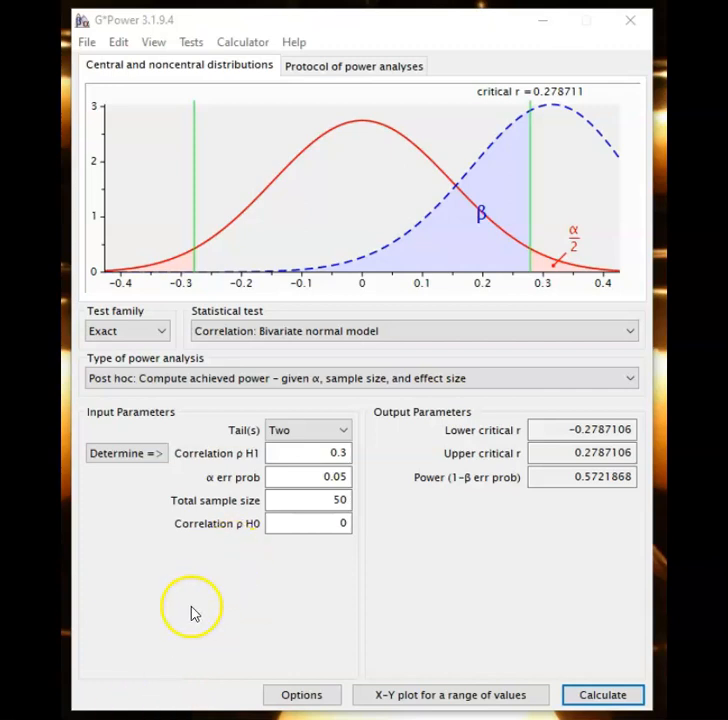
Set Correlation ρ H1 to 0.5 and recalculate the achieved power
click(345, 446)
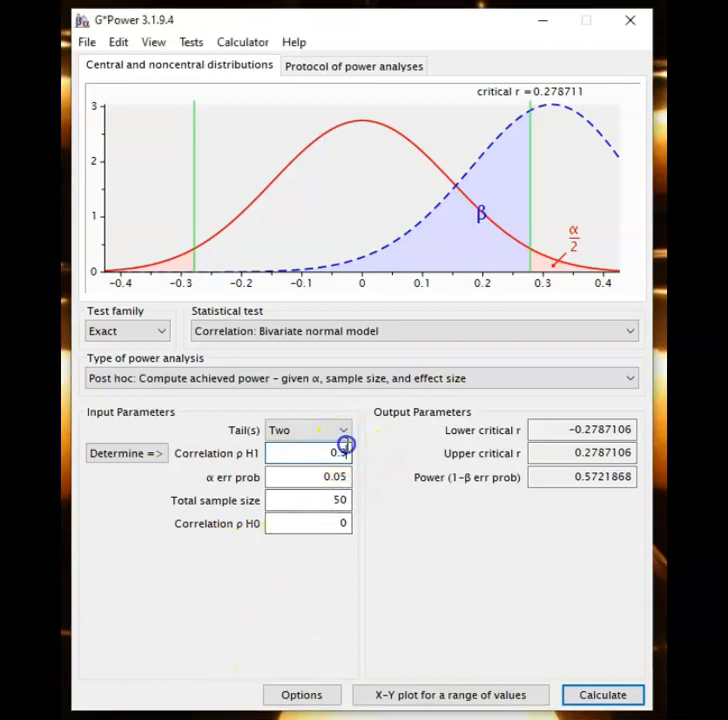
key(BackSpace)
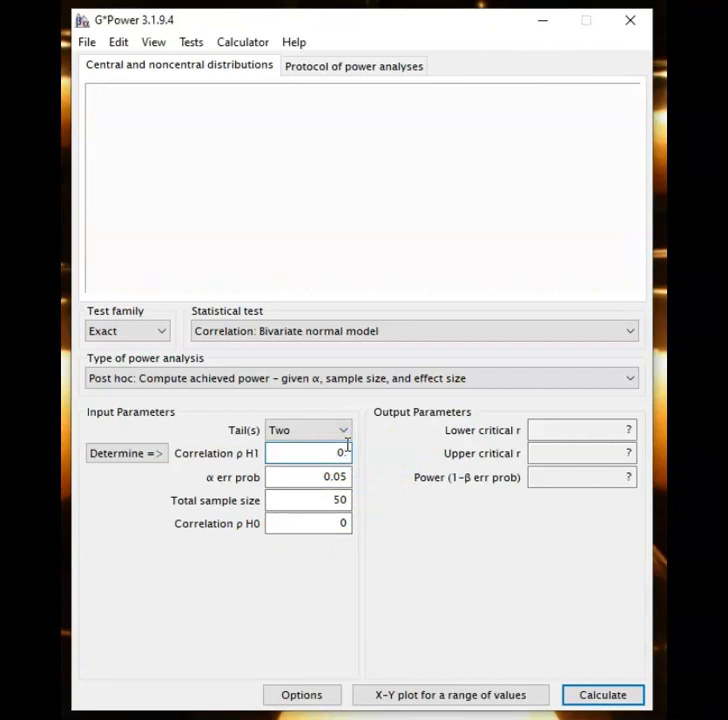
text(5)
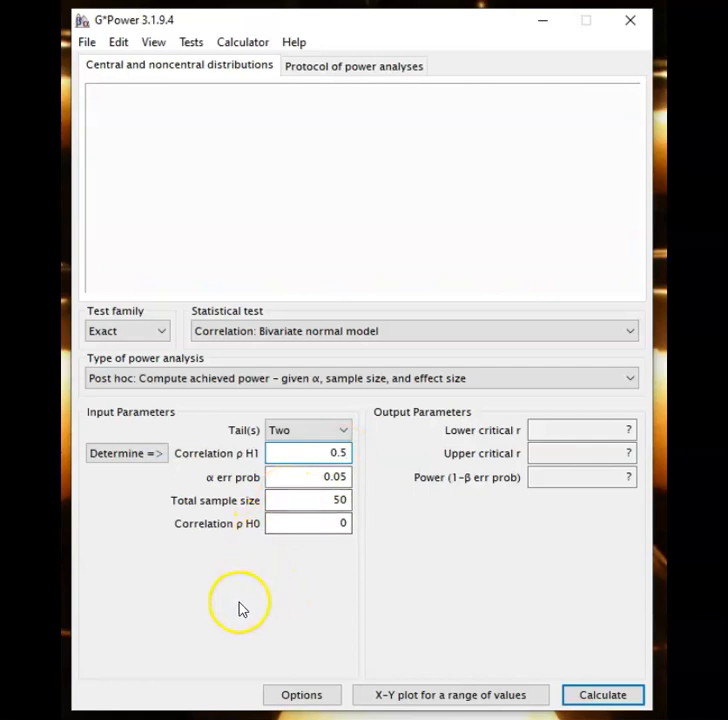
click(590, 698)
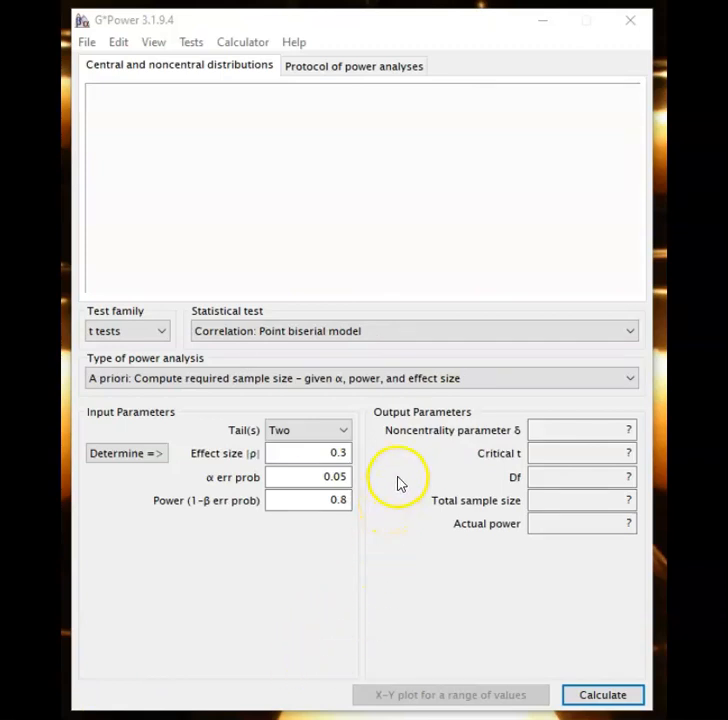
Choose Linear bivariate regression: One group, size of slope as the statistical test, and calculate the a priori sample size with the default inputs
click(406, 331)
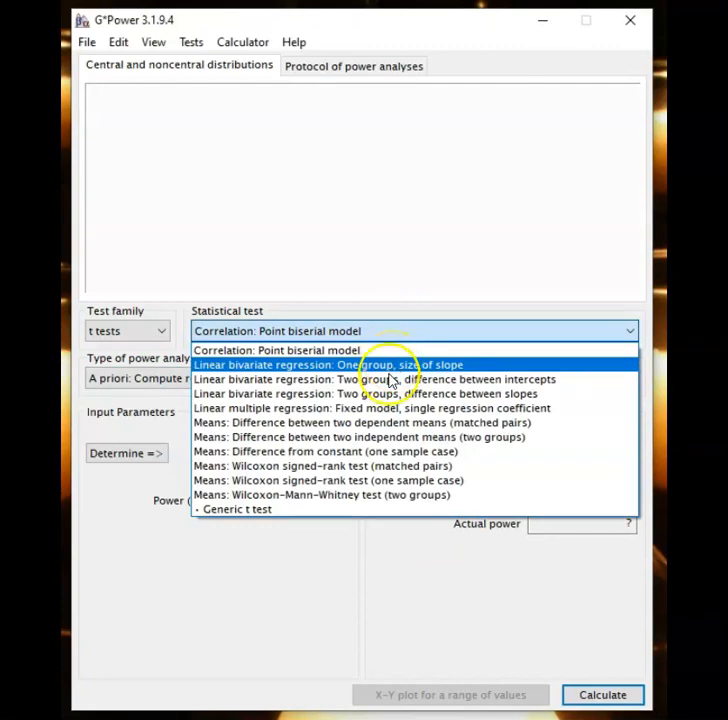
click(385, 366)
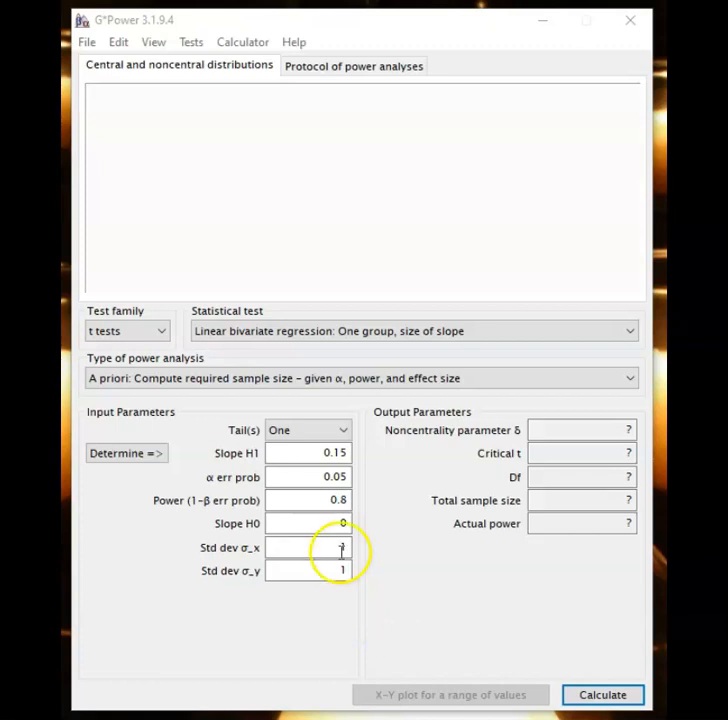
click(310, 452)
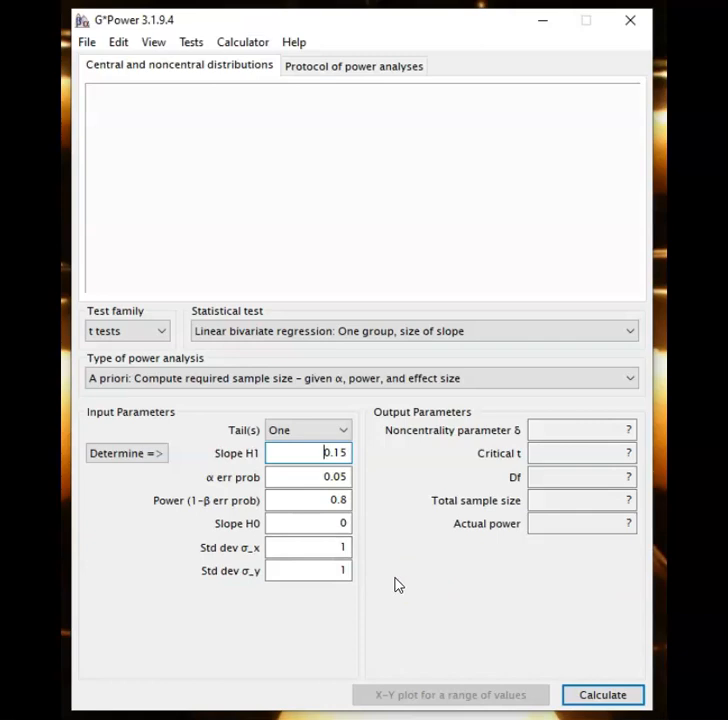
click(347, 570)
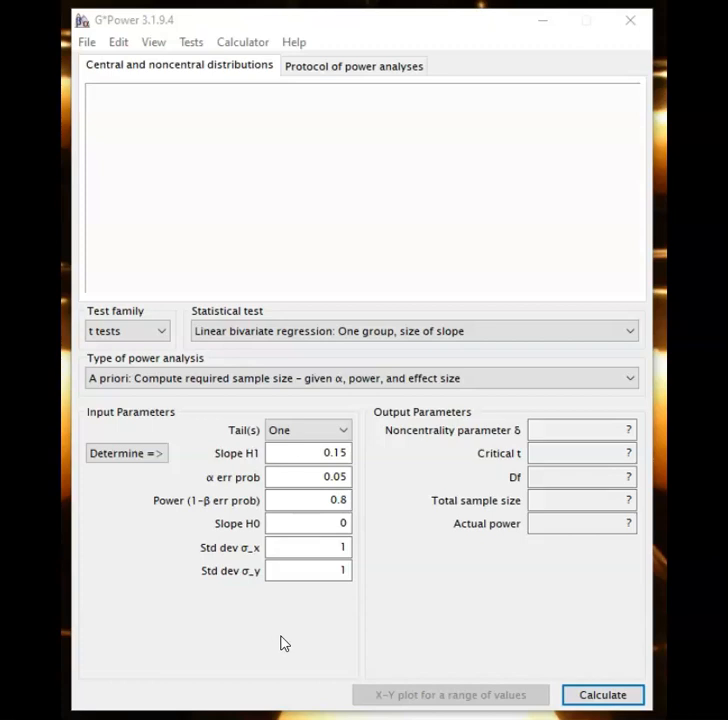
click(327, 527)
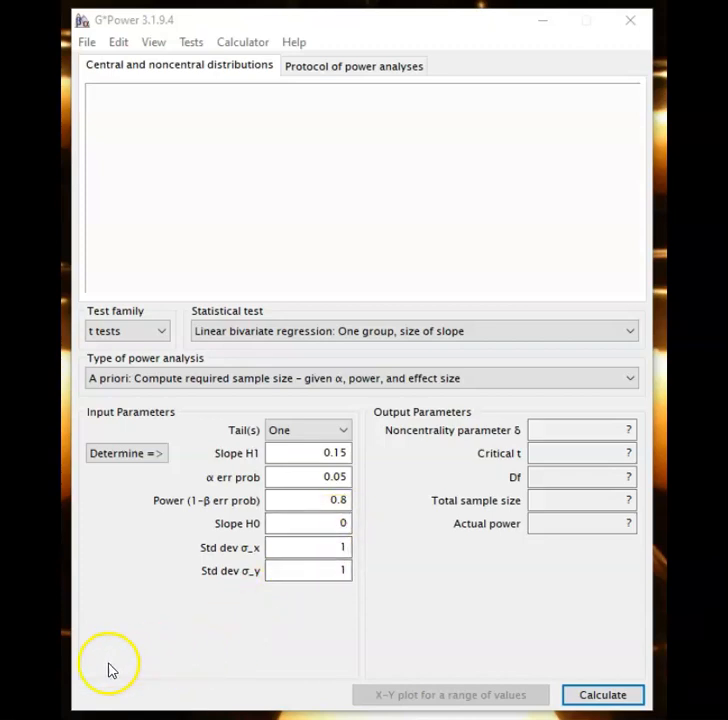
click(598, 697)
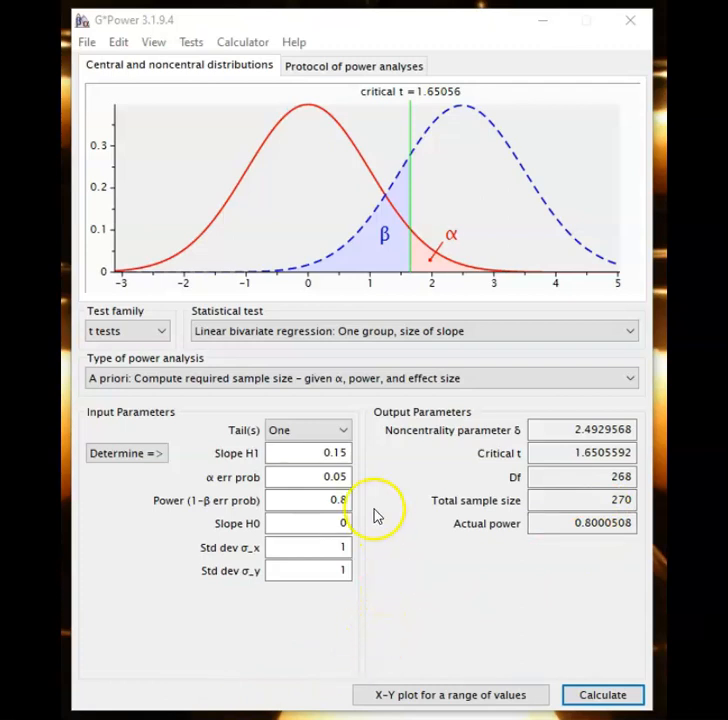
click(342, 432)
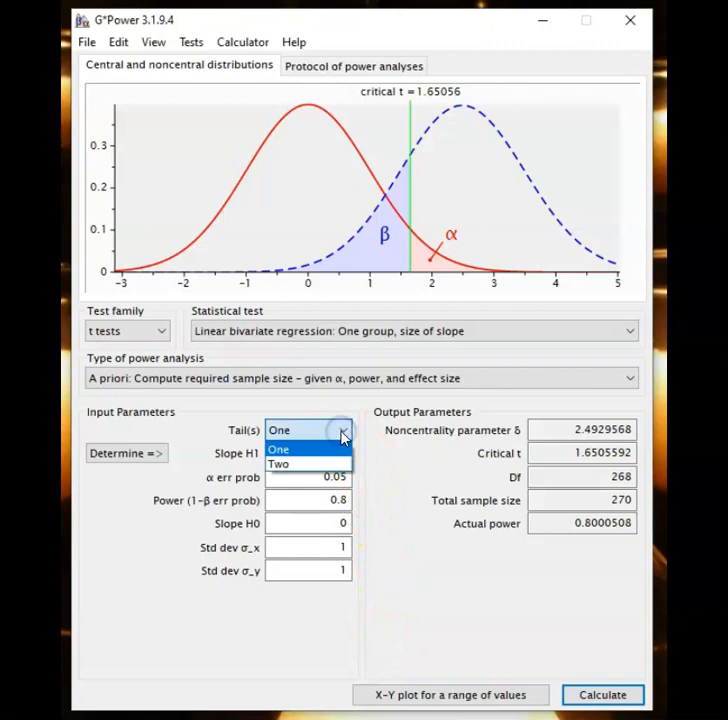
click(341, 433)
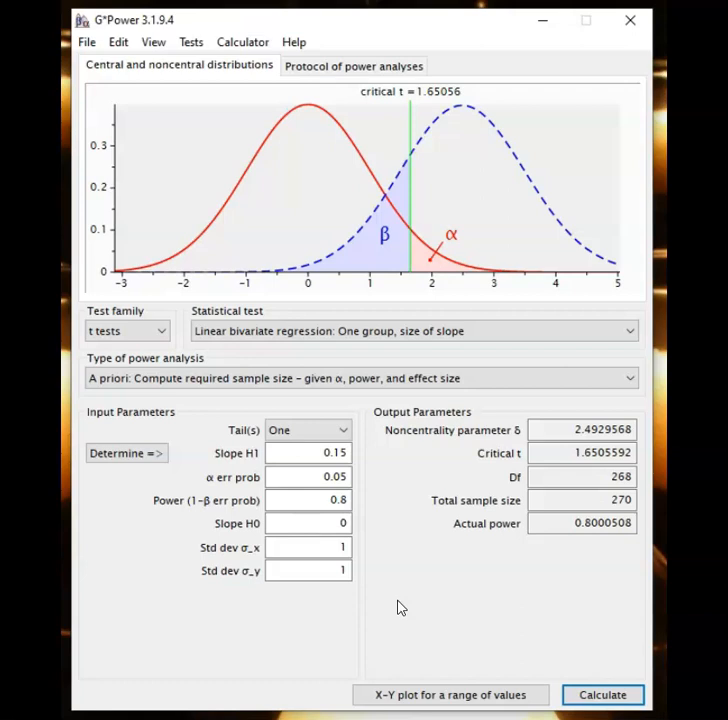
Open the slope effect size calculator and set Correlation ρ to 0.3 and Std dev residual σ to 0.5
click(127, 453)
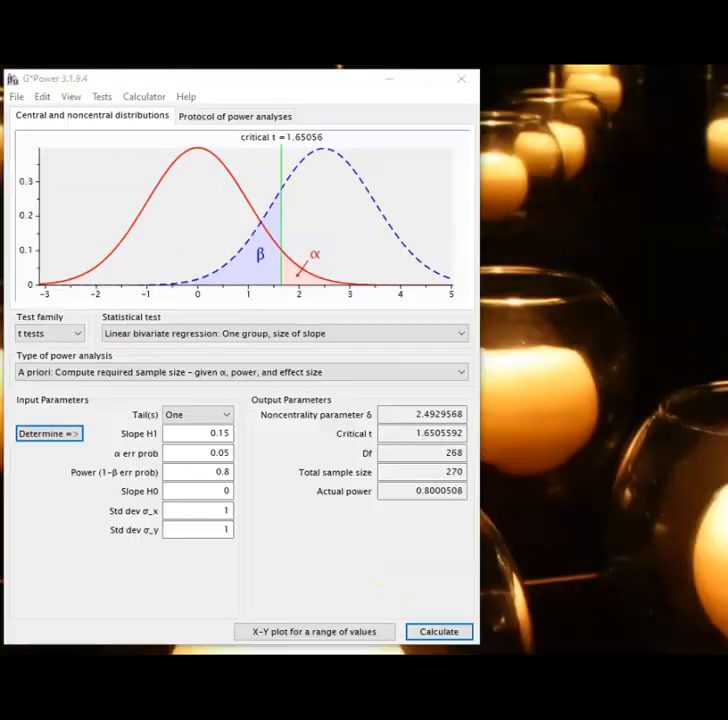
click(55, 568)
click(46, 437)
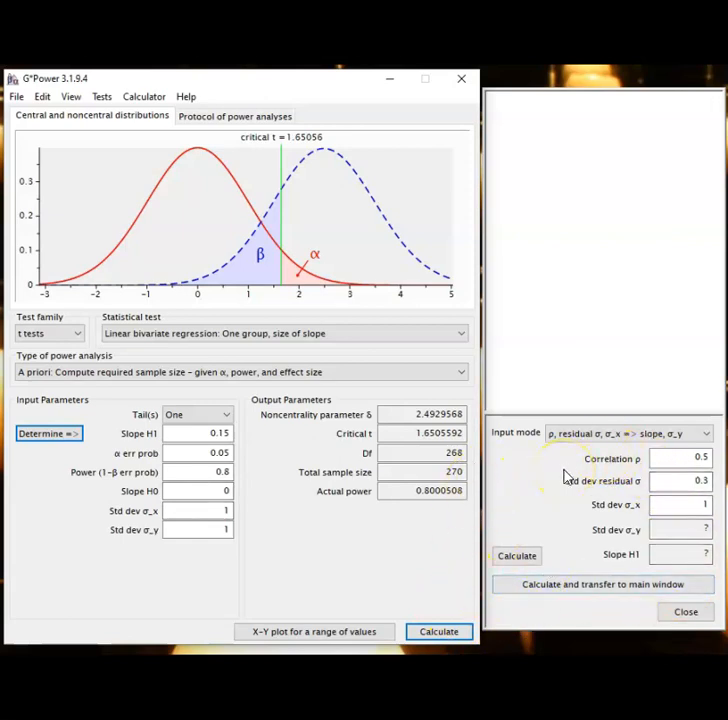
click(709, 482)
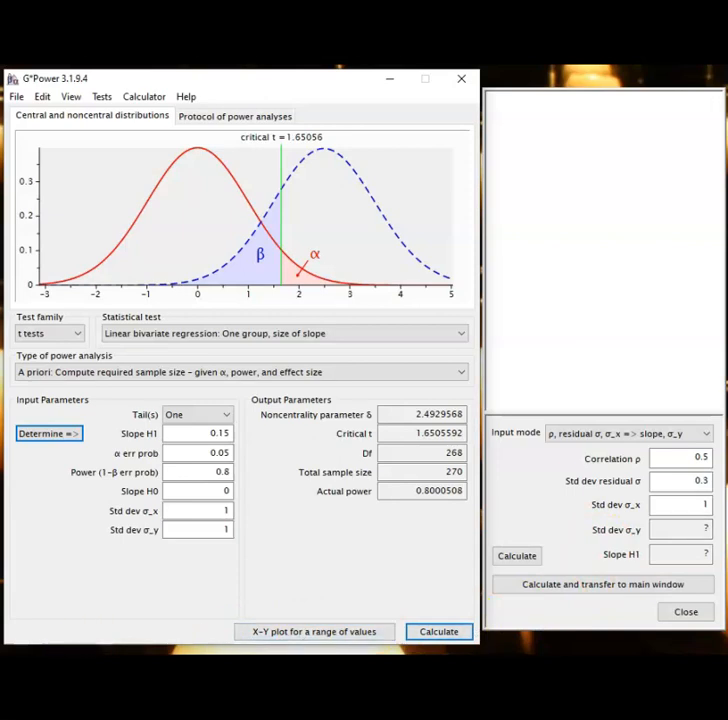
click(703, 456)
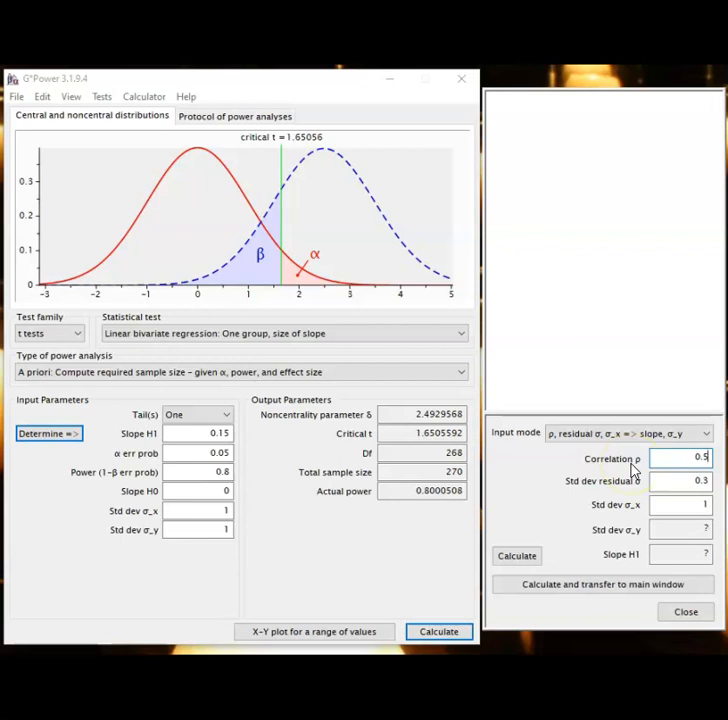
key(BackSpace)
key(BackSpace)
text(.3)
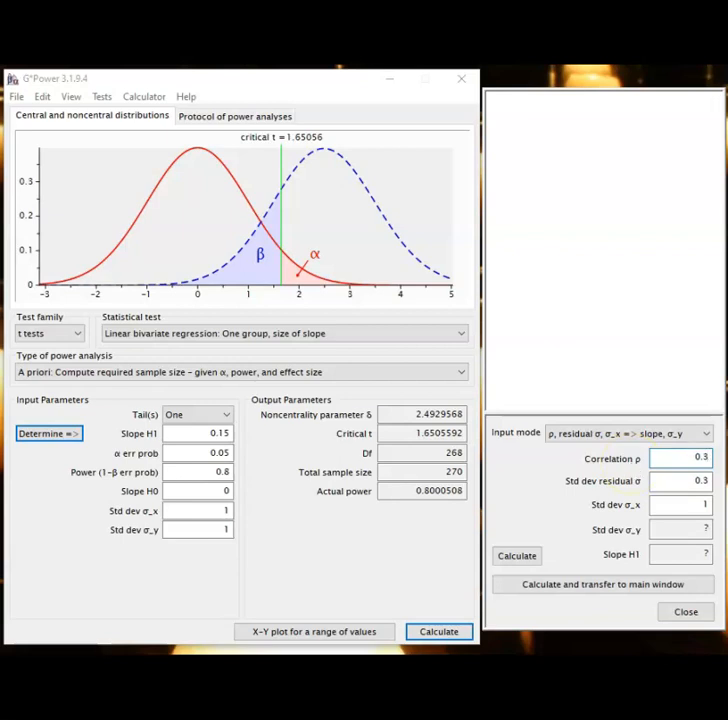
click(707, 482)
key(BackSpace)
text(5)
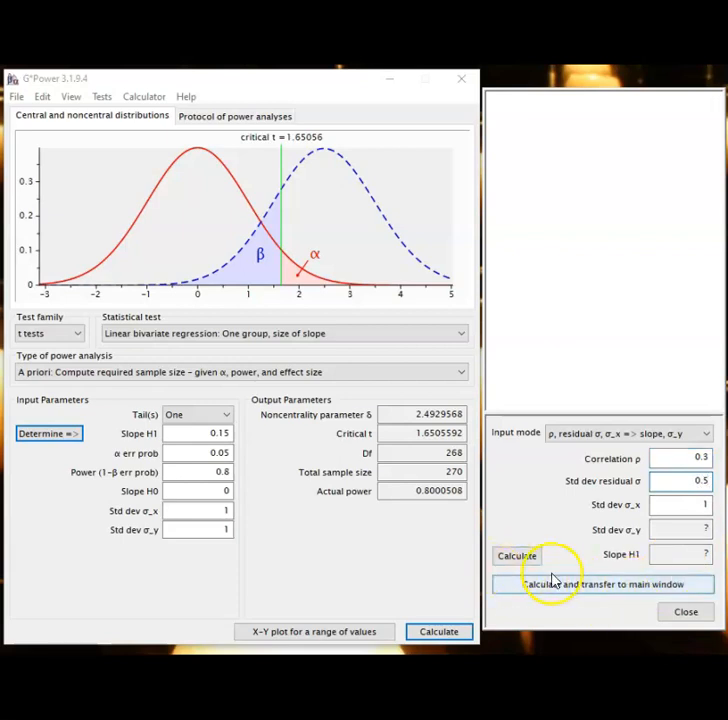
Compute Slope H1 and Std dev σ_y, transfer them to the main window, and calculate the required sample size
click(516, 557)
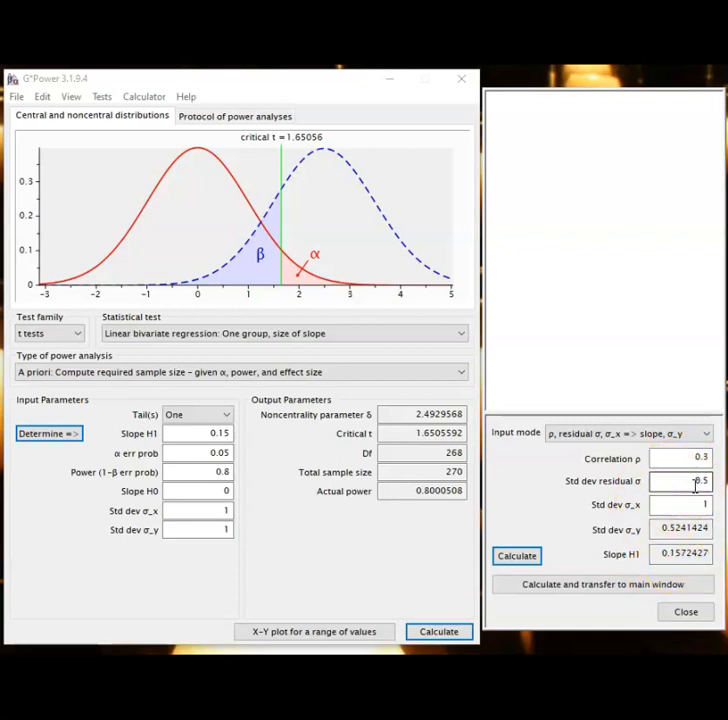
click(582, 589)
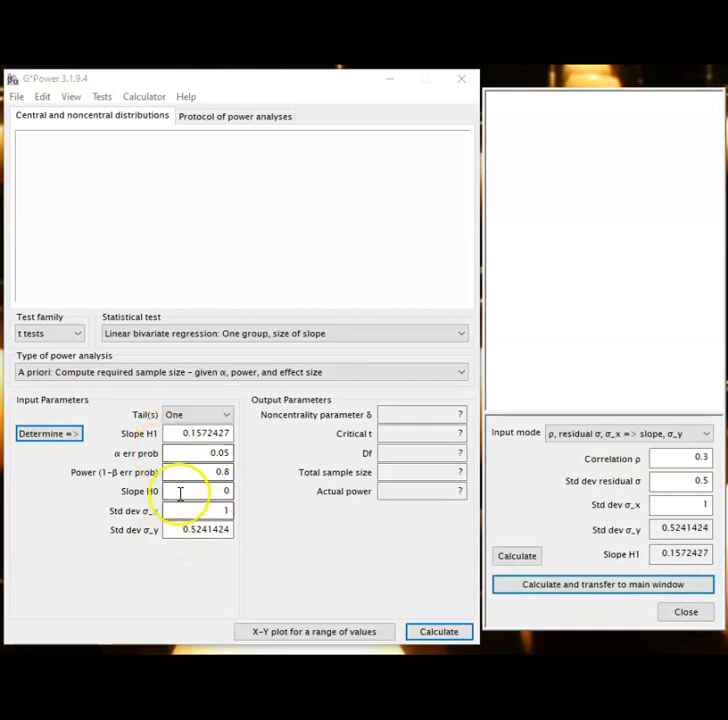
click(437, 633)
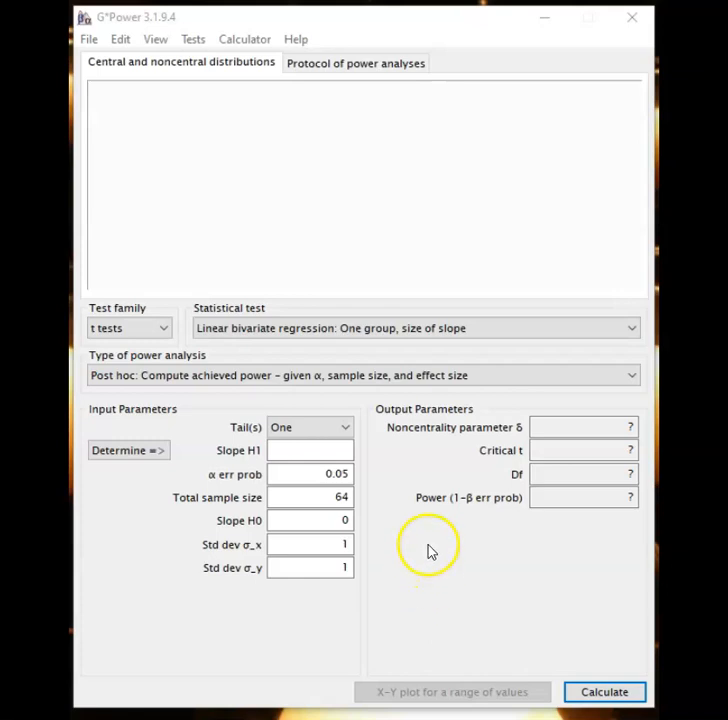
Select the post hoc achieved power analysis and shorten Slope H1 to 0.15
click(397, 385)
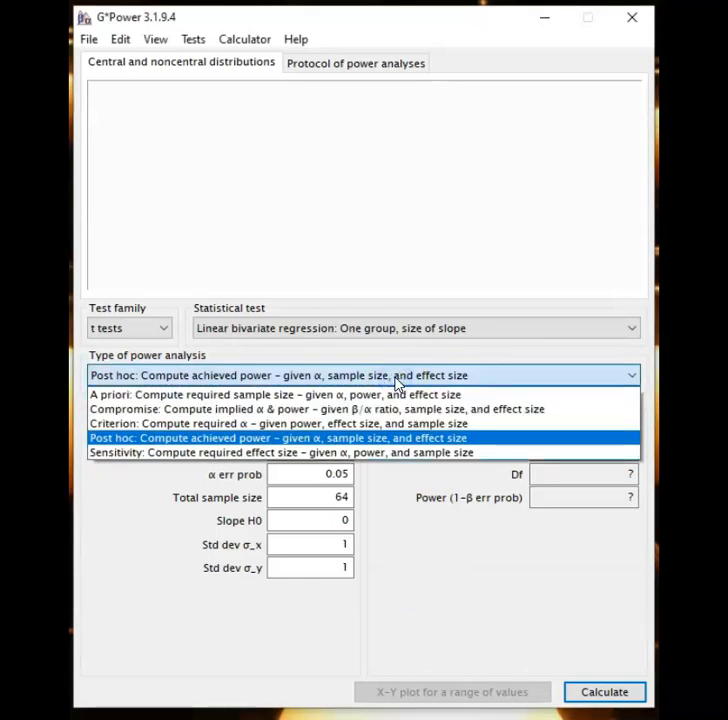
click(317, 439)
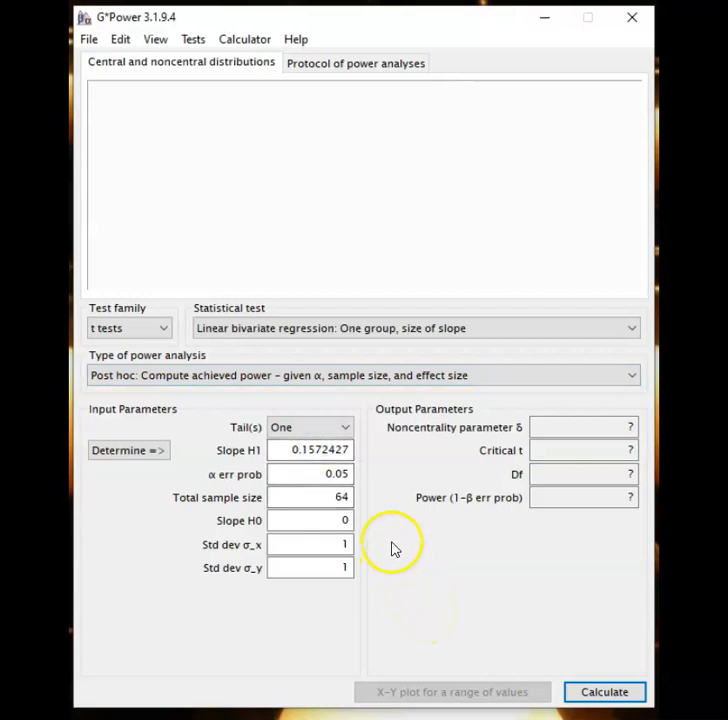
click(347, 450)
drag(347, 450, 292, 457)
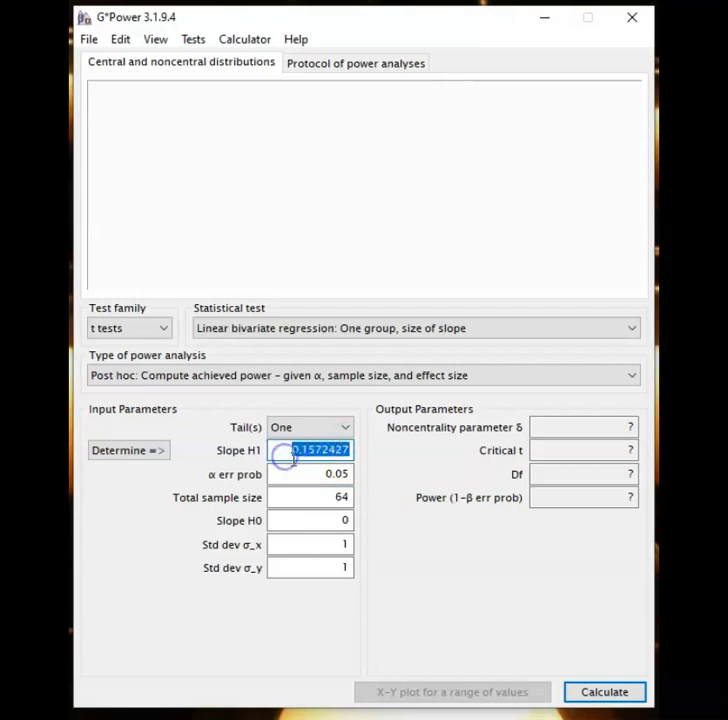
click(345, 451)
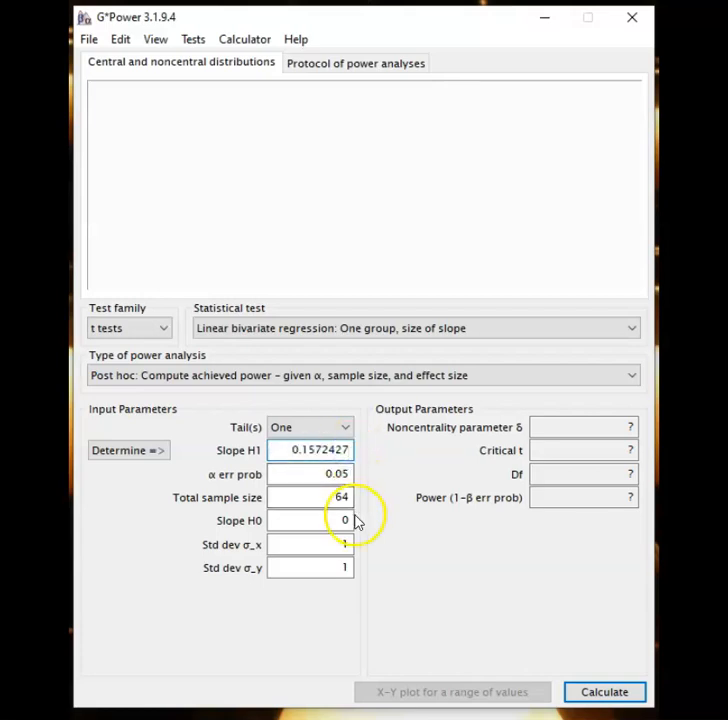
key(BackSpace)
key(BackSpace)
key(BackSpace)
key(BackSpace)
key(BackSpace)
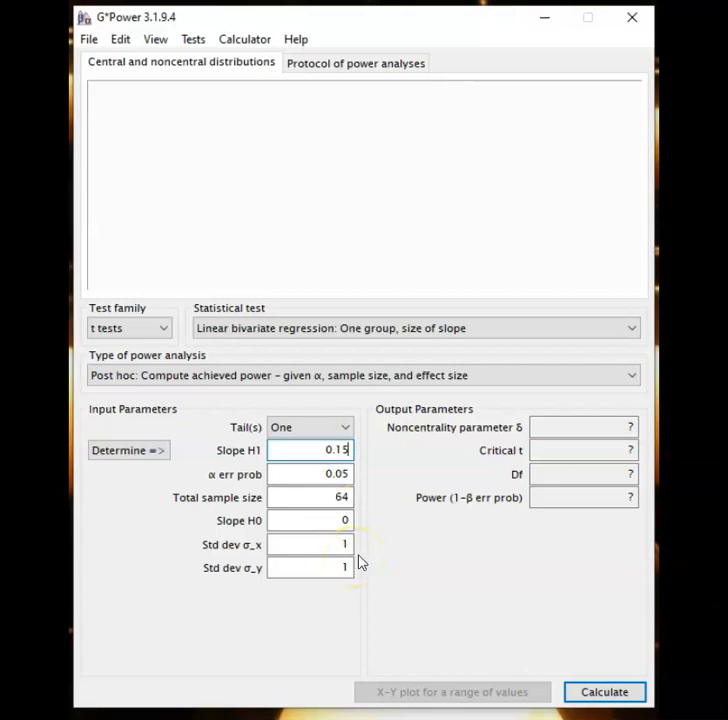
Set the total sample size to 50 for the bivariate regression and calculate the achieved power
double_click(341, 497)
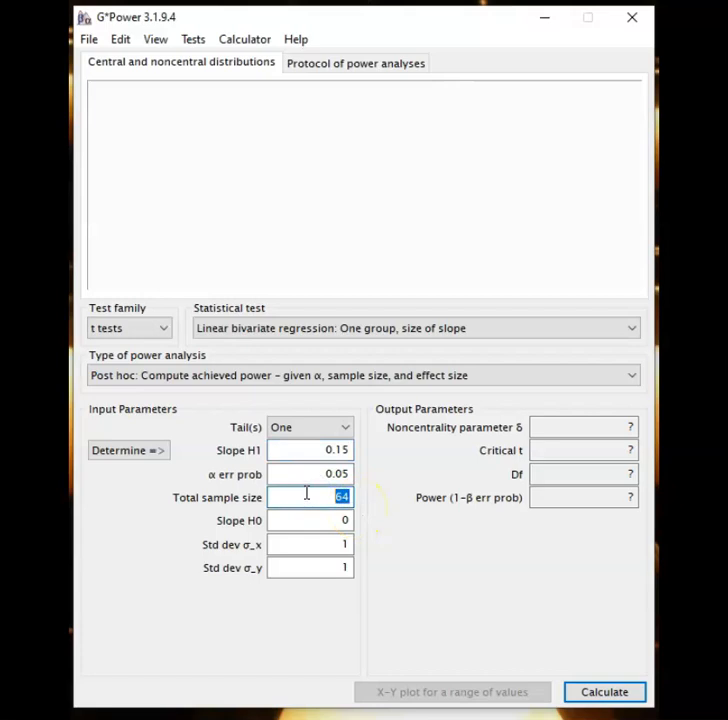
text(50)
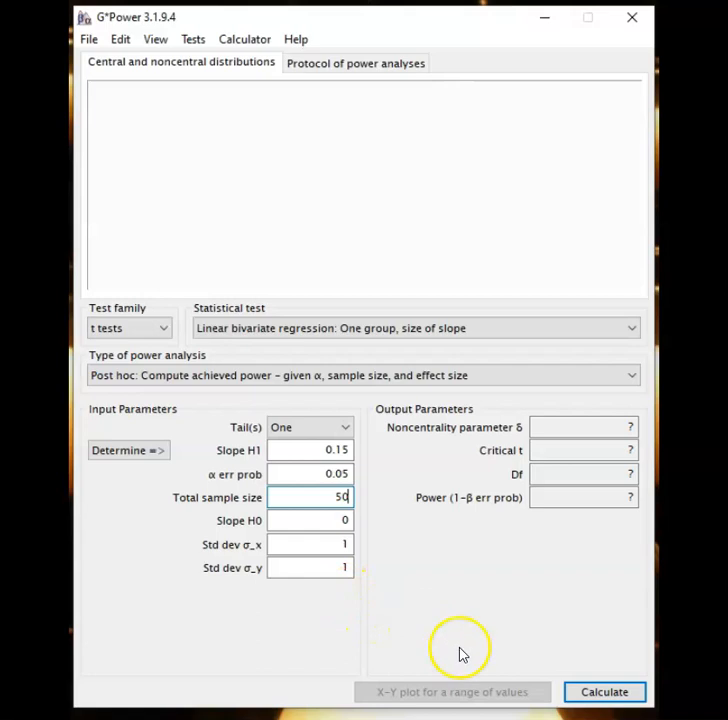
click(604, 692)
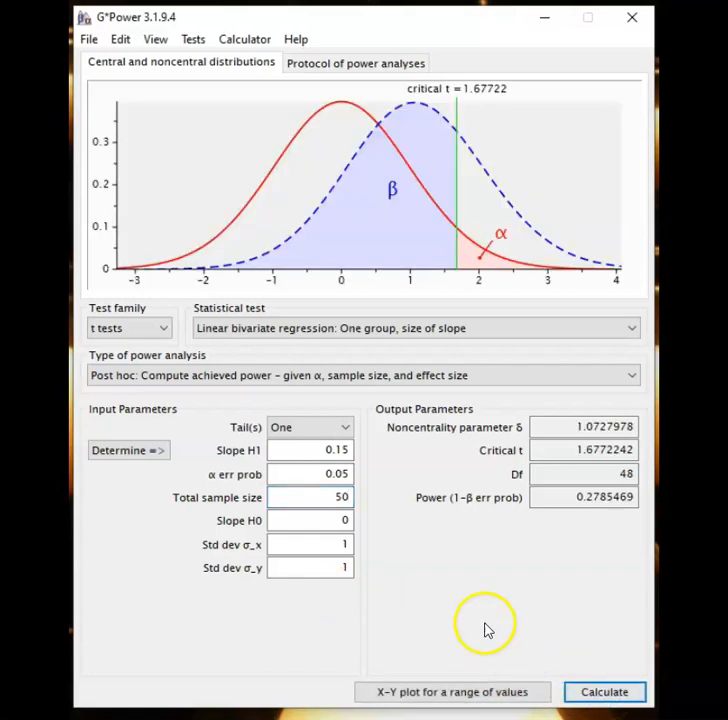
Reopen the slope effect size calculator and set Correlation ρ to 0.4
click(192, 718)
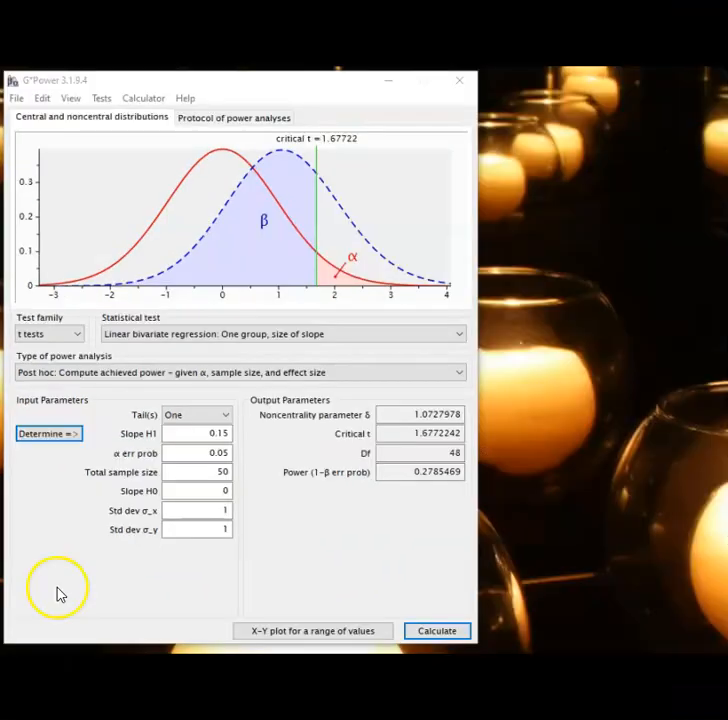
click(48, 434)
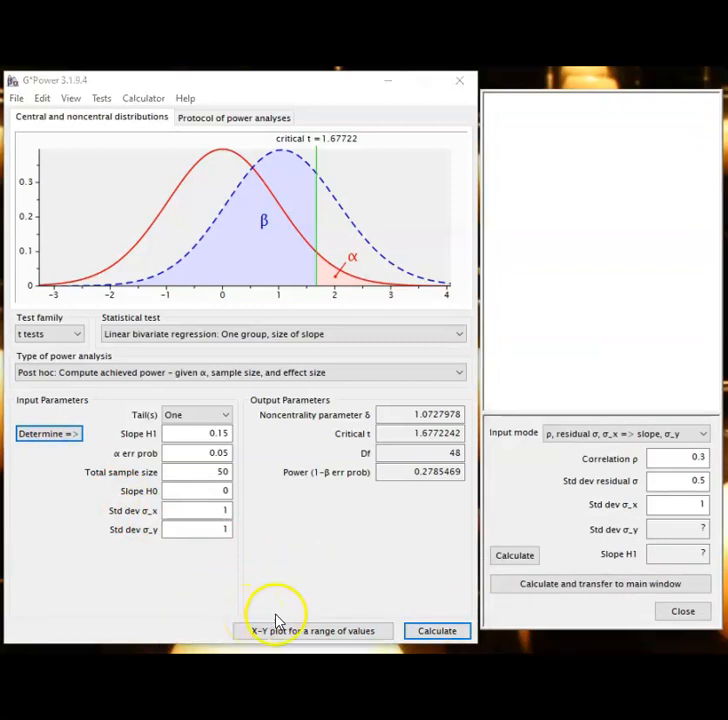
click(701, 458)
key(BackSpace)
text(4)
click(676, 507)
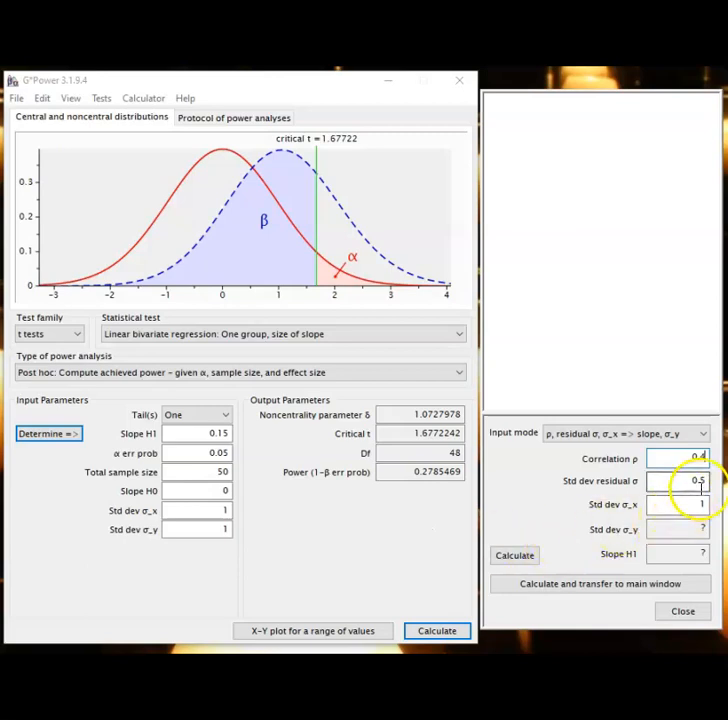
Compute the slope for the new correlation, transfer it to the main window, and calculate the achieved power
click(514, 560)
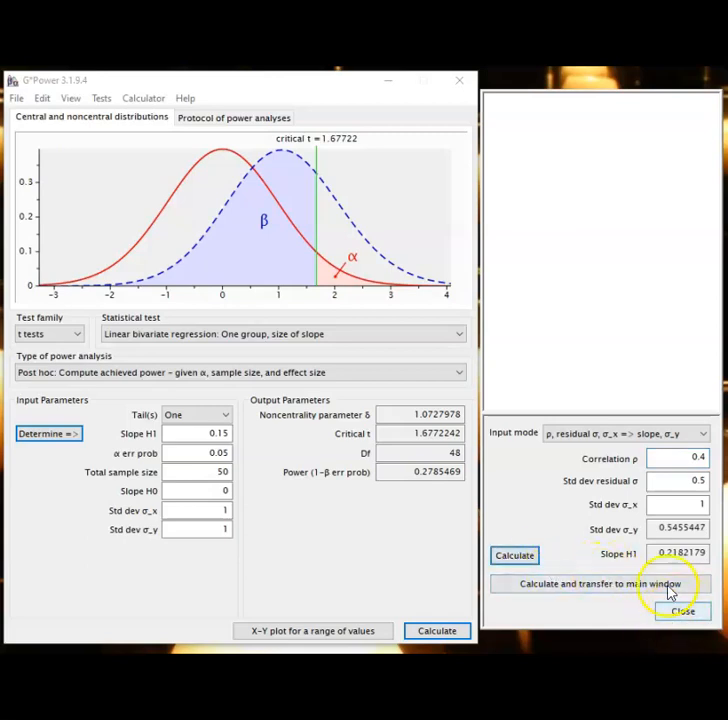
click(588, 590)
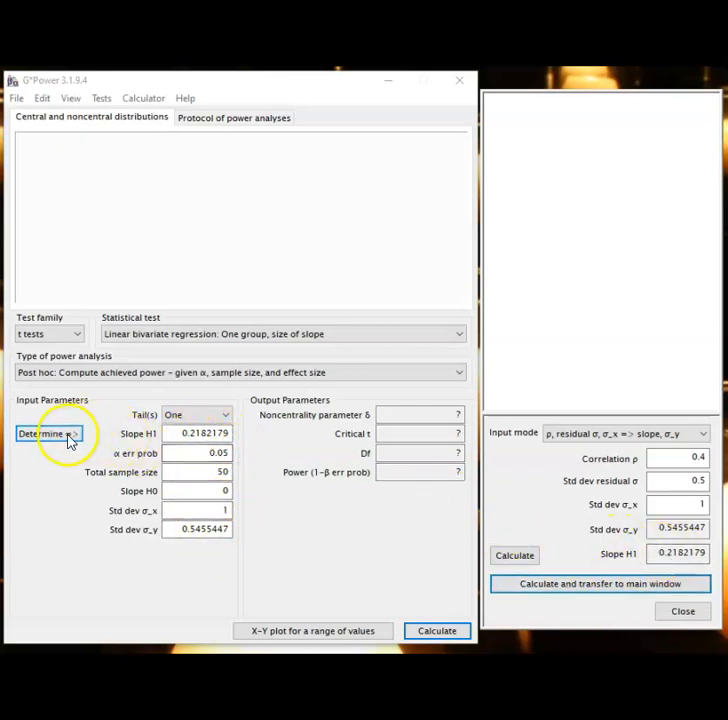
click(425, 632)
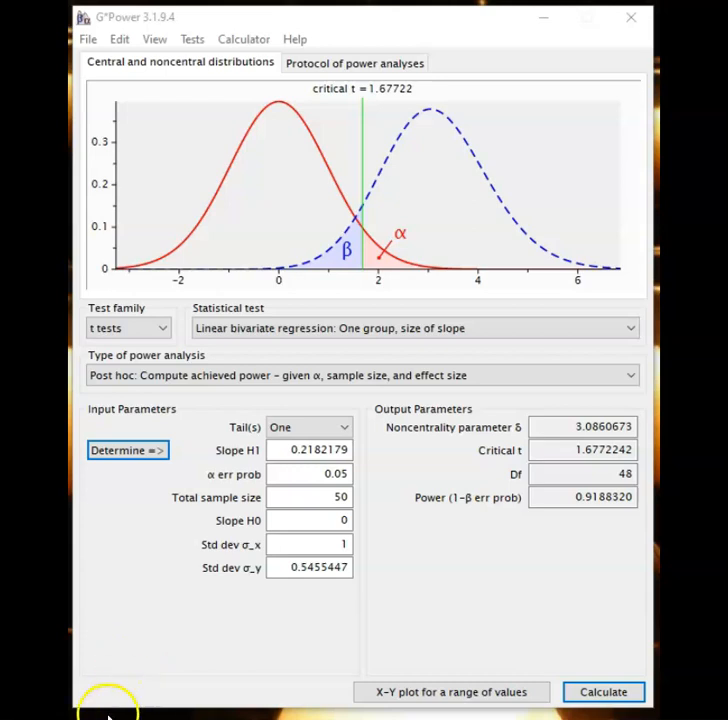
Switch to the a priori analysis and choose Linear multiple regression: Fixed model, R² deviation from zero as the test
click(200, 544)
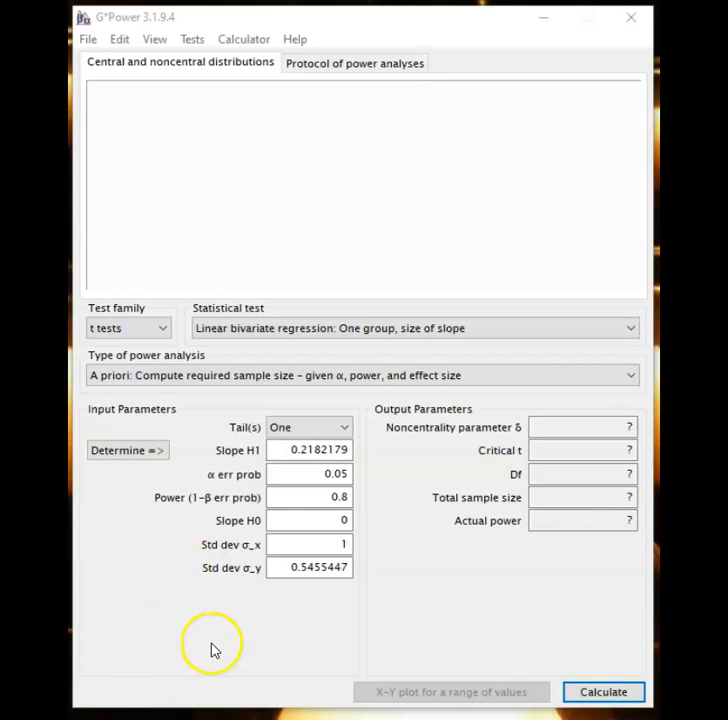
click(191, 41)
mouse_move(231, 60)
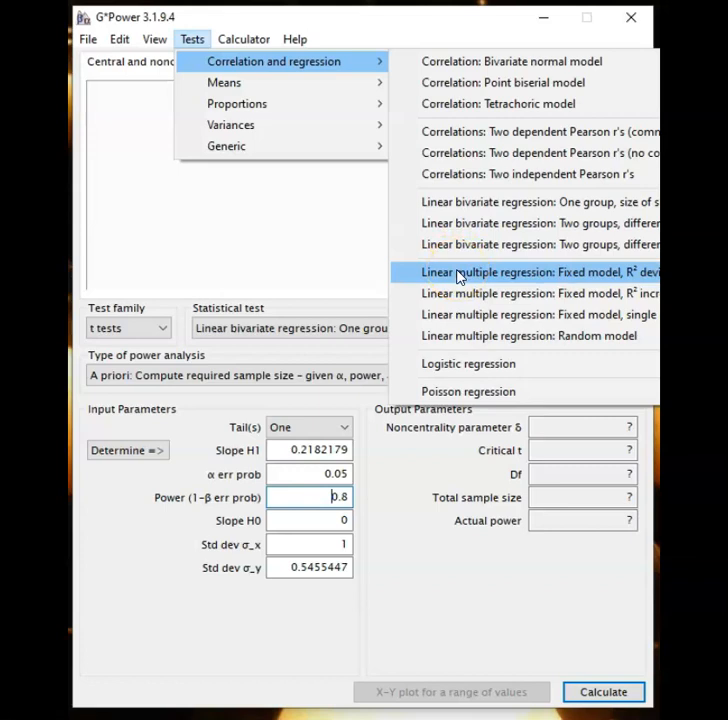
click(458, 276)
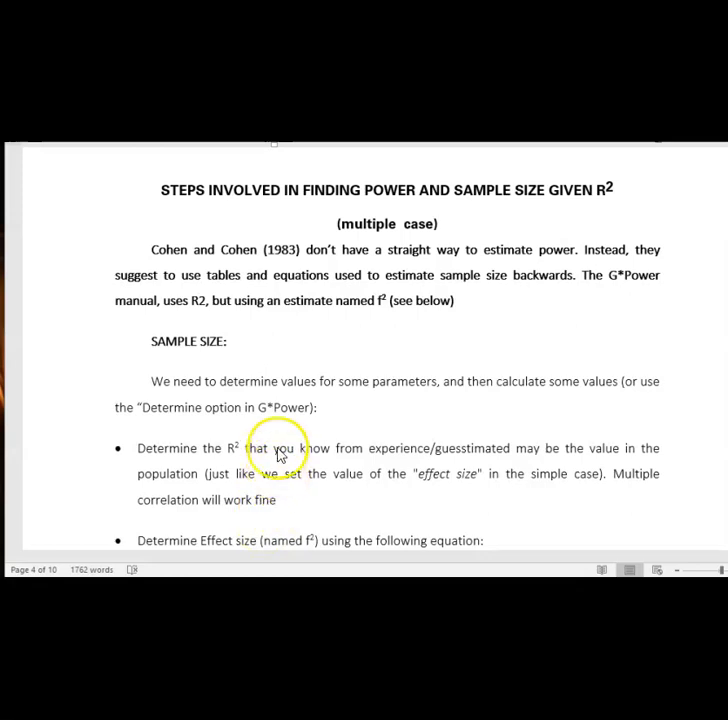
Read the handout's sample size steps for the multiple case, including the equation for effect size f² from R²
scroll(280, 455, down, 1)
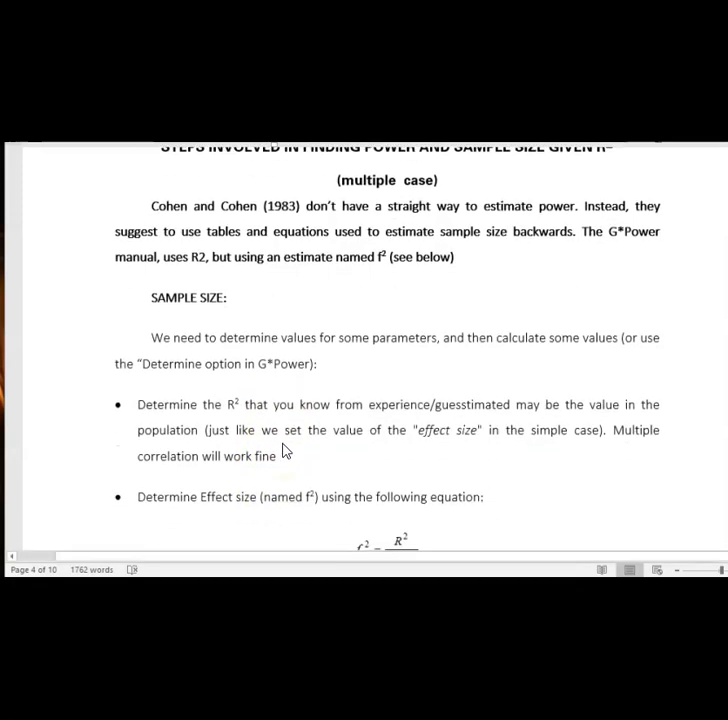
scroll(284, 452, down, 1)
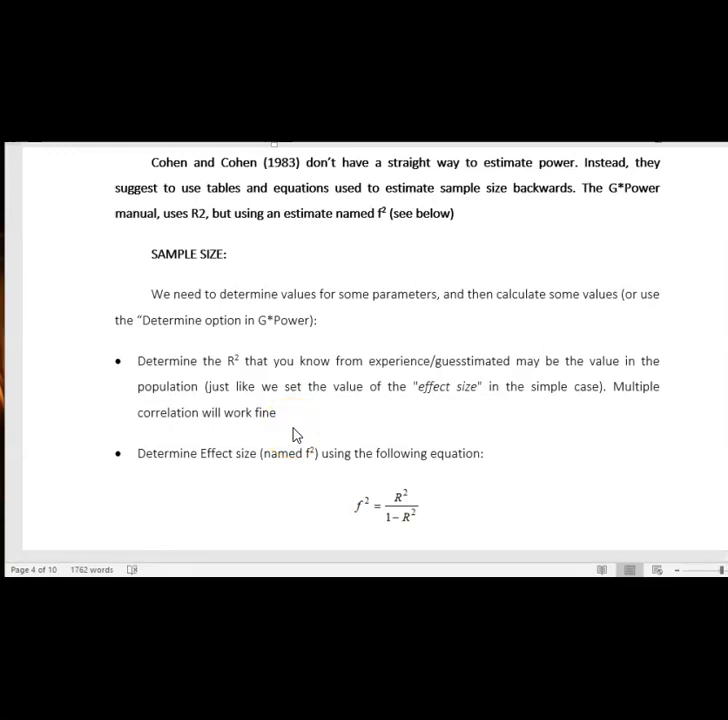
scroll(296, 434, down, 1)
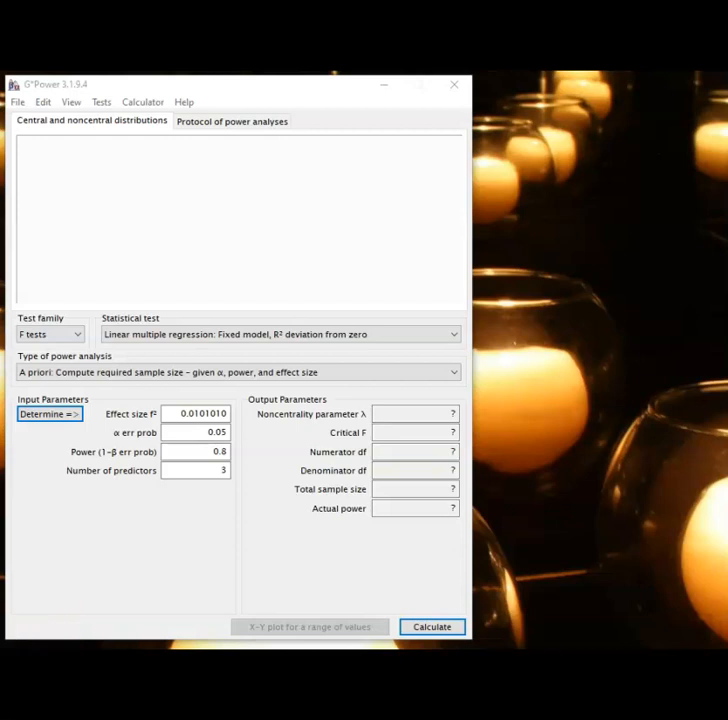
Open the effect size calculator and compute f² from a squared multiple correlation ρ² of 0.01
click(49, 415)
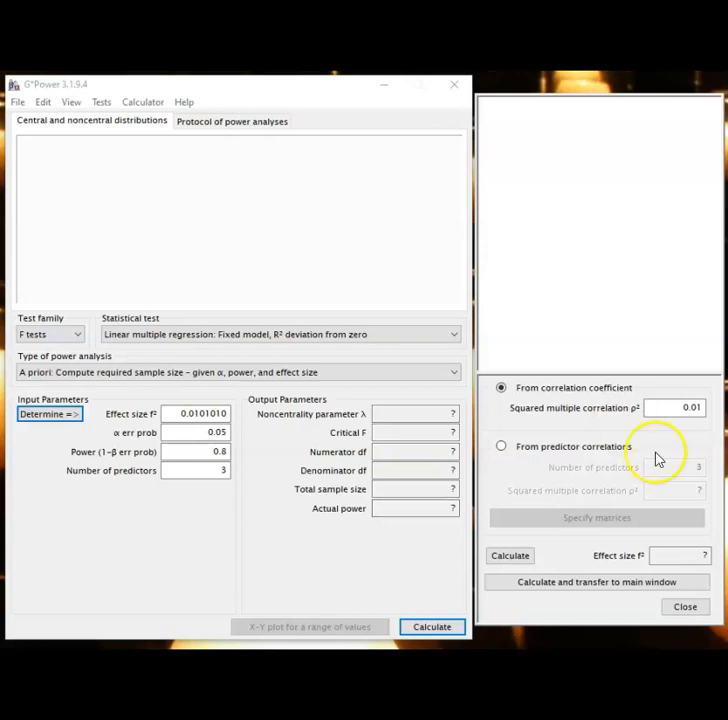
click(678, 408)
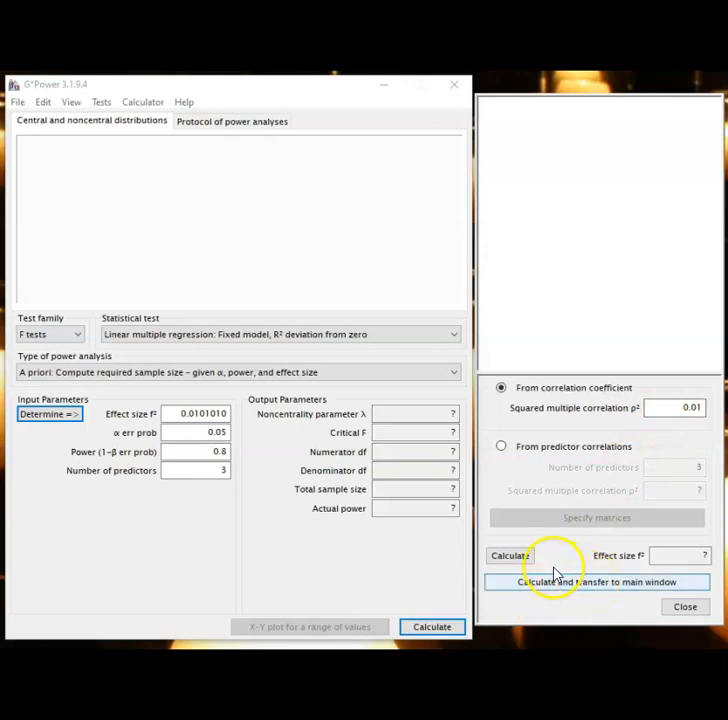
click(513, 556)
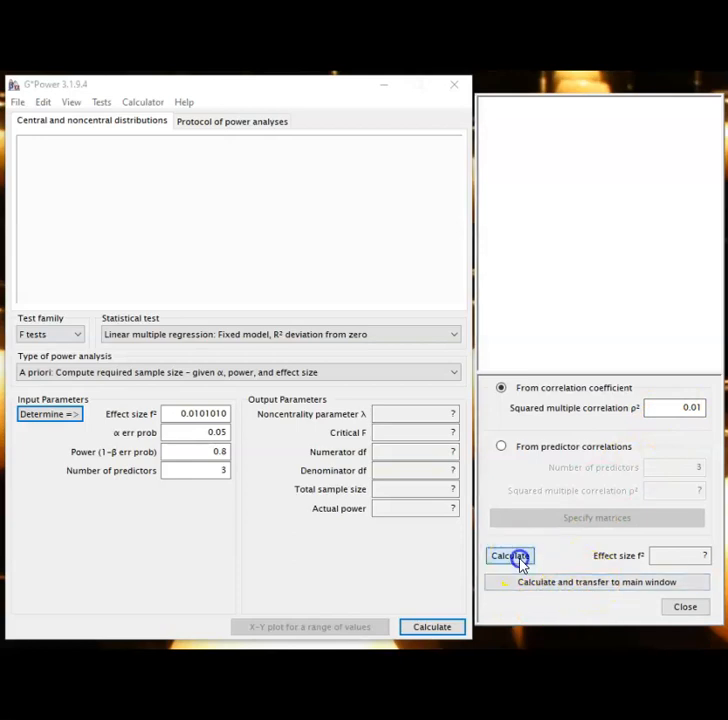
Transfer the computed effect size f² to the main window and calculate the required sample size for 3 predictors
click(608, 590)
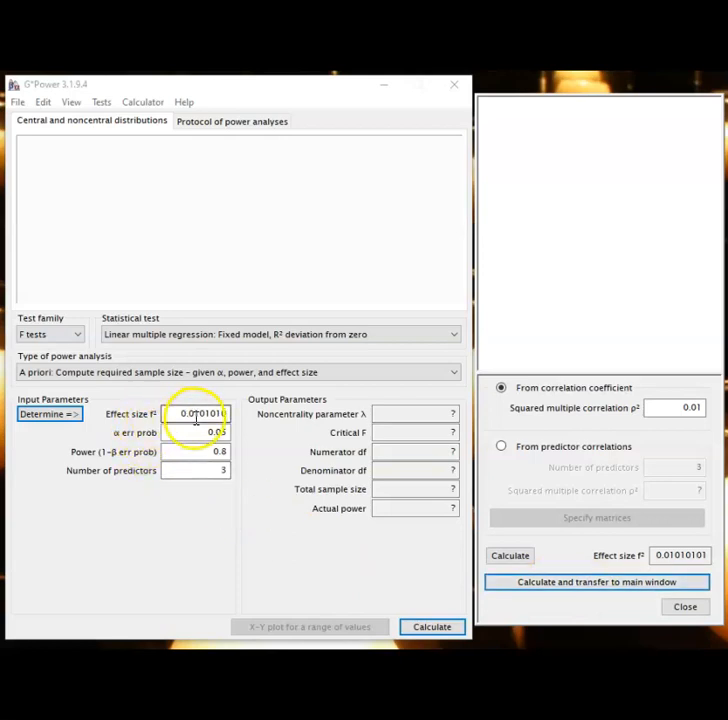
mouse_move(225, 414)
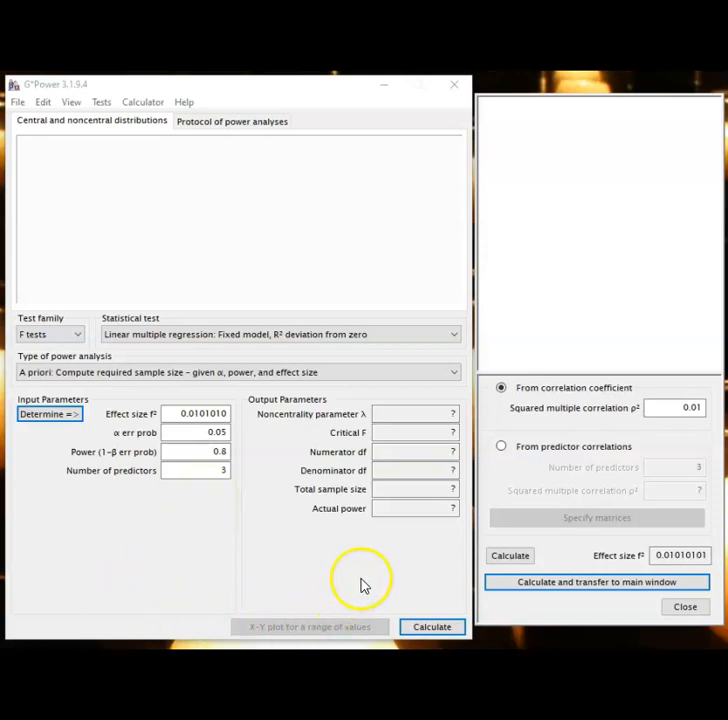
click(437, 628)
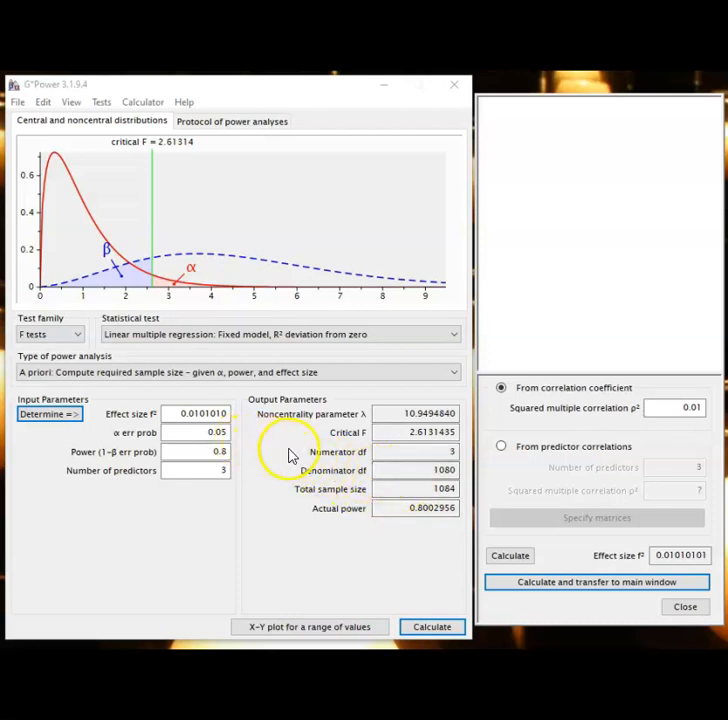
Highlight the total sample size calculated for the squared multiple correlation of 0.01
key(BackSpace)
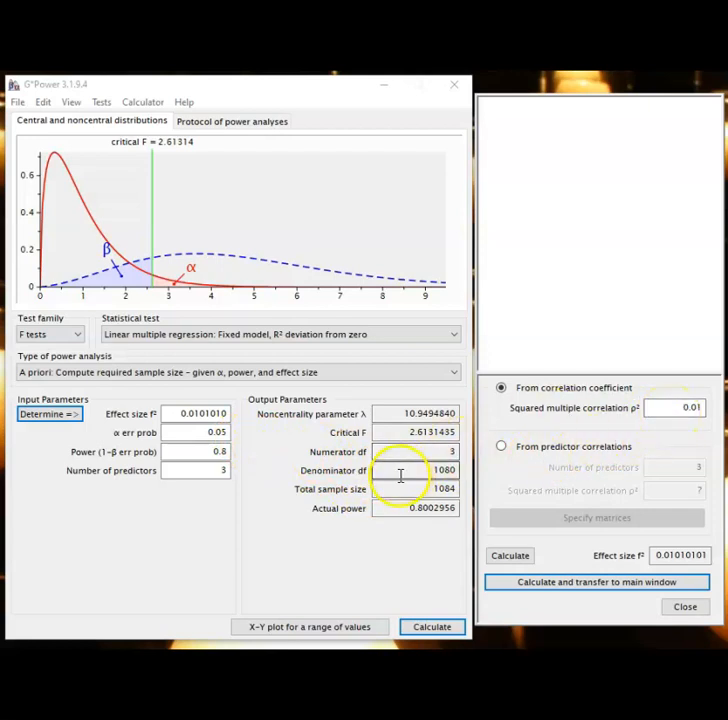
drag(393, 488, 460, 486)
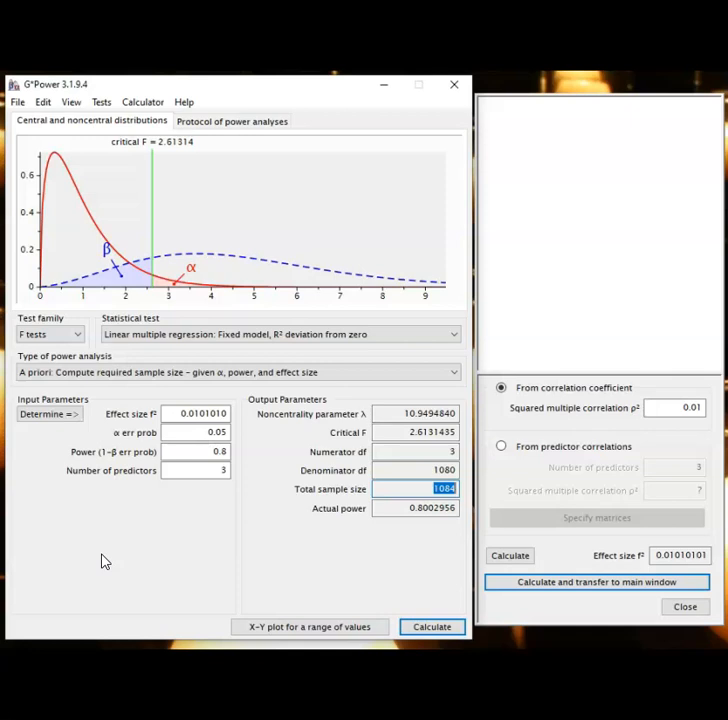
click(32, 652)
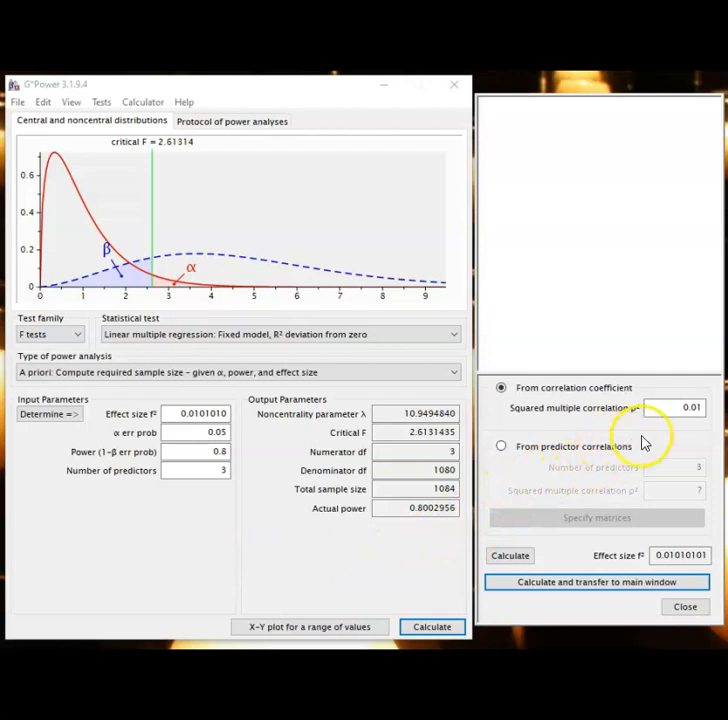
Compute the effect size f² from a squared multiple correlation ρ² of 0.09
double_click(692, 406)
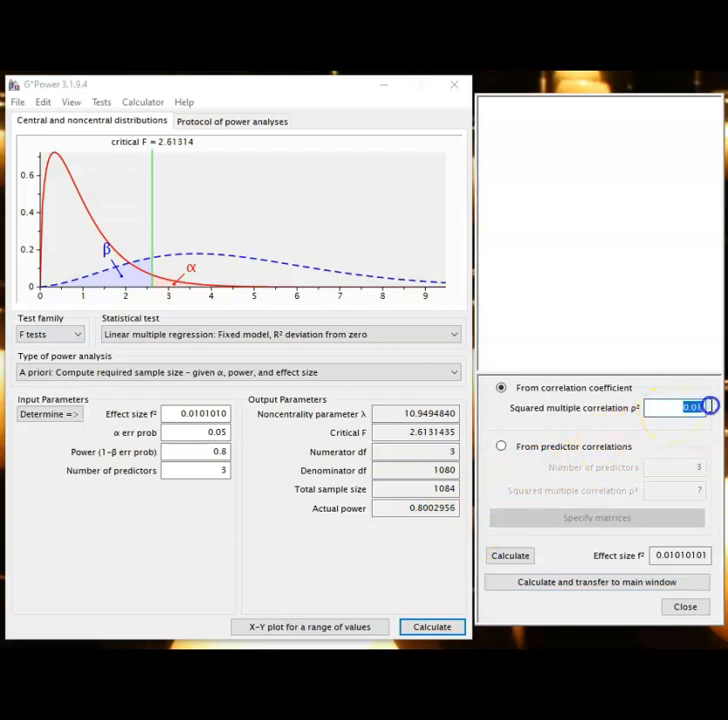
key(BackSpace)
text(.09)
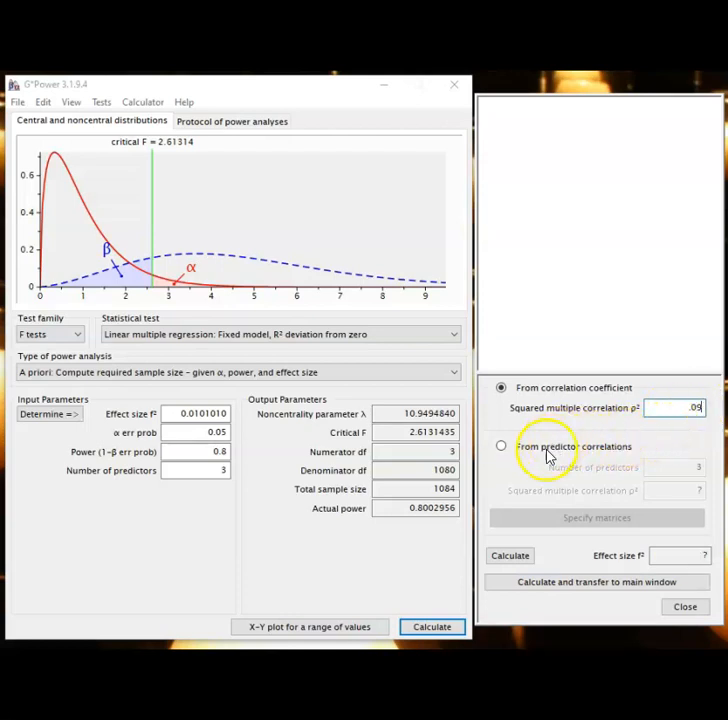
click(513, 558)
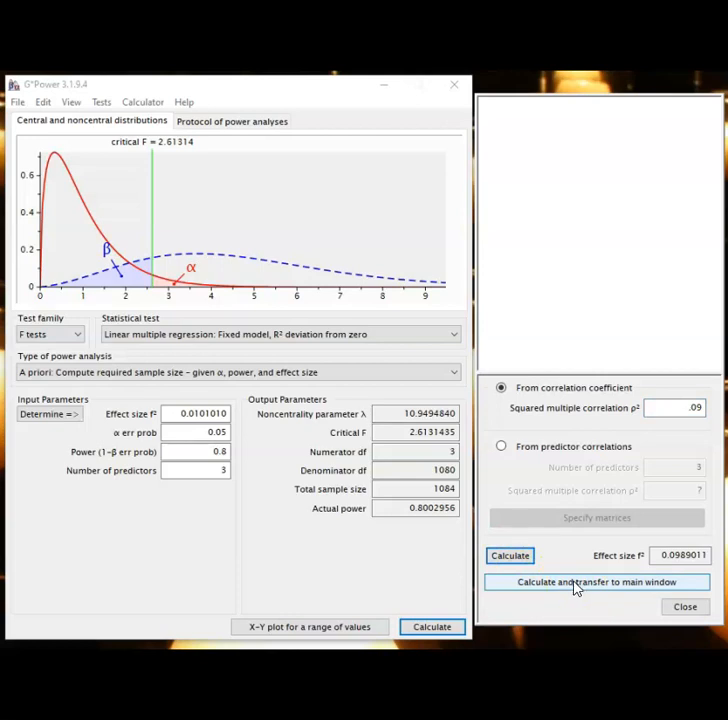
Transfer the effect size f² for ρ² = 0.09 to the main window, then calculate and highlight the required total sample size
click(575, 588)
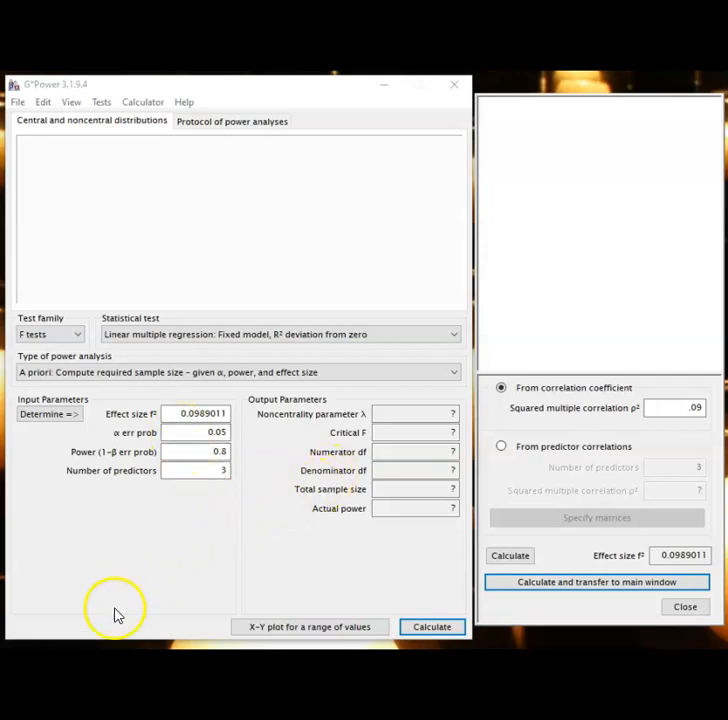
click(426, 630)
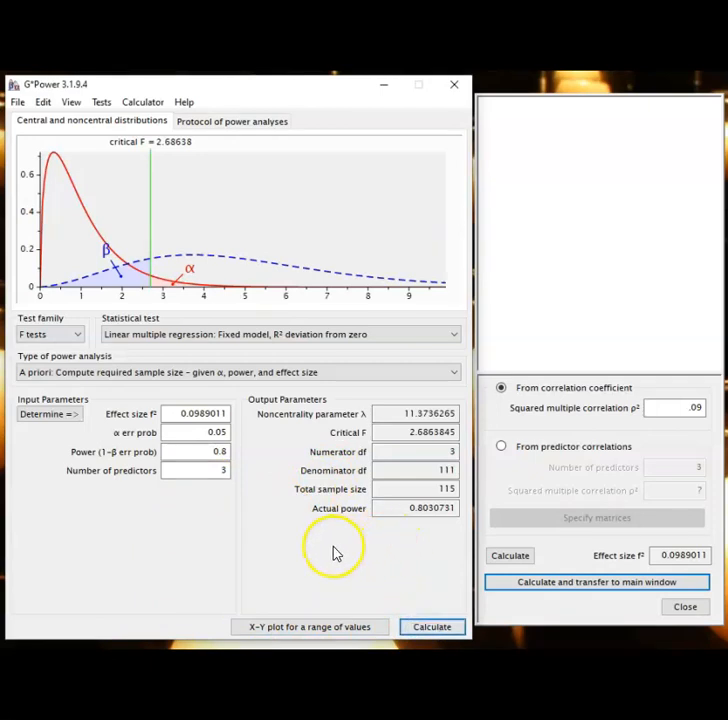
double_click(446, 490)
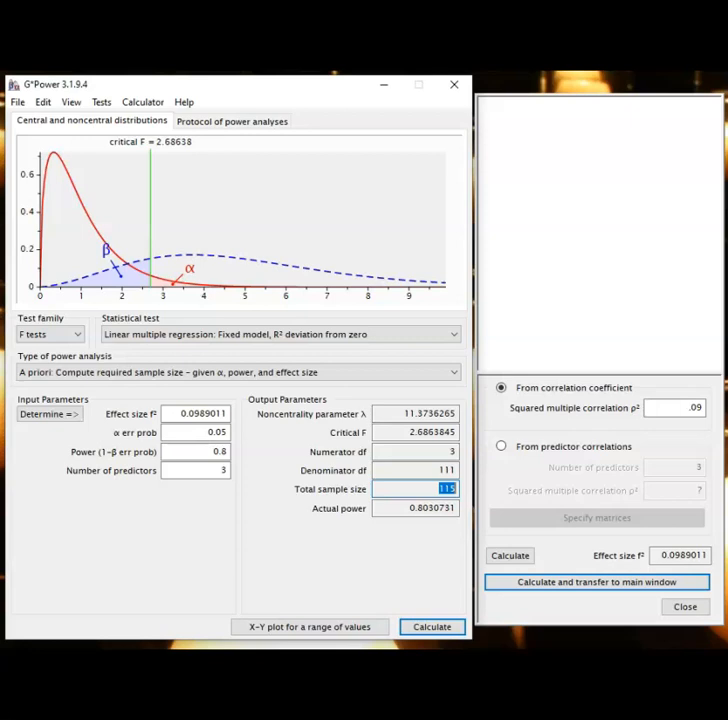
click(155, 573)
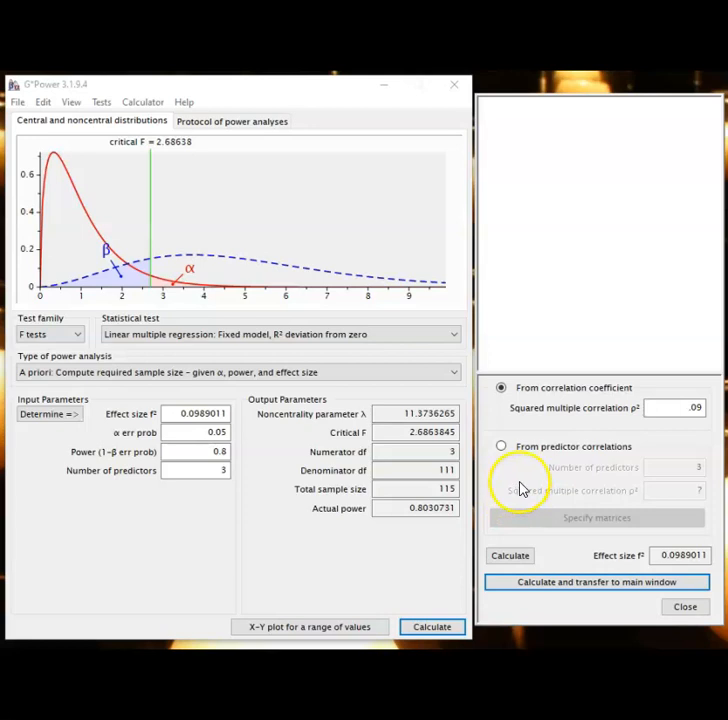
Compute the effect size f² from a squared multiple correlation ρ² of 0.25
click(690, 407)
drag(690, 407, 719, 409)
key(BackSpace)
text(.25)
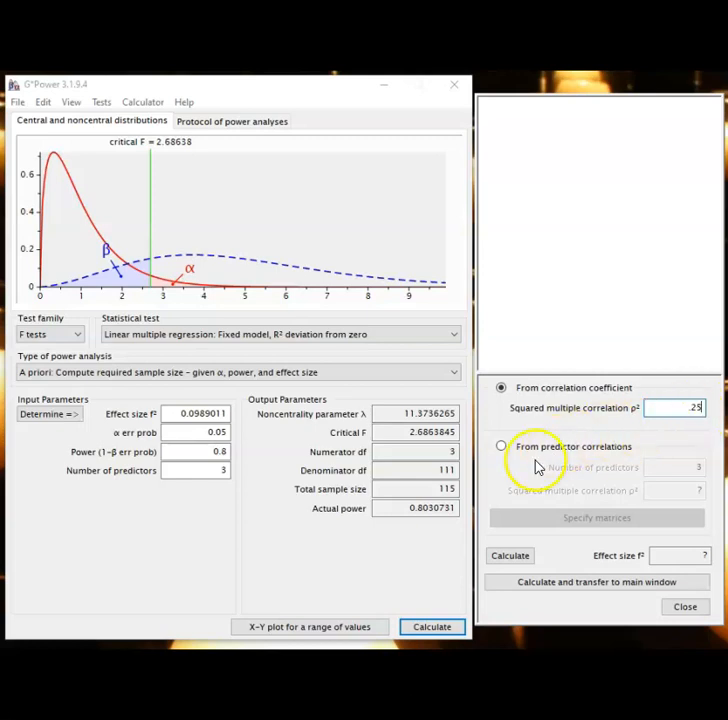
click(510, 558)
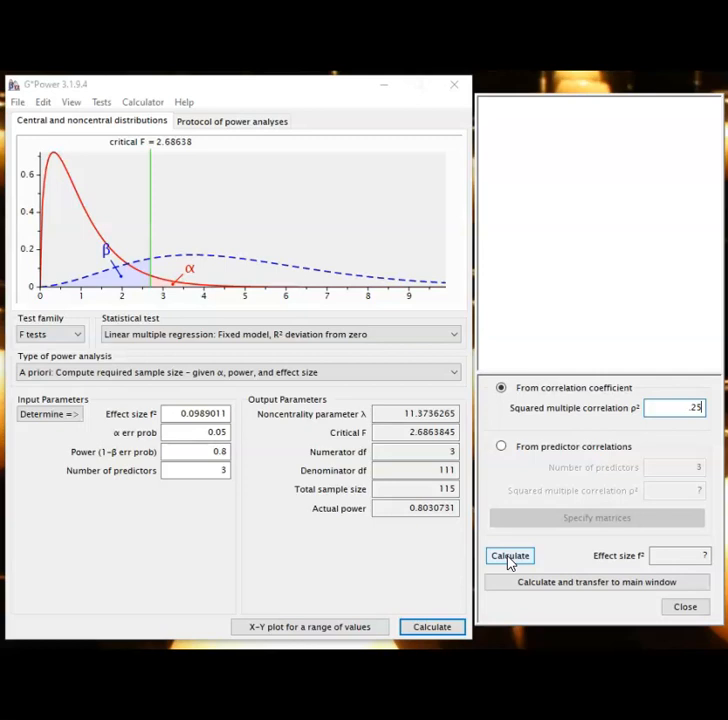
click(510, 558)
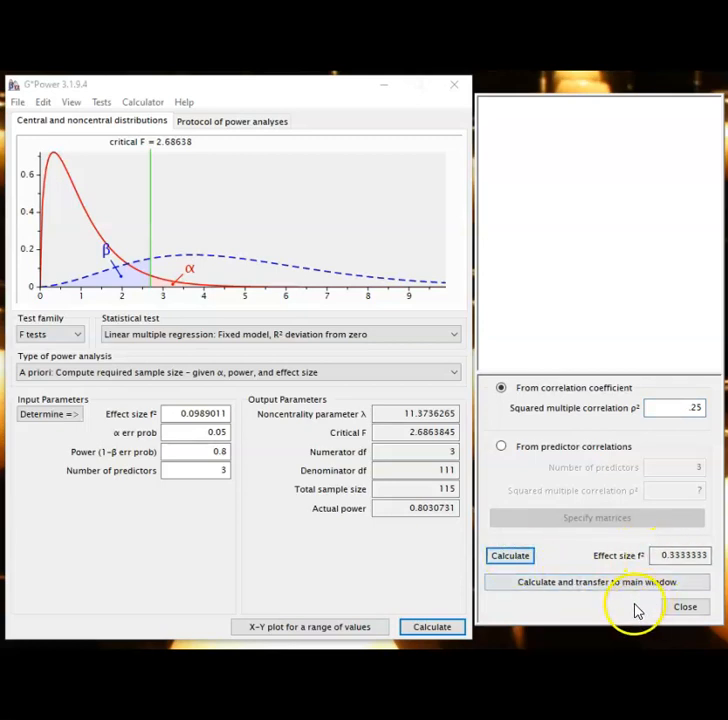
Transfer the effect size f² for ρ² = 0.25 to the main window, then calculate and highlight the required total sample size
click(595, 590)
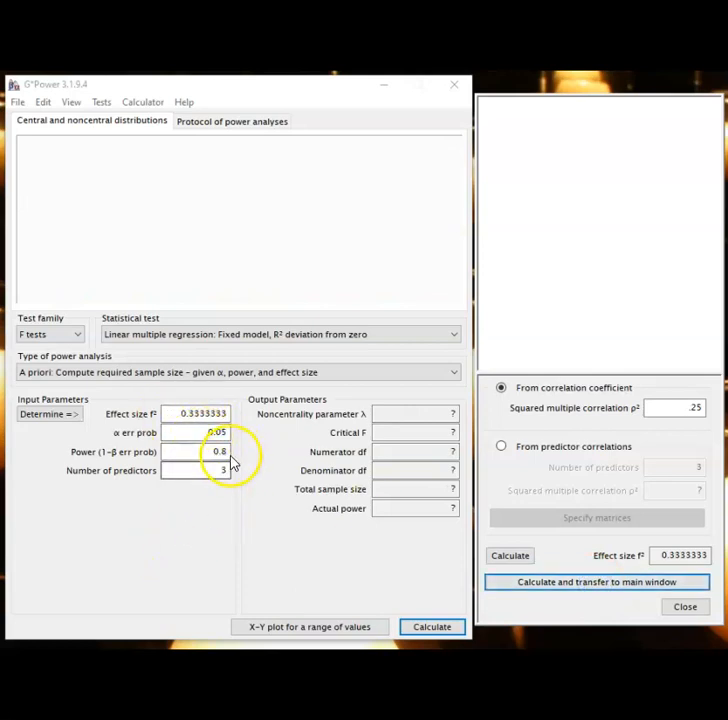
click(426, 628)
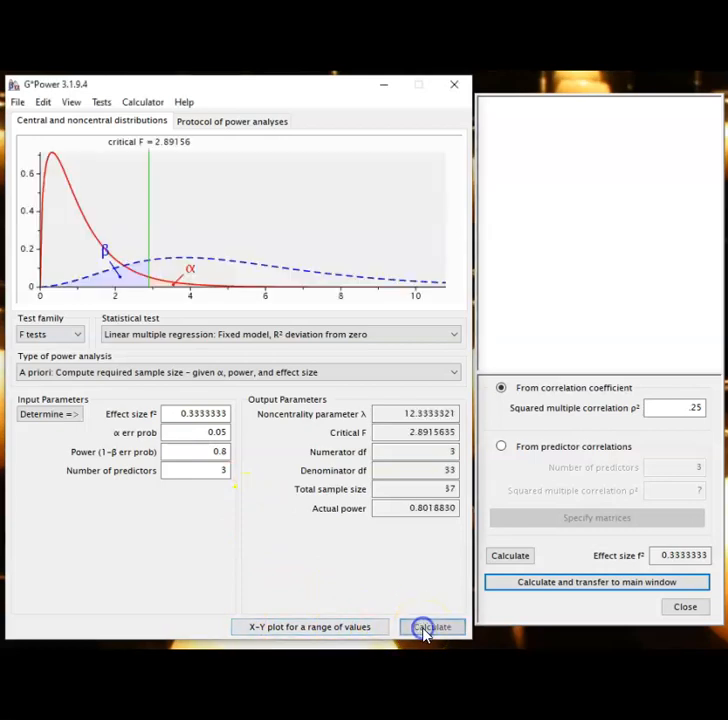
drag(390, 490, 475, 489)
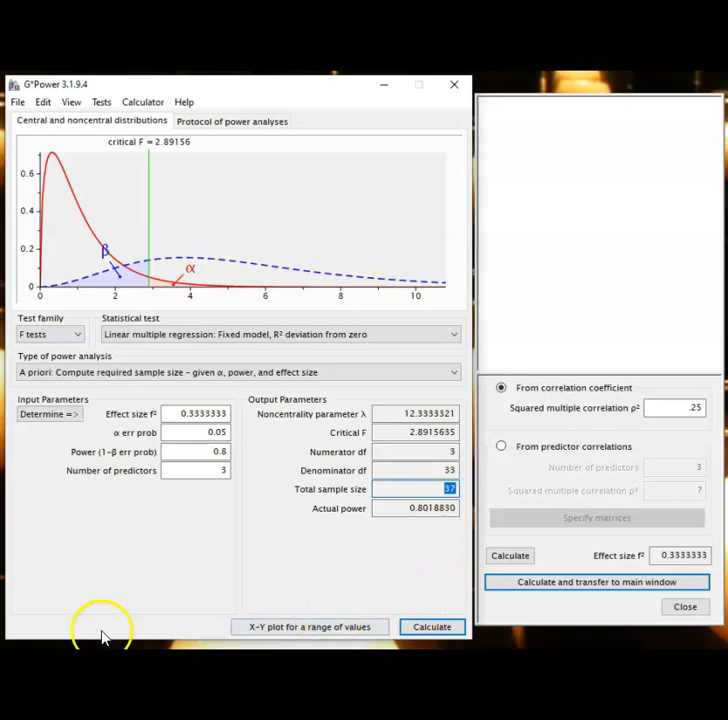
click(98, 664)
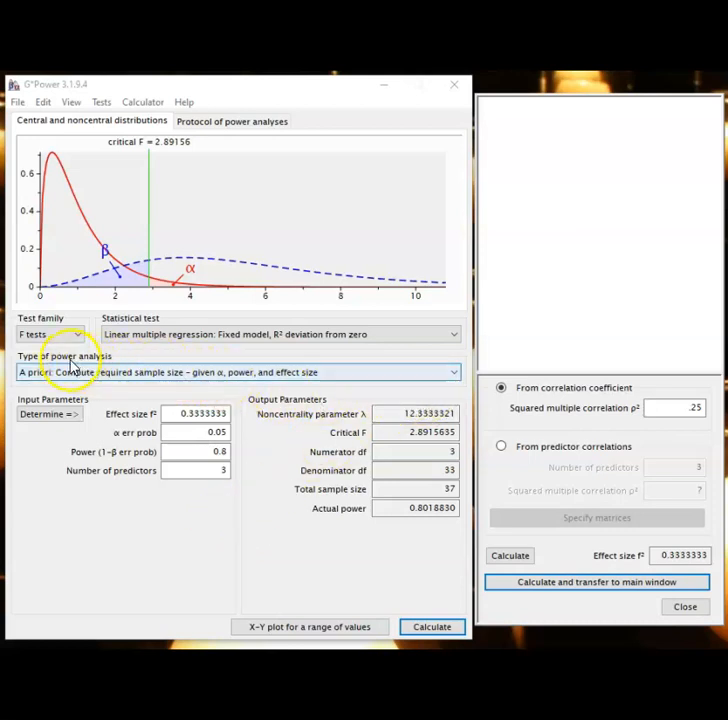
Switch to the post hoc analysis that computes achieved power and clear the total sample size
click(455, 373)
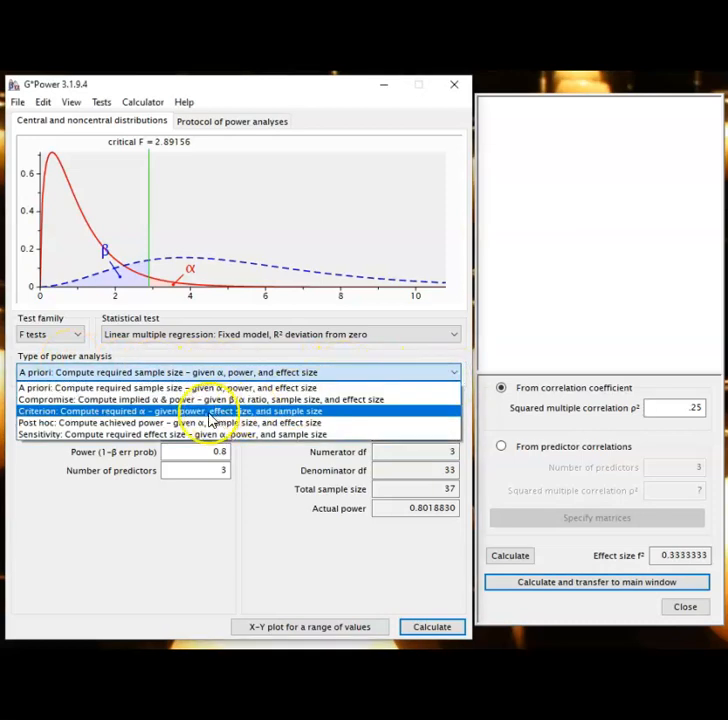
click(160, 424)
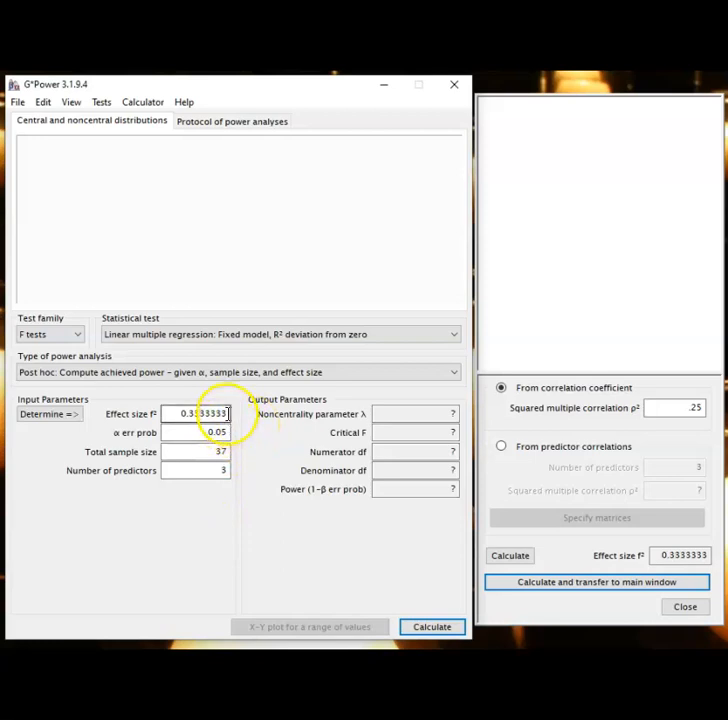
mouse_move(227, 410)
drag(227, 412, 184, 413)
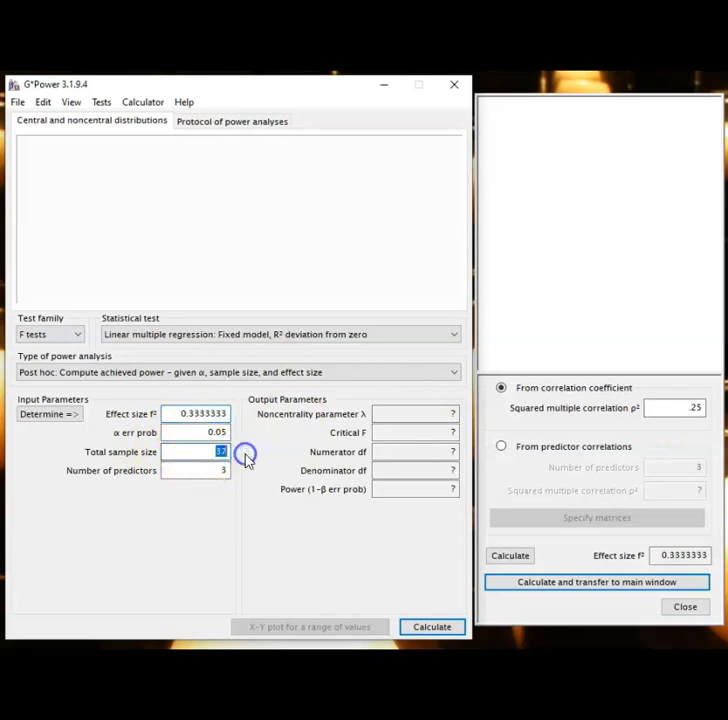
key(BackSpace)
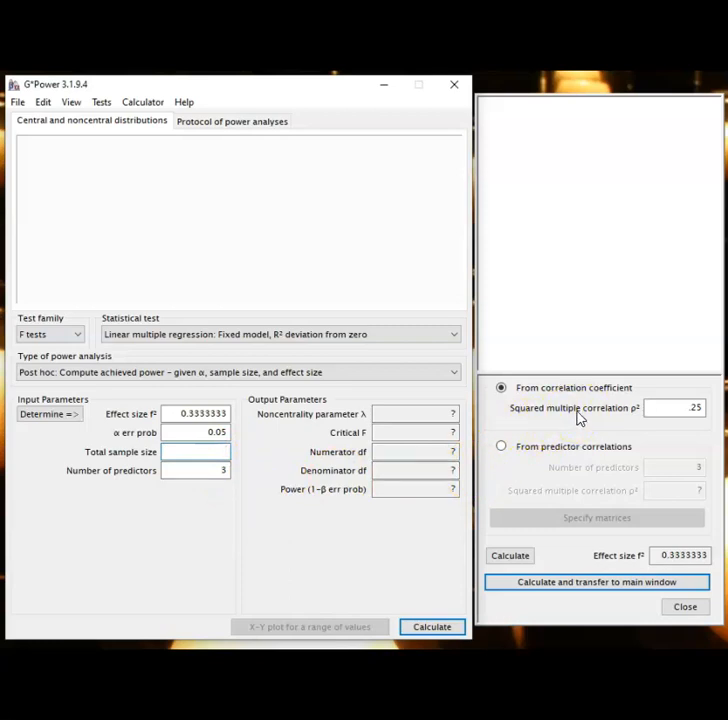
Compute the effect size f² from a squared multiple correlation ρ² of 0.01 and transfer it to the main window
click(668, 407)
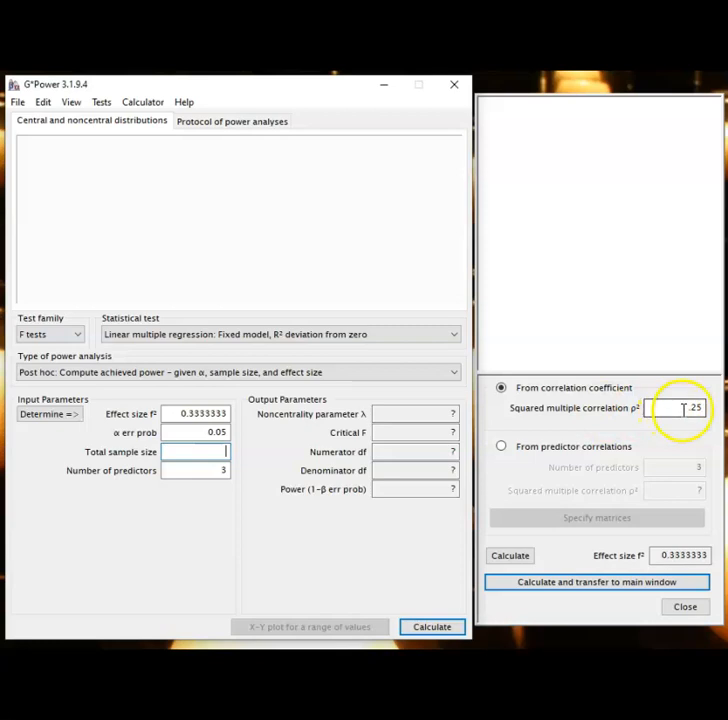
click(695, 408)
key(shift+Right)
key(shift+Right)
key(BackSpace)
text(0.1)
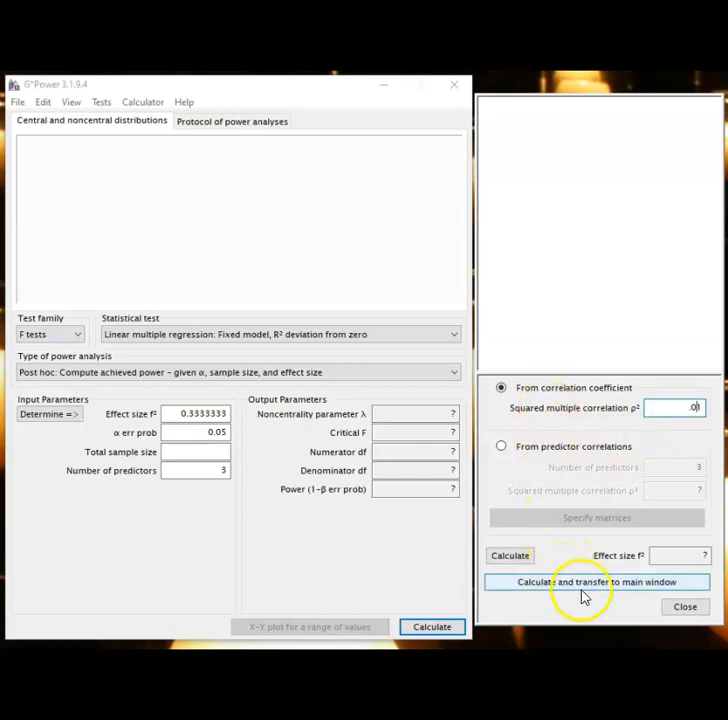
click(518, 558)
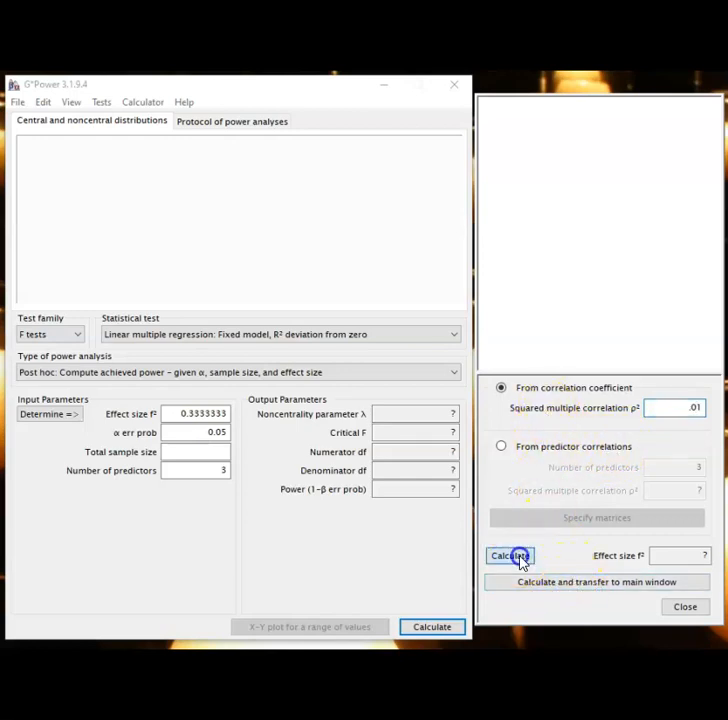
click(606, 588)
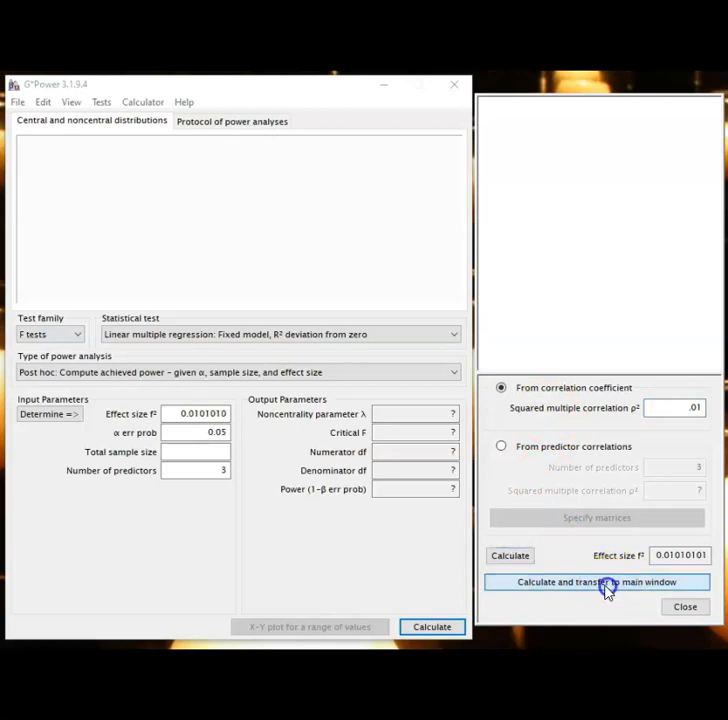
Set the total sample size to 100, then calculate and highlight the achieved power for 3 predictors
click(225, 452)
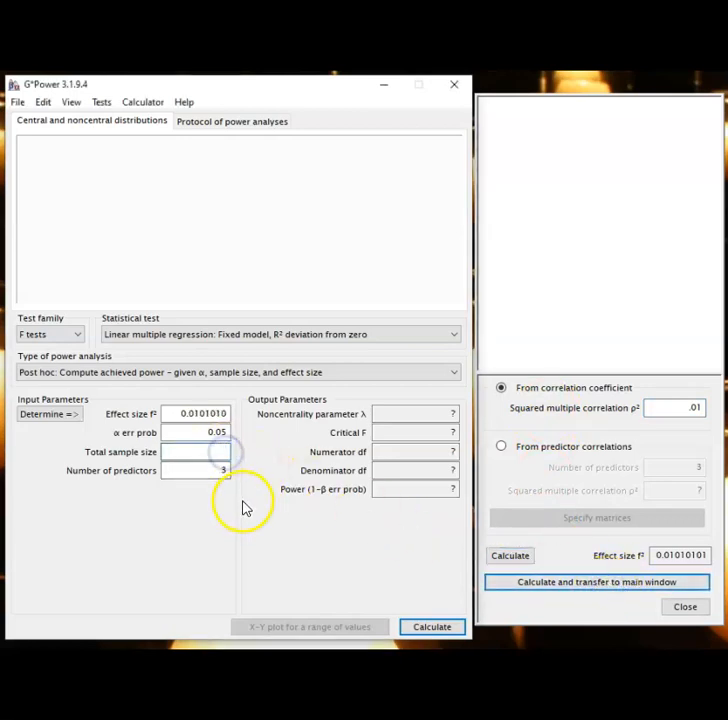
text(100)
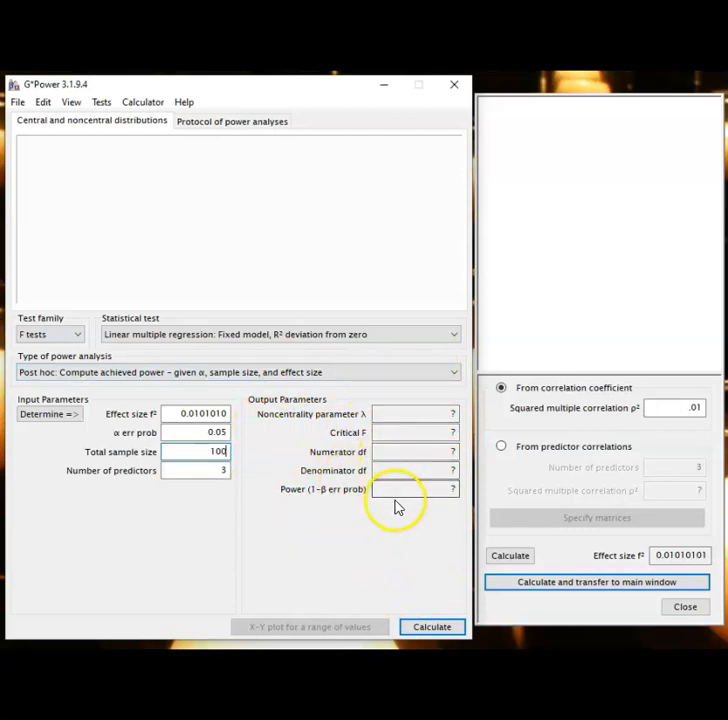
click(433, 634)
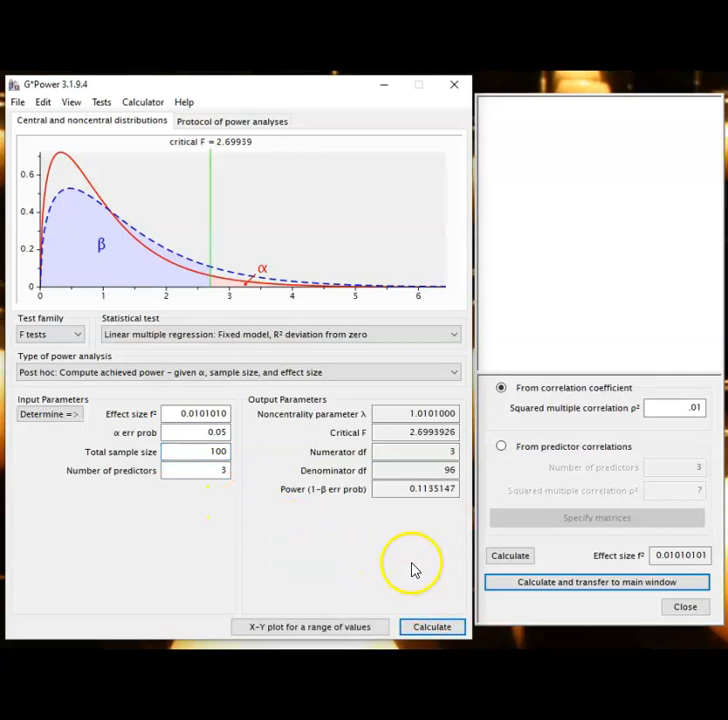
drag(383, 490, 463, 487)
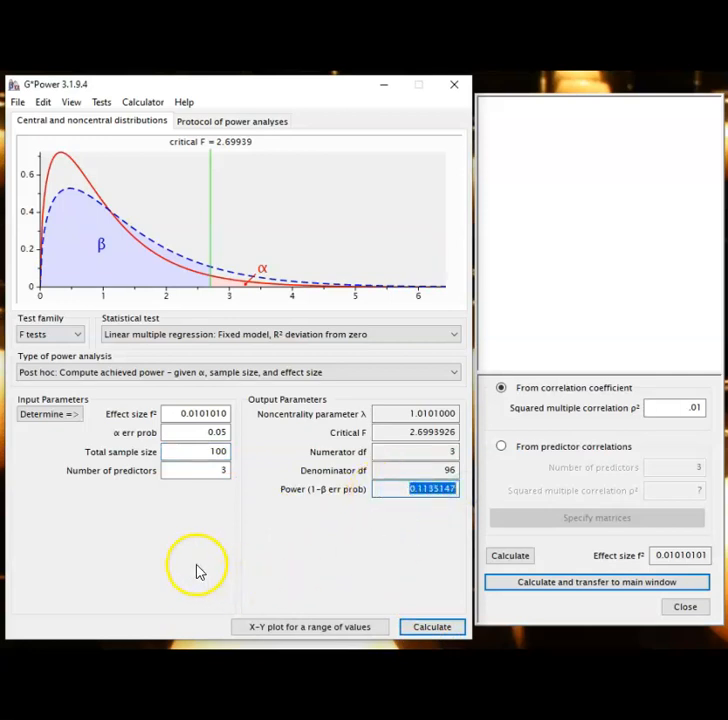
click(68, 587)
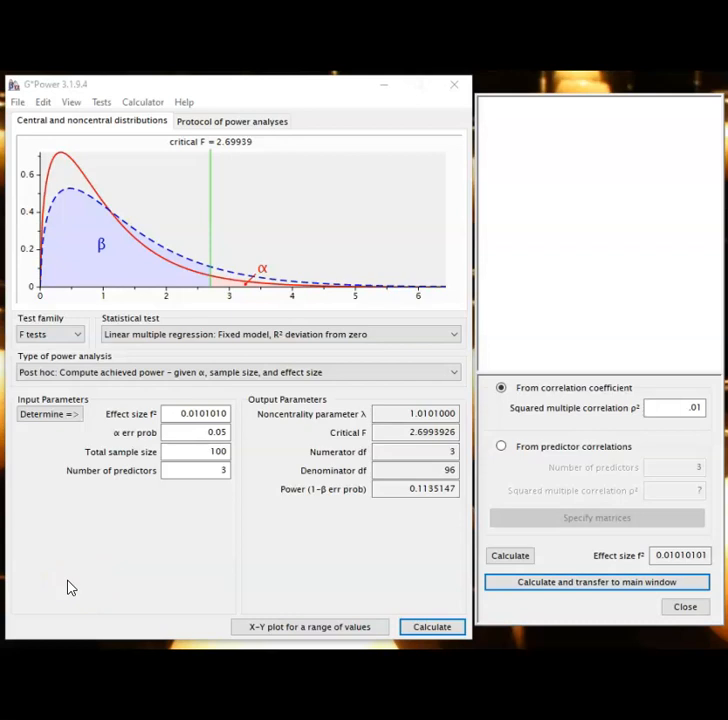
Transfer the effect size f² computed from ρ² = 0.09 to the main window and calculate the achieved power for that effect
click(42, 634)
drag(680, 411, 710, 408)
key(BackSpace)
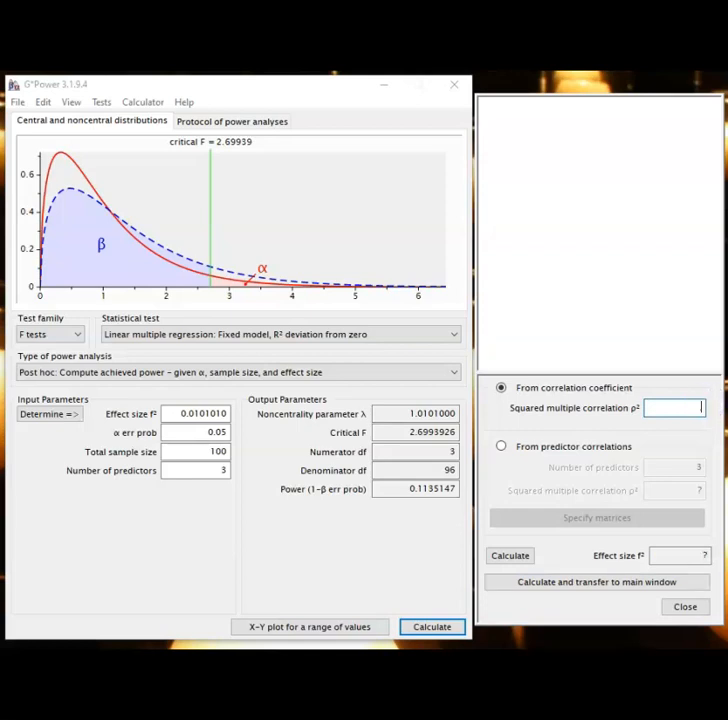
text(.09)
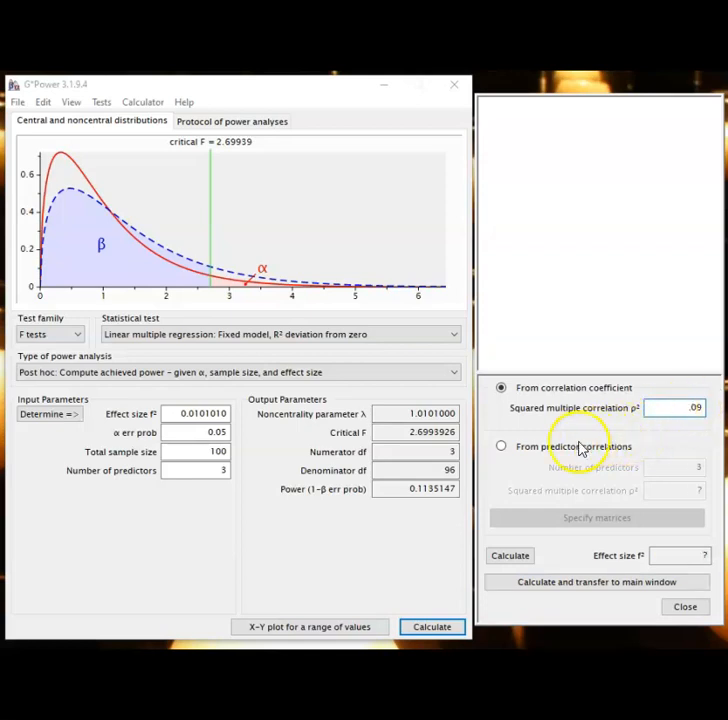
click(510, 556)
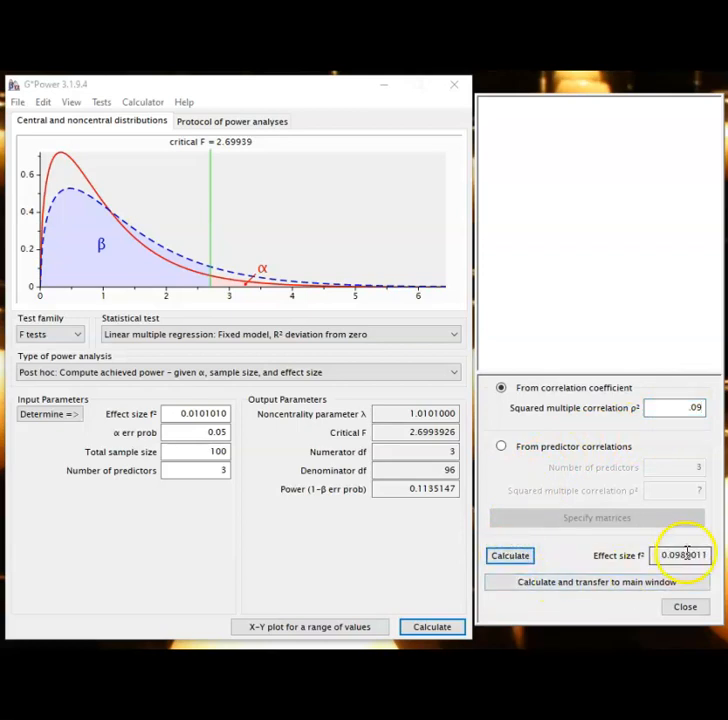
click(627, 589)
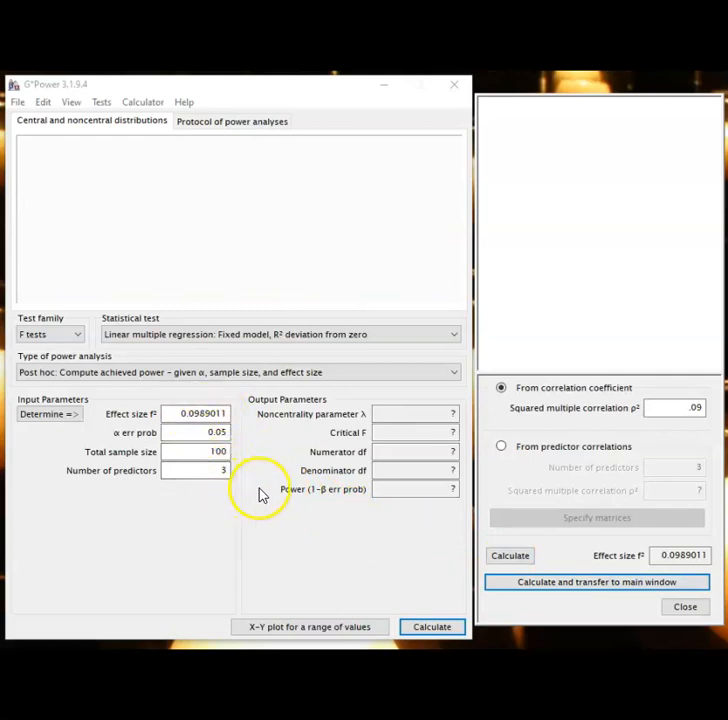
click(424, 636)
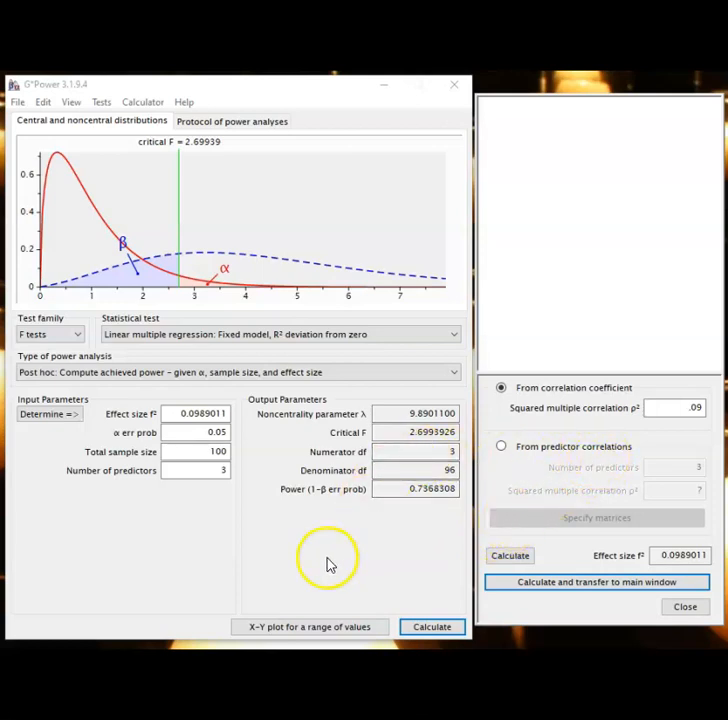
Compute the effect size f² from a squared multiple correlation ρ² of 0.25 and transfer it to the main window
click(694, 411)
text(.09)
key(shift+Home)
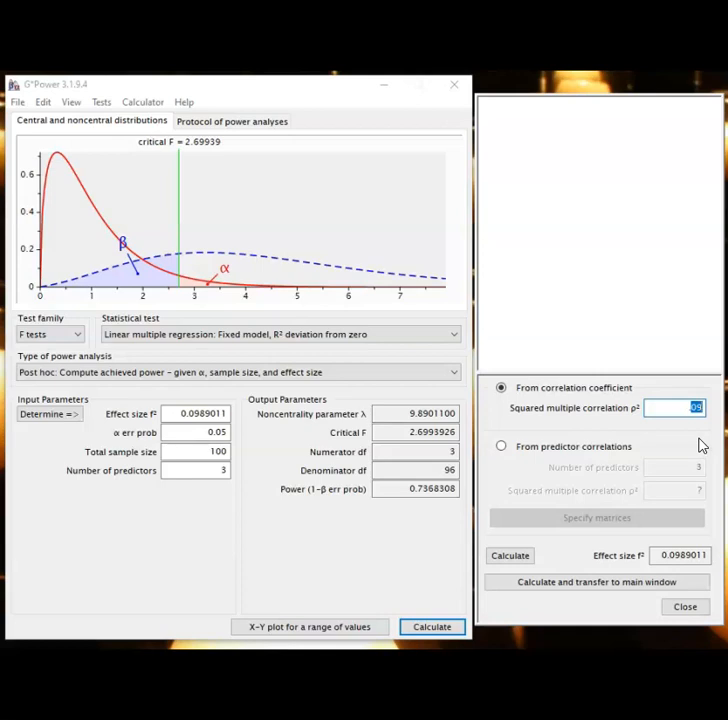
text(.25)
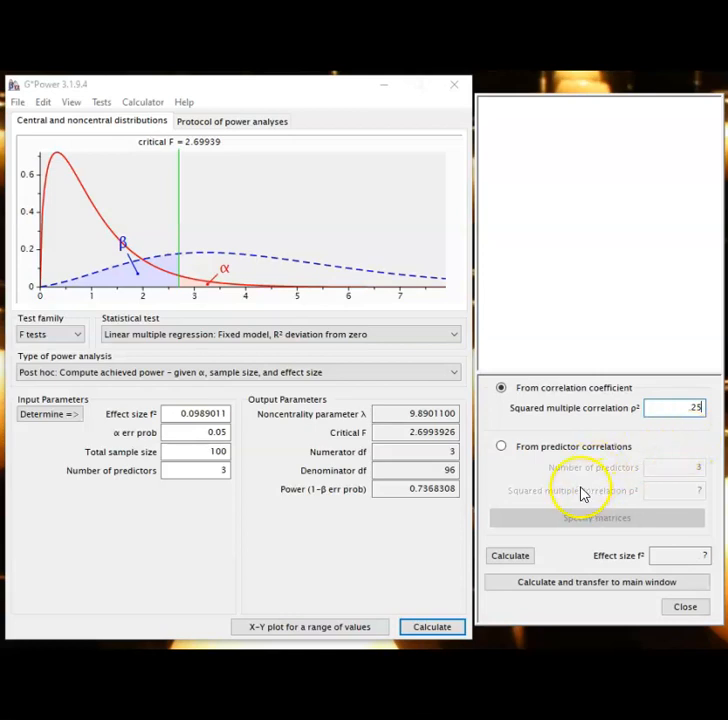
click(527, 562)
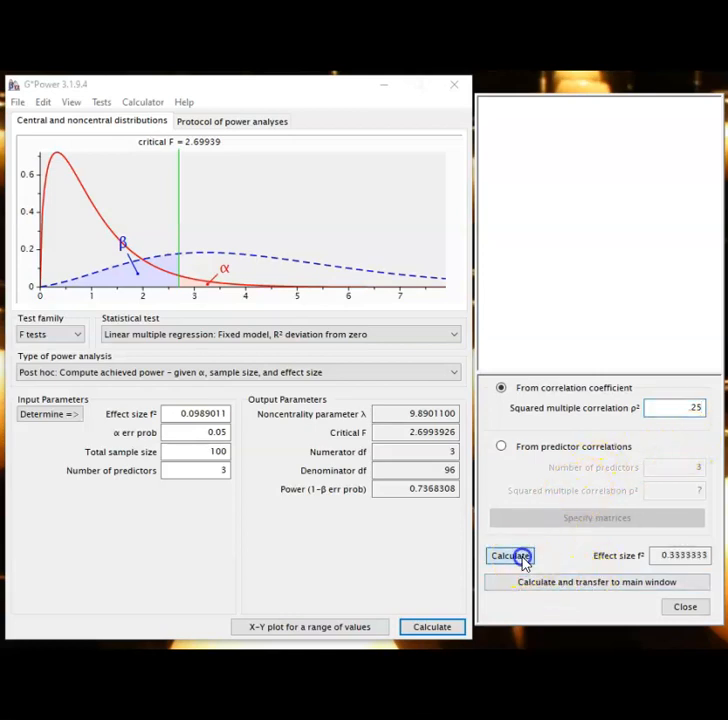
click(588, 588)
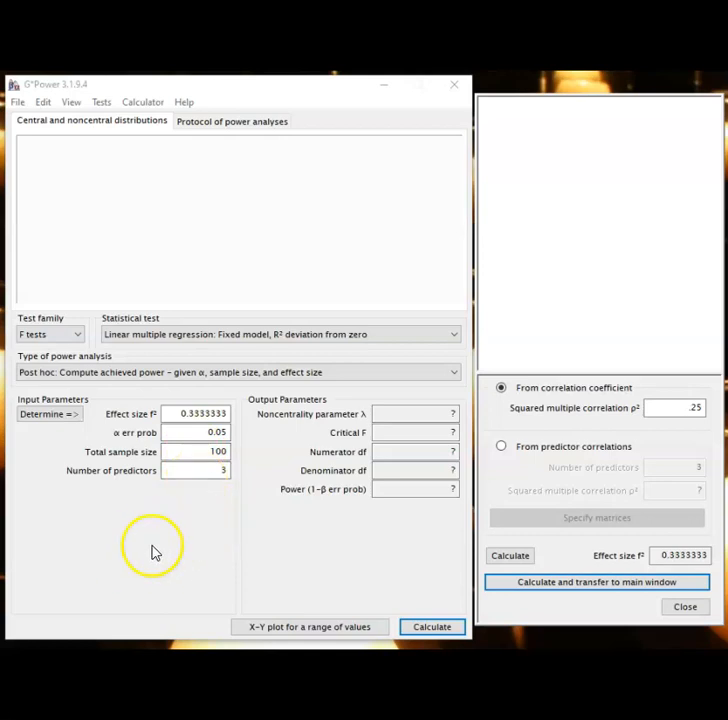
Calculate the achieved power for the transferred effect size and highlight the resulting power value
click(428, 630)
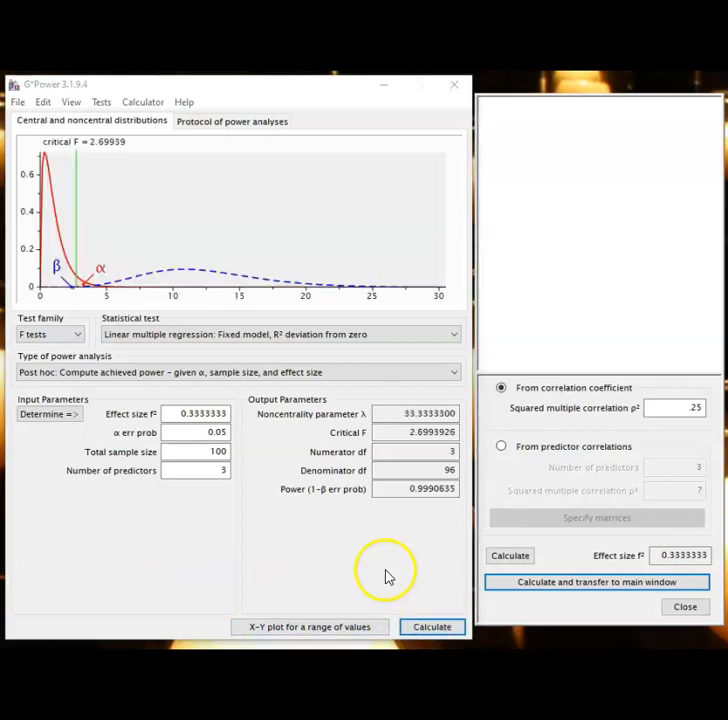
drag(400, 488, 460, 489)
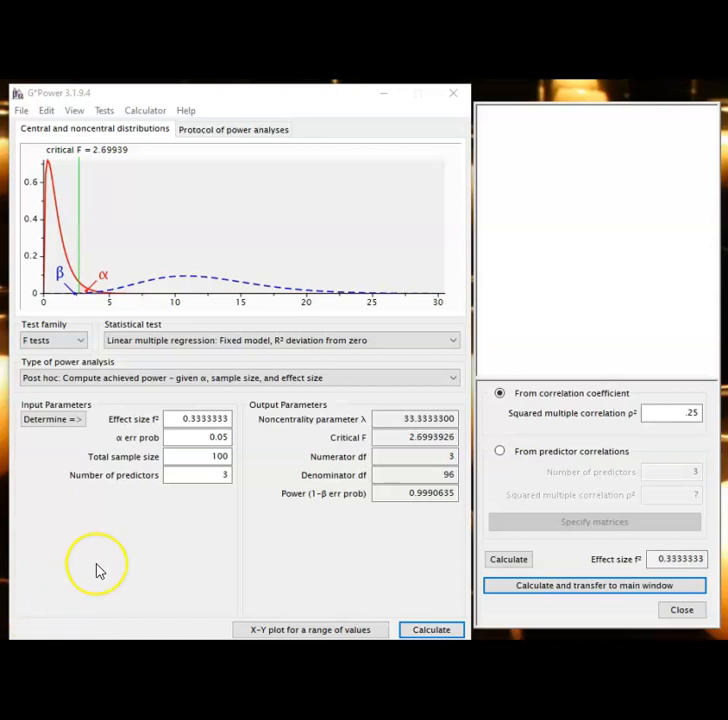
drag(400, 497, 463, 495)
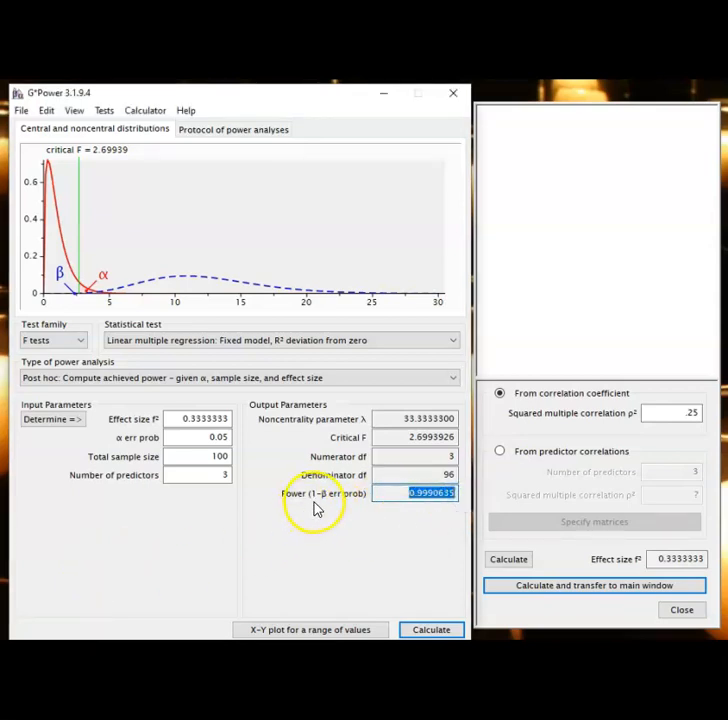